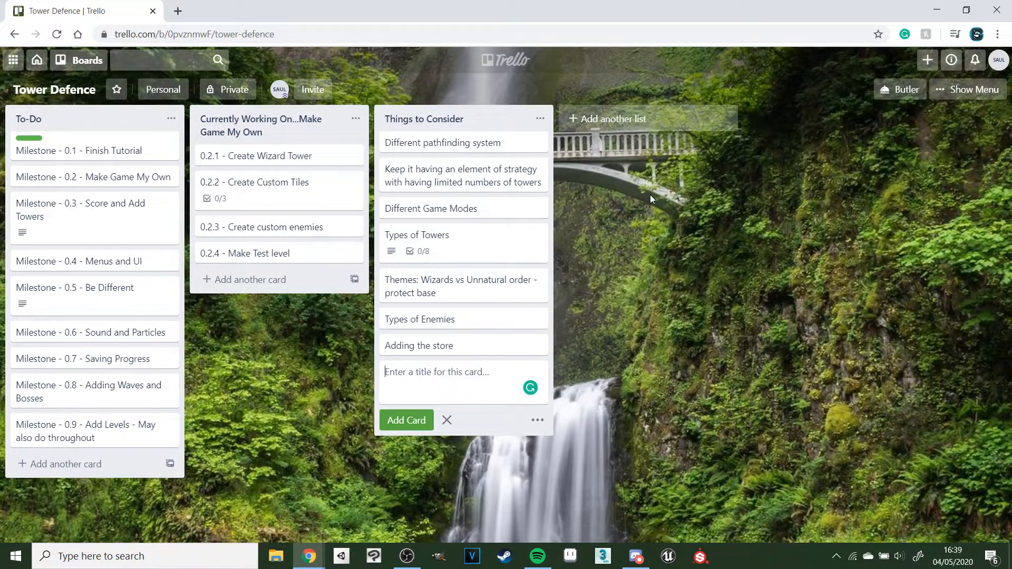
Review the details of the cards 0.2.2 - Create Custom Tiles and 0.2.3 - Create custom enemies.
click(295, 187)
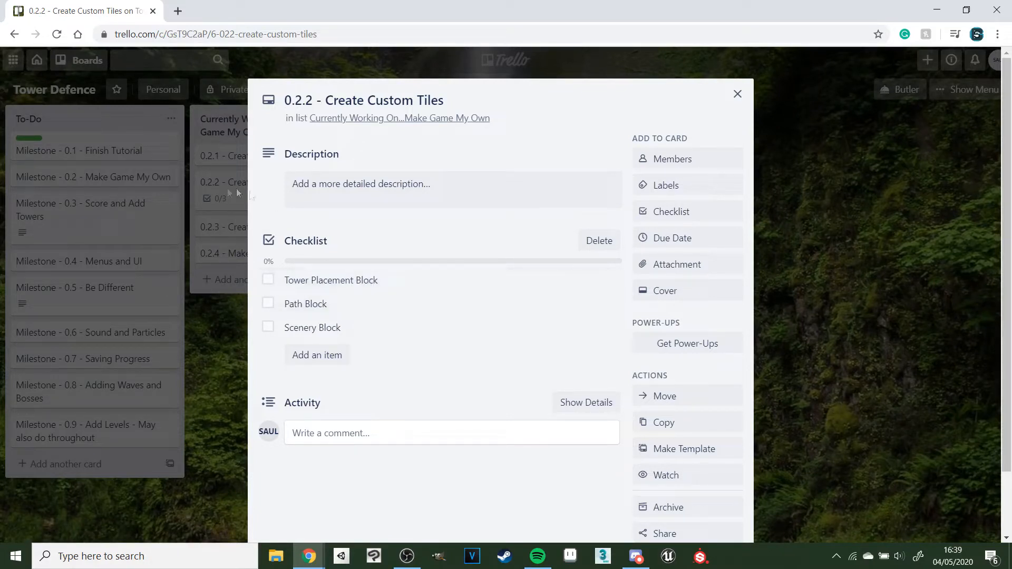
click(242, 263)
click(259, 232)
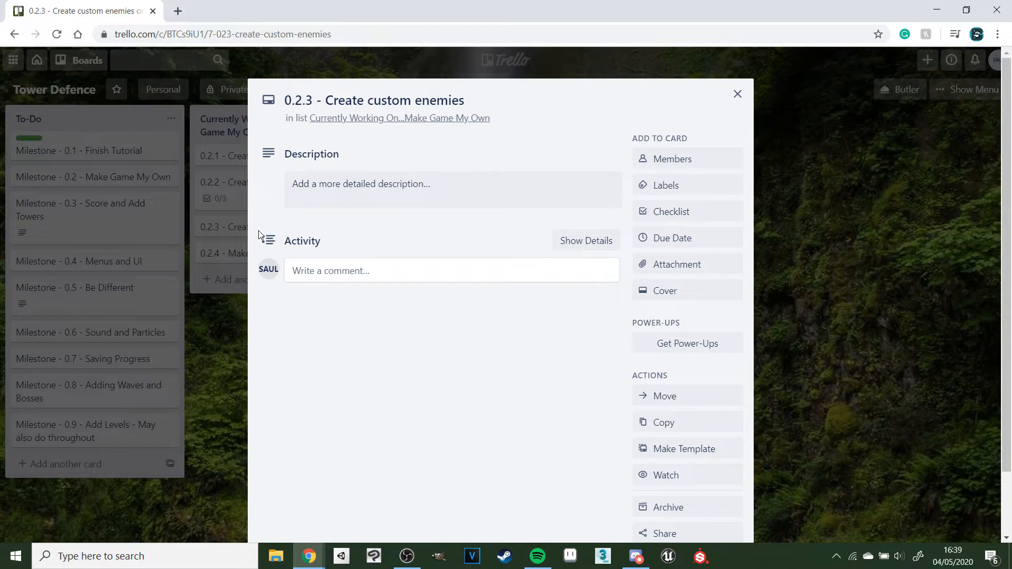
click(242, 254)
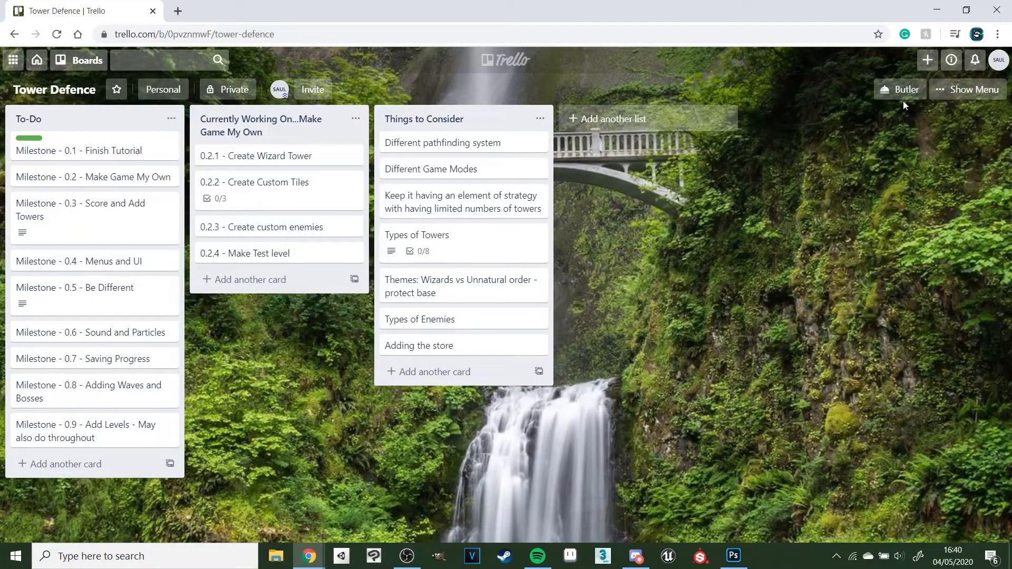
Switch to Photoshop and brush a pathfinding diagram on Layer 1: a circle marked T linked by numbered lines to further circles.
click(938, 8)
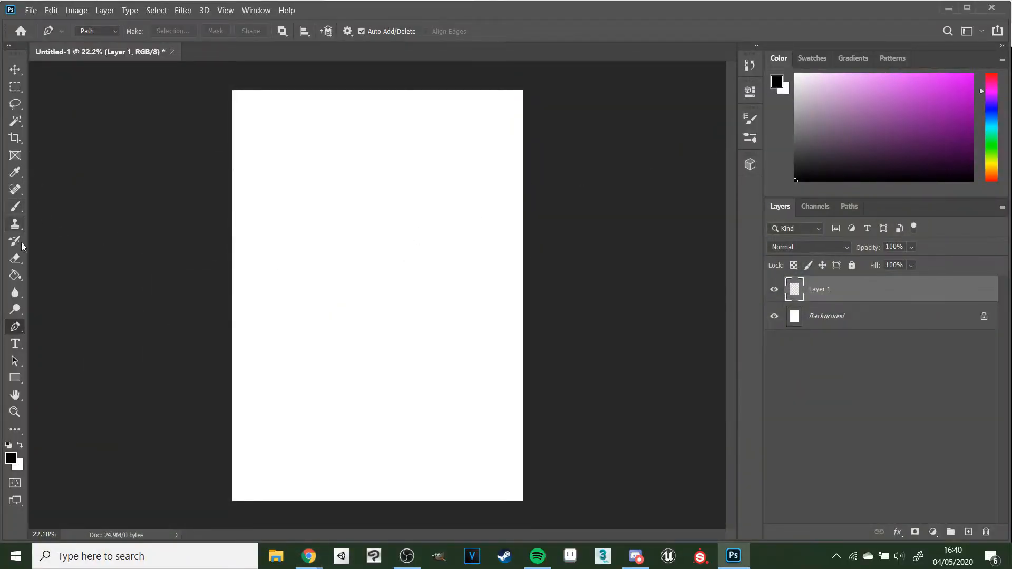
click(16, 208)
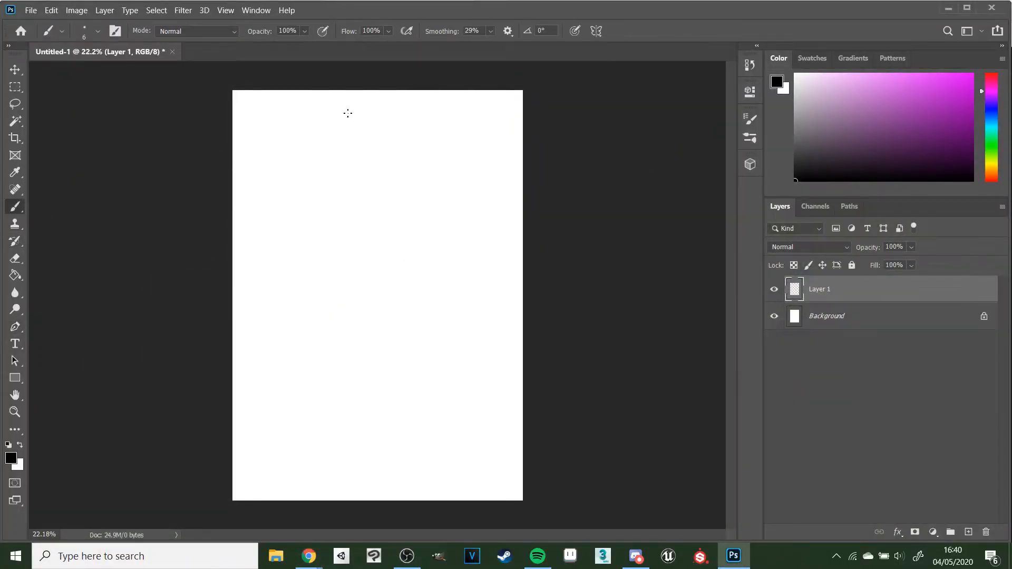
mouse_move(349, 111)
mouse_down()
mouse_move(340, 133)
mouse_move(351, 111)
mouse_move(342, 111)
mouse_move(356, 121)
mouse_move(294, 152)
mouse_move(398, 144)
mouse_move(353, 156)
mouse_up()
alt+scroll(355, 121, up, 2)
mouse_move(285, 183)
mouse_down()
mouse_move(310, 168)
mouse_move(283, 183)
mouse_up()
drag(344, 189, 341, 176)
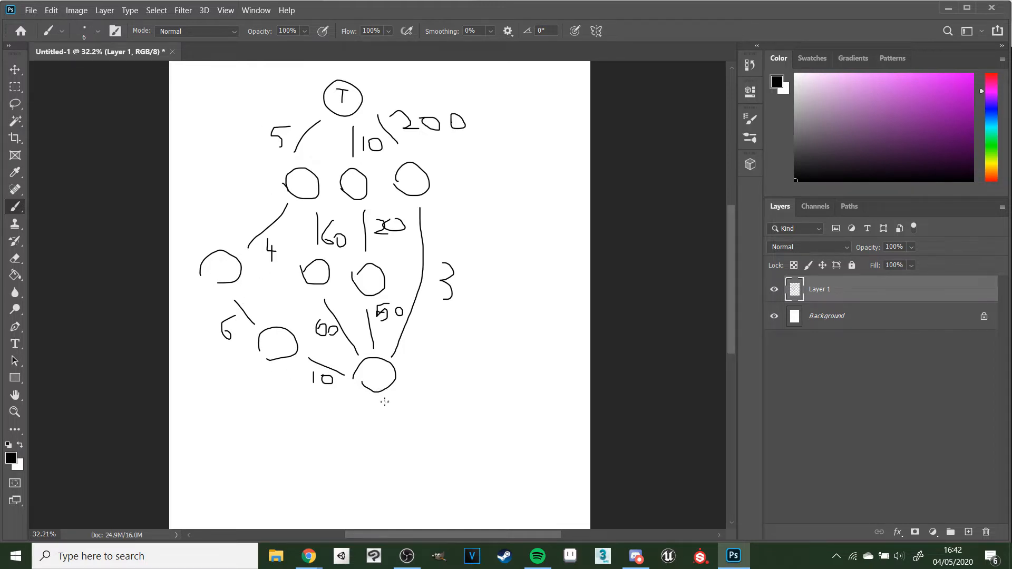
mouse_move(384, 402)
mouse_down()
mouse_move(312, 407)
mouse_move(284, 374)
mouse_move(218, 364)
mouse_move(195, 271)
mouse_move(248, 196)
mouse_move(250, 133)
mouse_move(305, 98)
mouse_up()
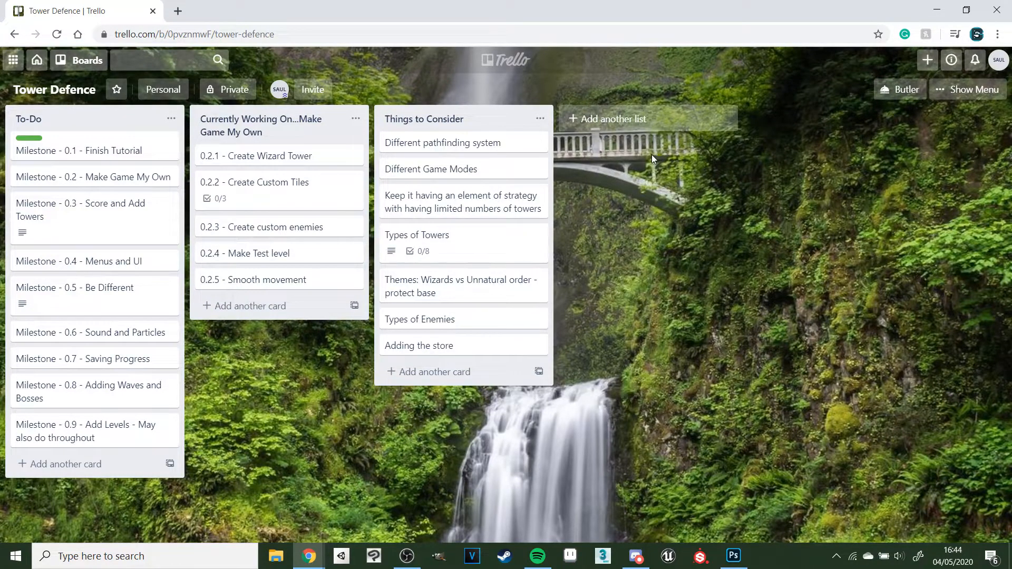
Review the tower list on the Types of Towers card in the Things to Consider list.
click(465, 251)
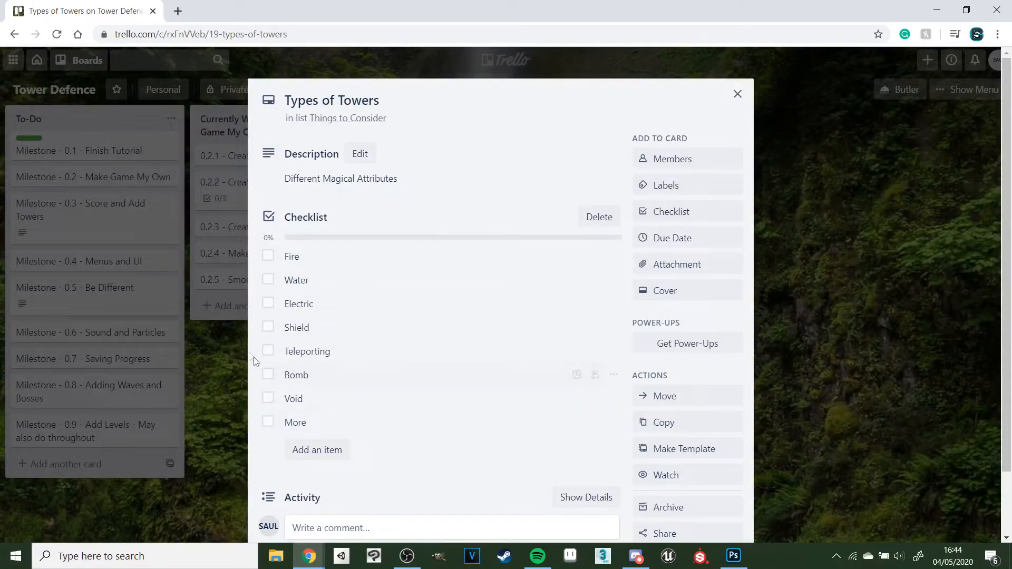
key(Escape)
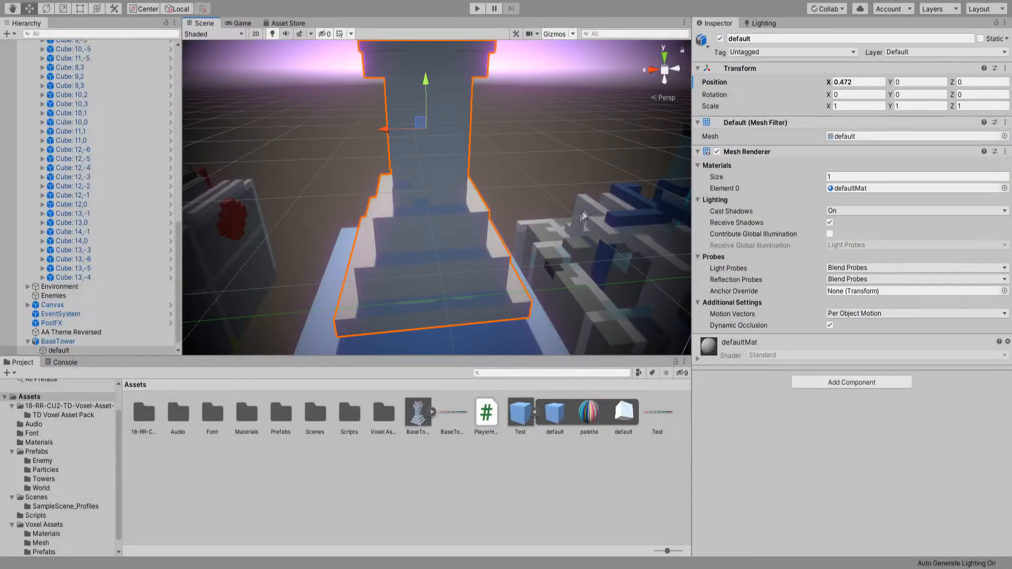
Align the castle tower on its block by shifting its default mesh to Z 0.012 and the BaseTower object to X 0.49.
alt+drag(584, 216, 350, 268)
drag(400, 156, 397, 155)
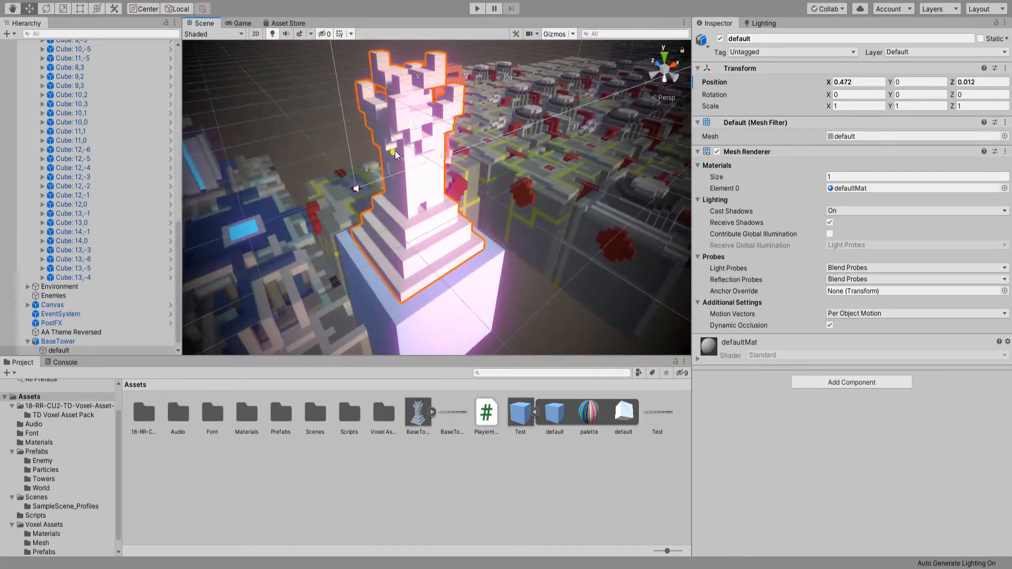
click(436, 158)
click(441, 158)
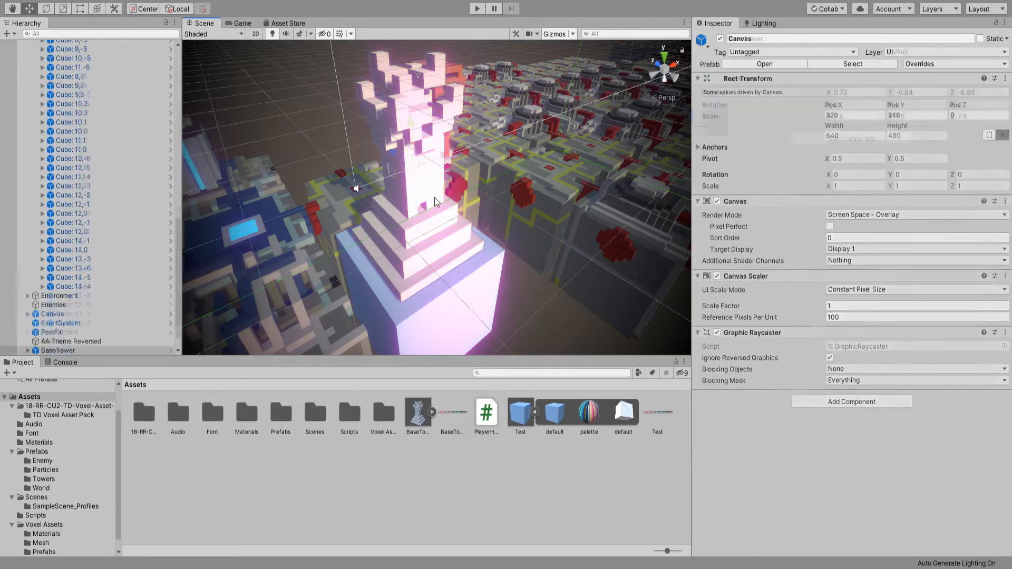
click(446, 159)
drag(443, 160, 440, 160)
right_drag(494, 169, 473, 165)
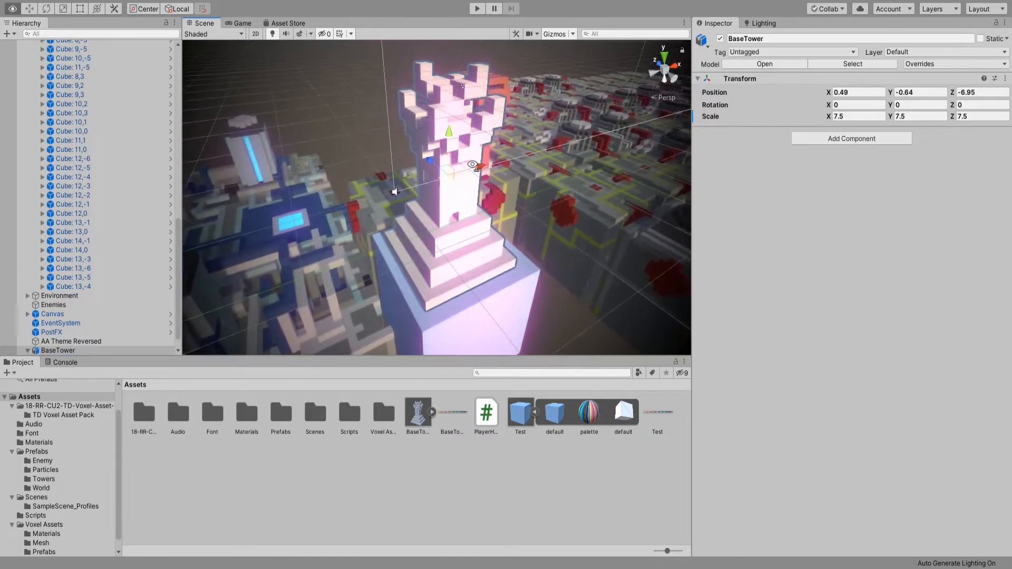
right_drag(363, 154, 397, 163)
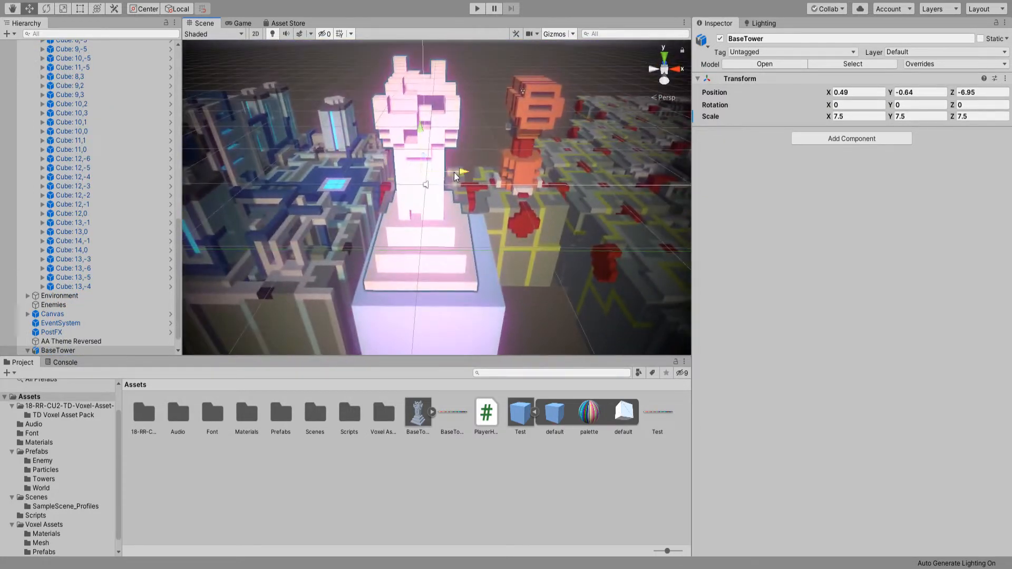
right_drag(549, 259, 484, 233)
Set the Tower object's position to Y 0 and Z 0.
click(521, 293)
alt+drag(412, 265, 275, 233)
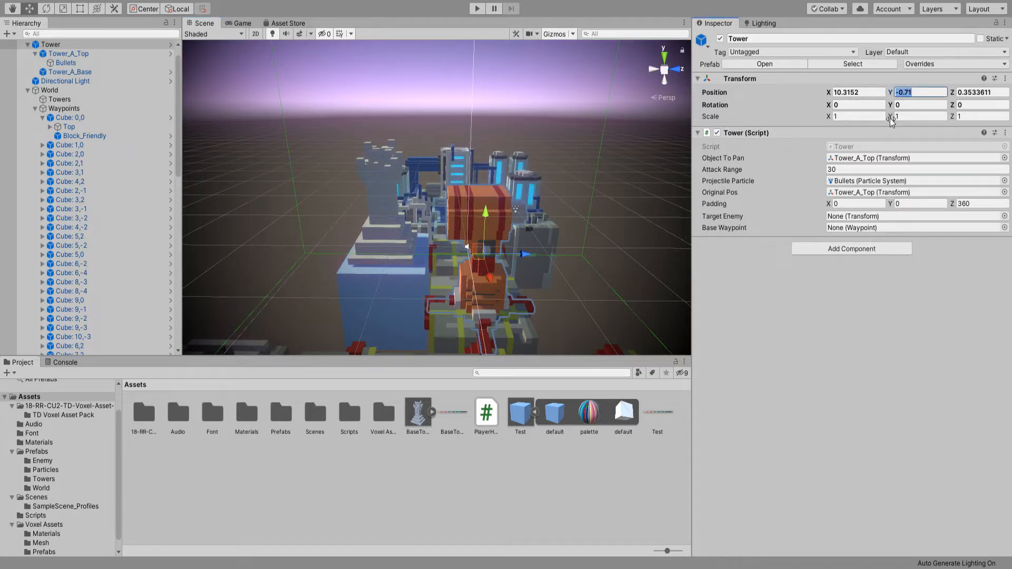
text(0)
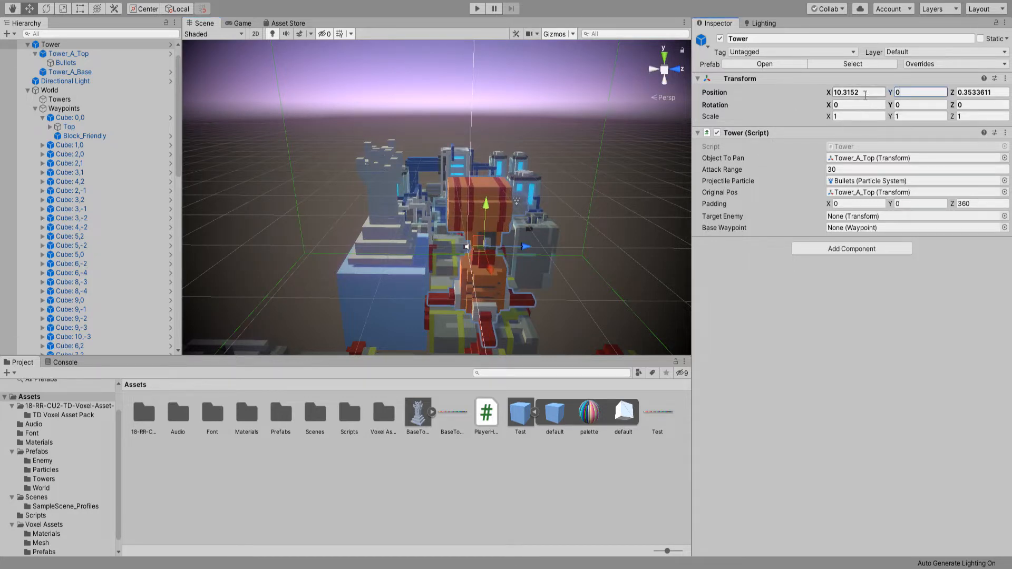
click(969, 92)
text(0)
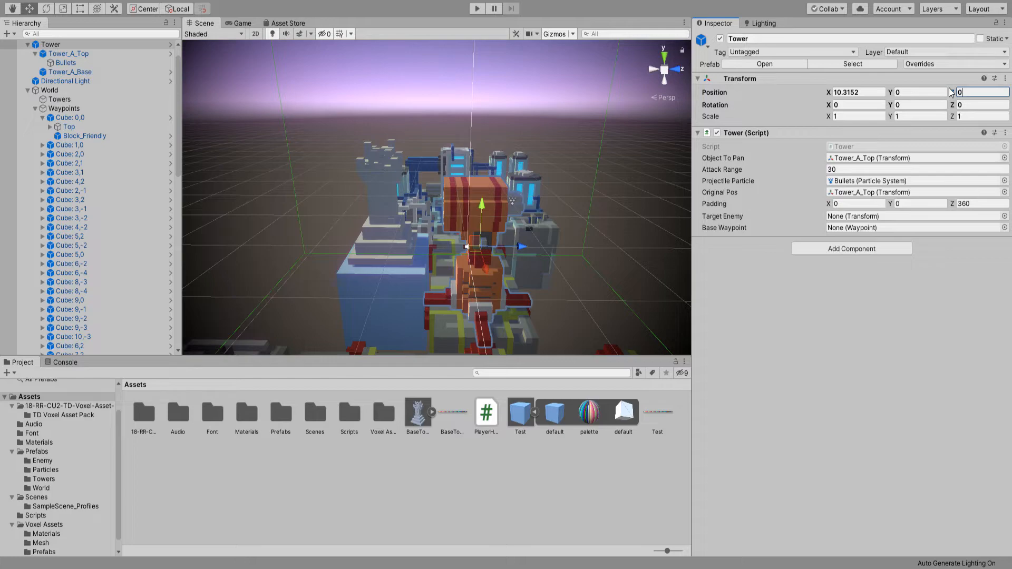
right_drag(635, 198, 655, 244)
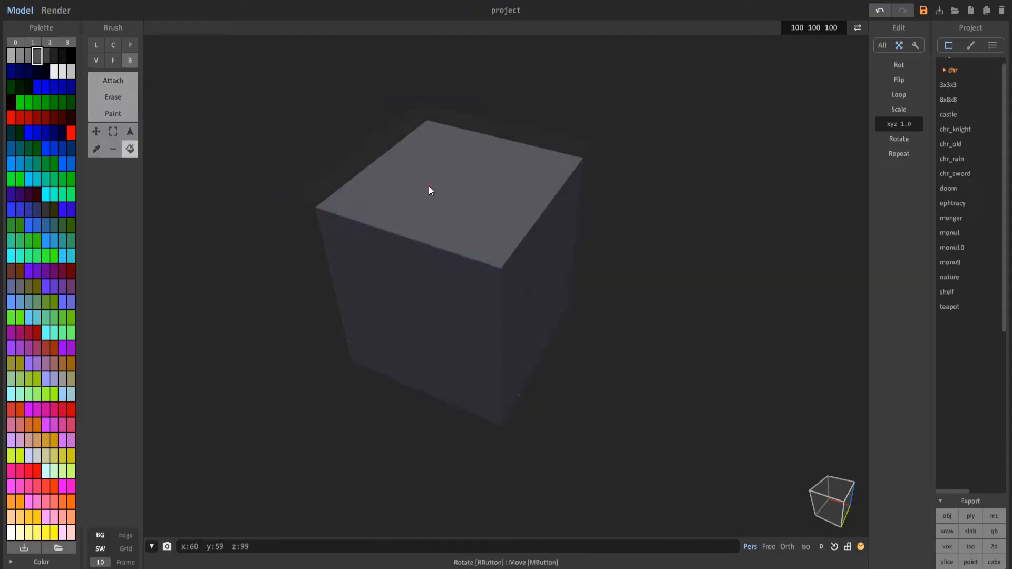
right_drag(430, 190, 511, 287)
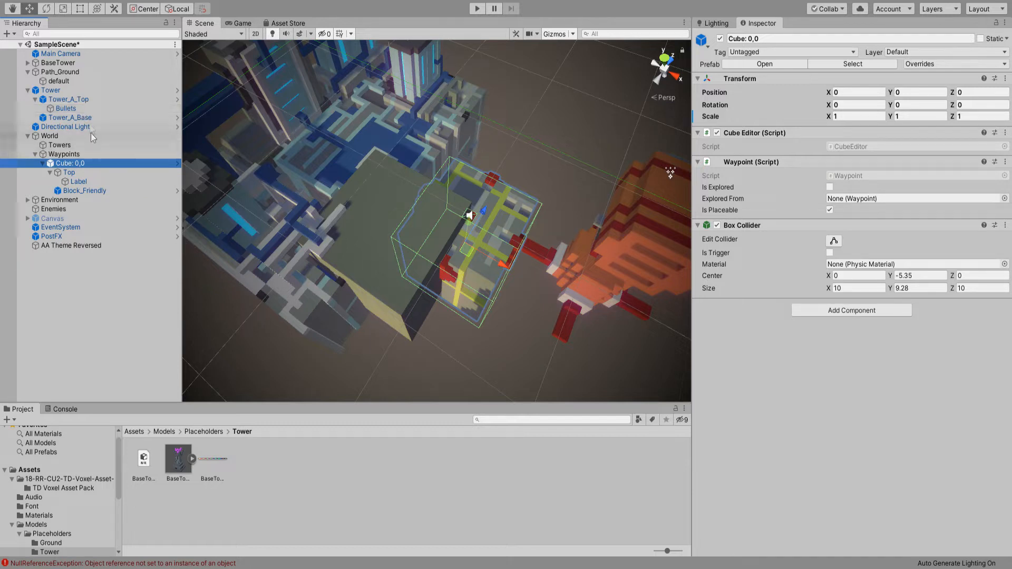
Compare the components on Path_Ground with those on the waypoint block Cube: 0,0.
click(69, 73)
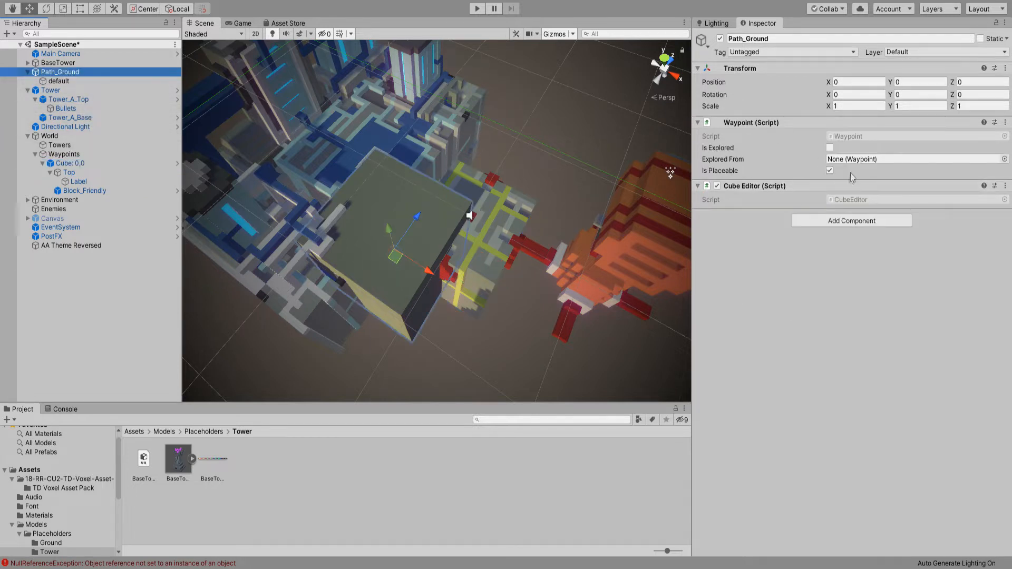
click(122, 163)
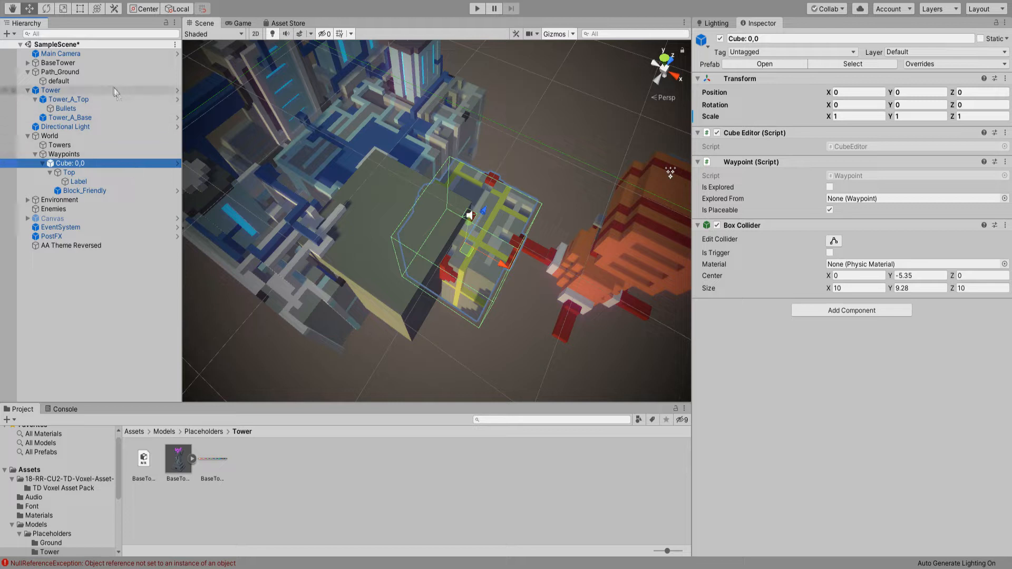
click(92, 73)
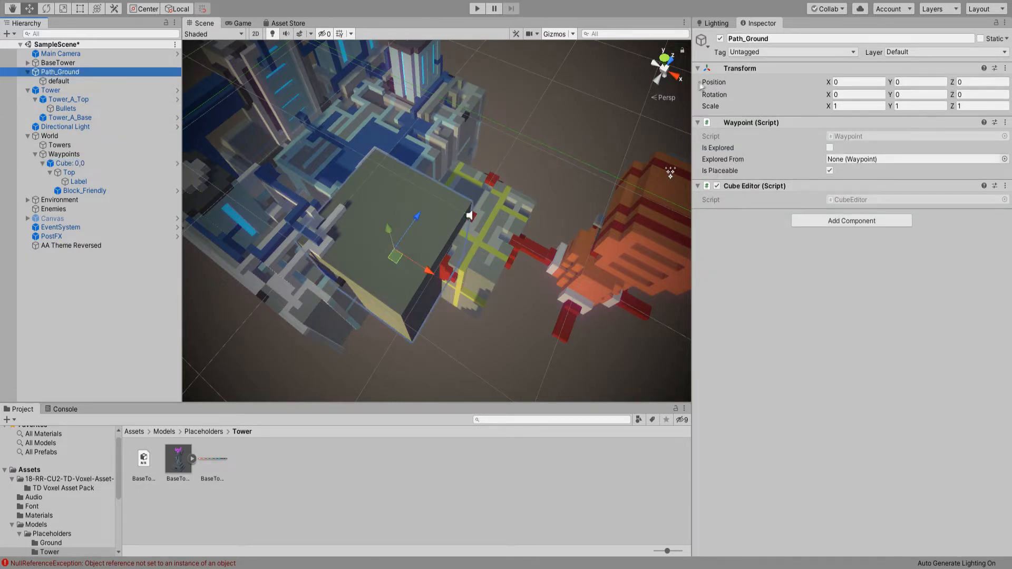
Add a Box Collider to Path_Ground and set its center X to -5.
click(755, 47)
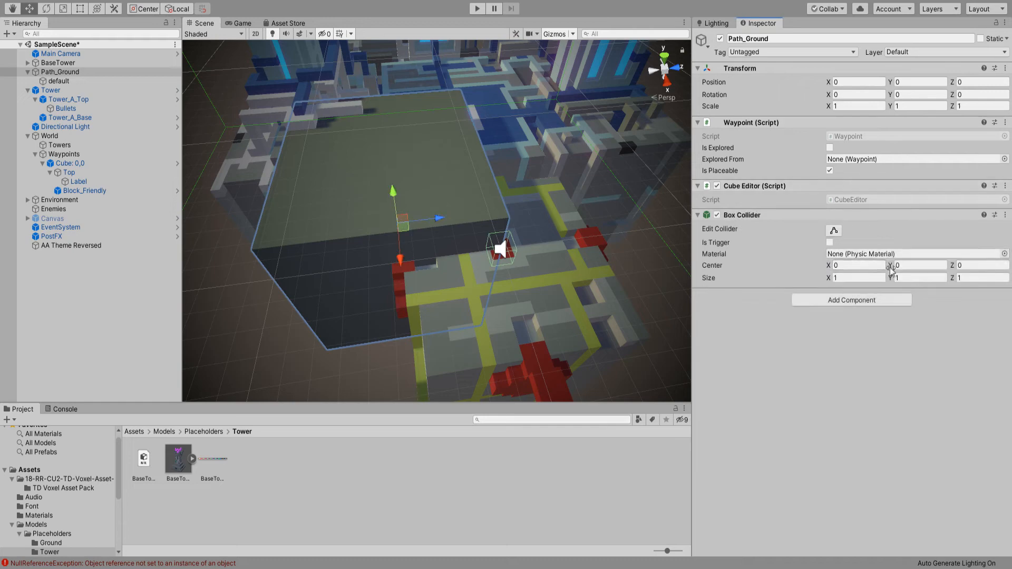
click(838, 265)
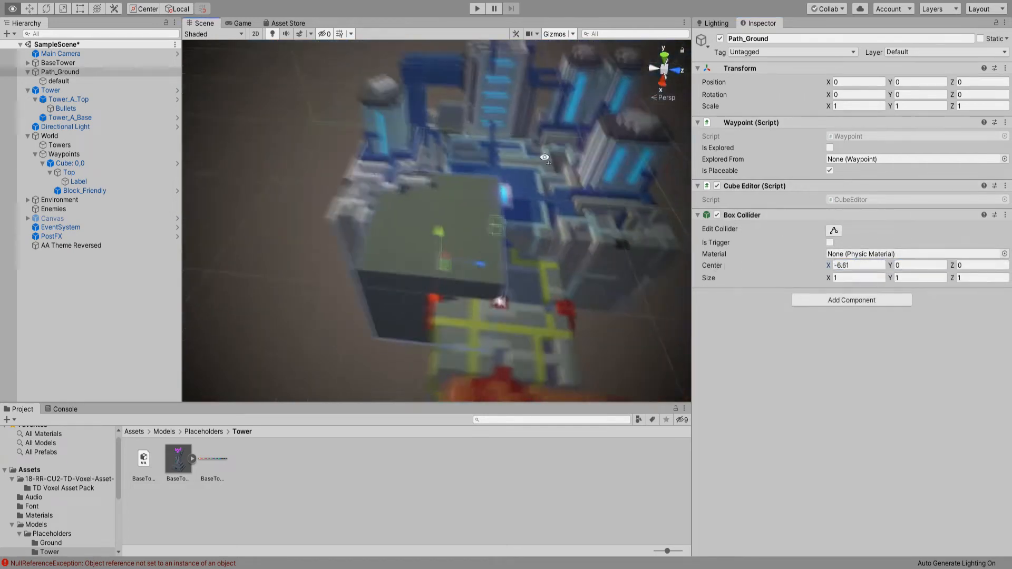
text(-5)
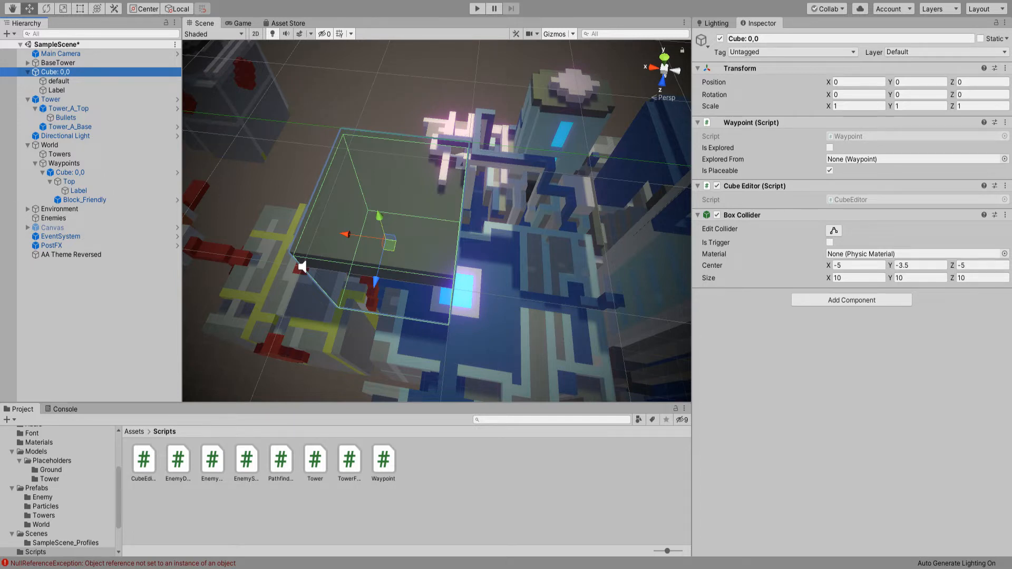
Enable the Mesh Renderer of the new block's Label and move the label onto the top face at X -4.73, Z -7.01.
click(57, 90)
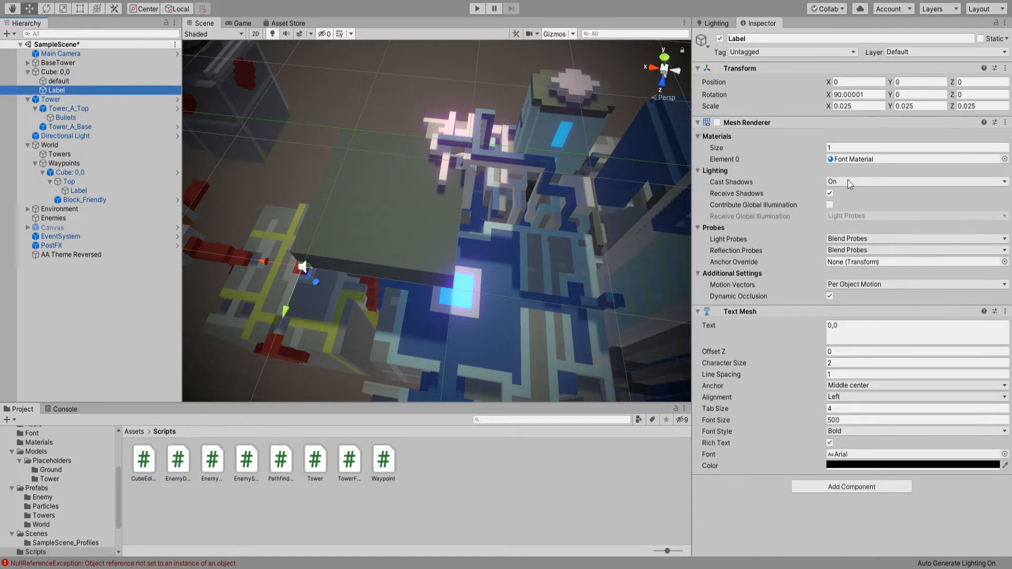
click(717, 122)
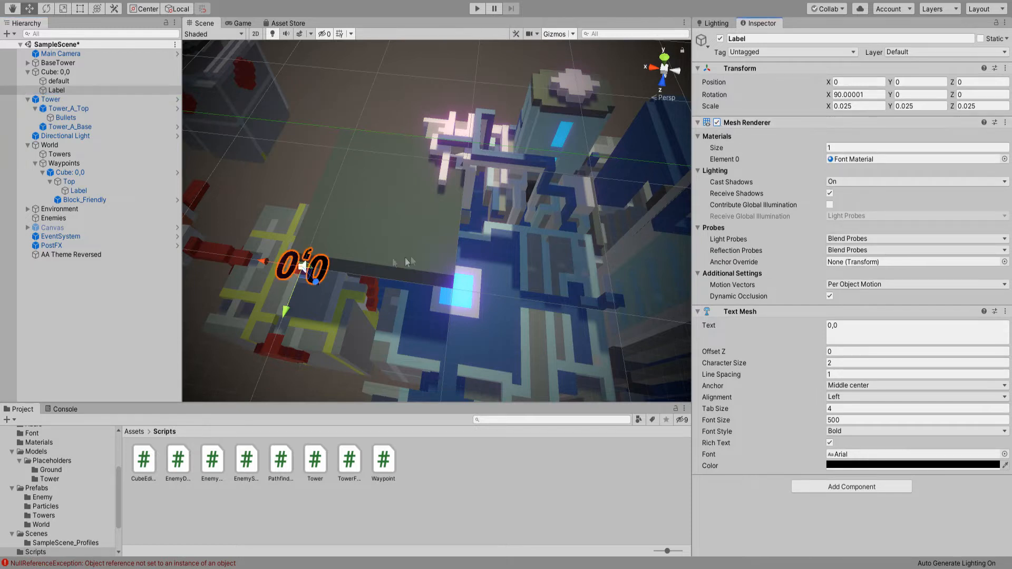
drag(277, 272, 372, 240)
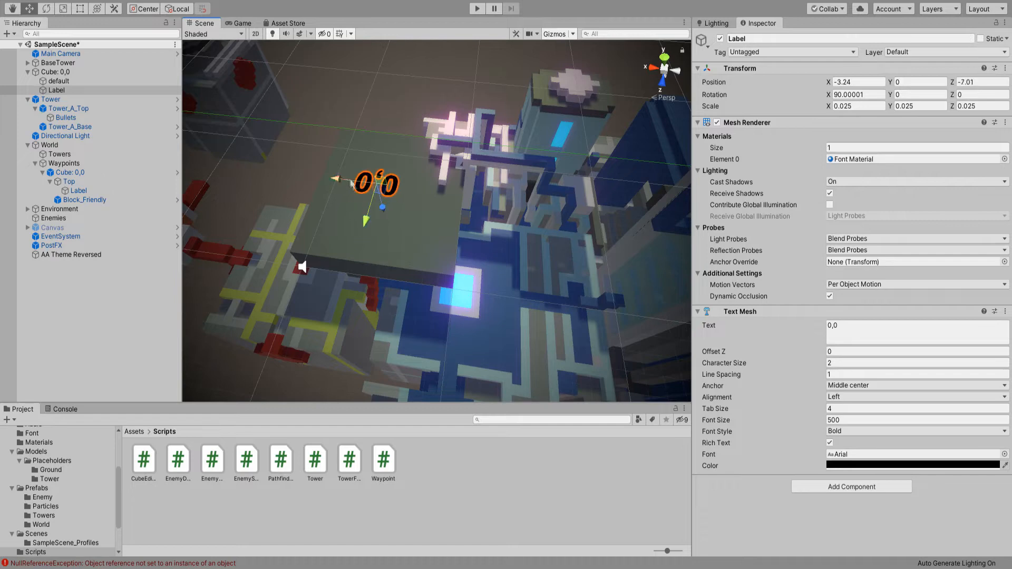
drag(351, 182, 370, 182)
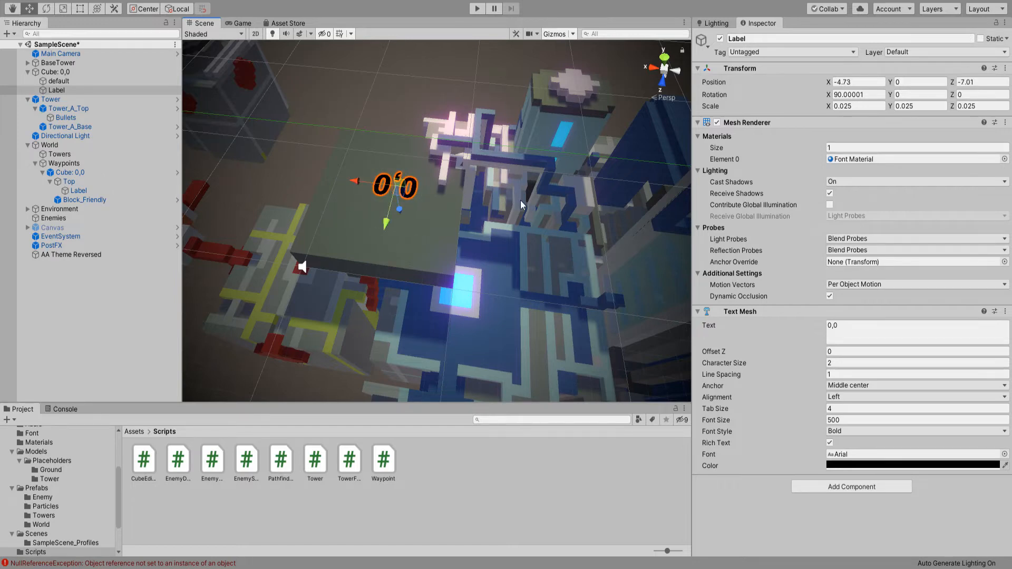
Move the new ground block one grid cell along X, to X 10.
right_drag(521, 201, 456, 195)
click(433, 213)
drag(409, 233, 283, 183)
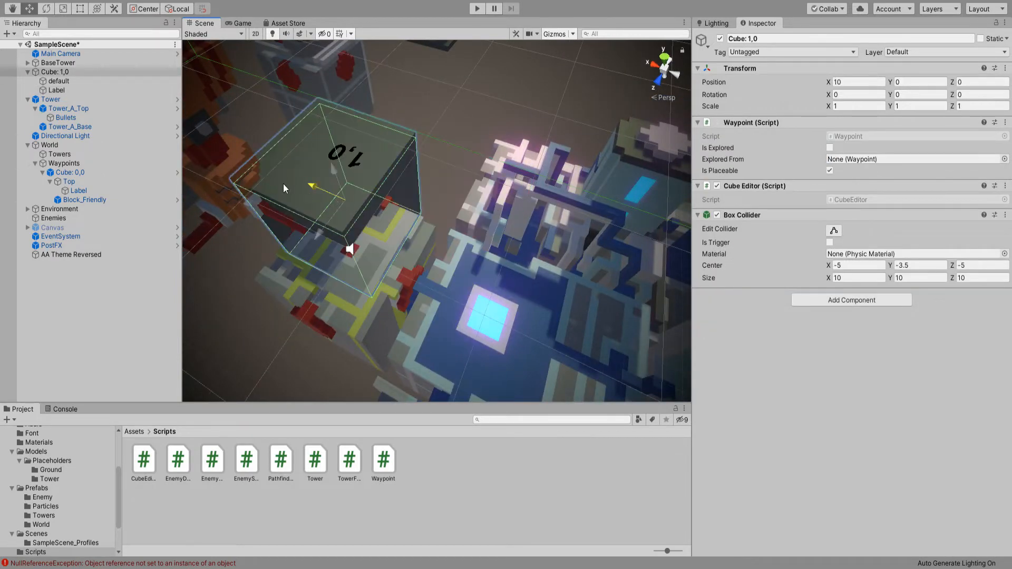
Select the moved block's coordinate label and adjust its Z position on the top face.
right_drag(283, 183, 463, 206)
click(464, 206)
click(464, 207)
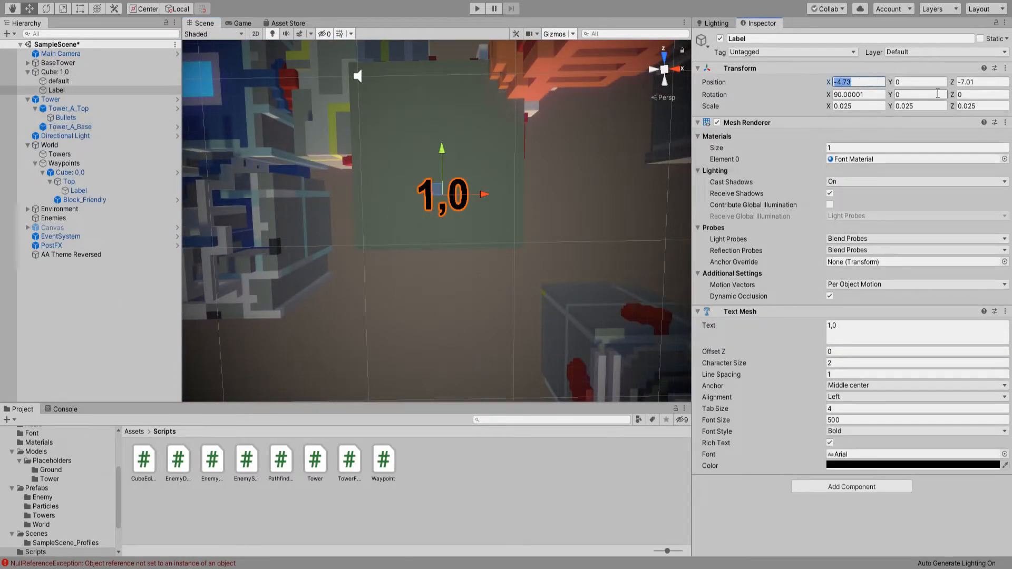
drag(956, 84, 944, 84)
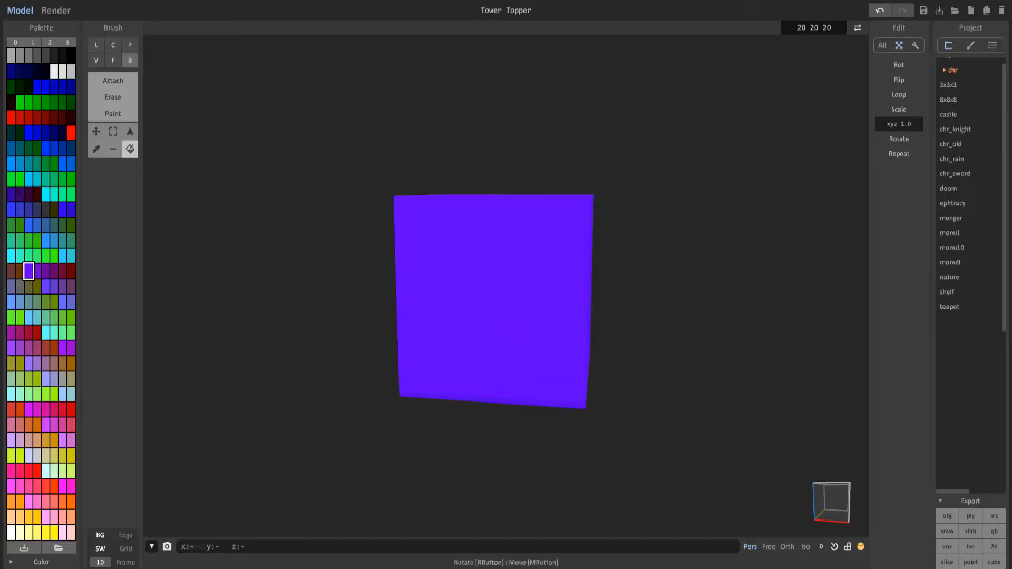
Try to erase a line of voxels from the top face of the purple Tower Topper cube.
mouse_move(426, 244)
right_down()
mouse_move(434, 270)
mouse_move(445, 249)
mouse_move(669, 298)
mouse_move(533, 229)
mouse_move(510, 301)
right_up()
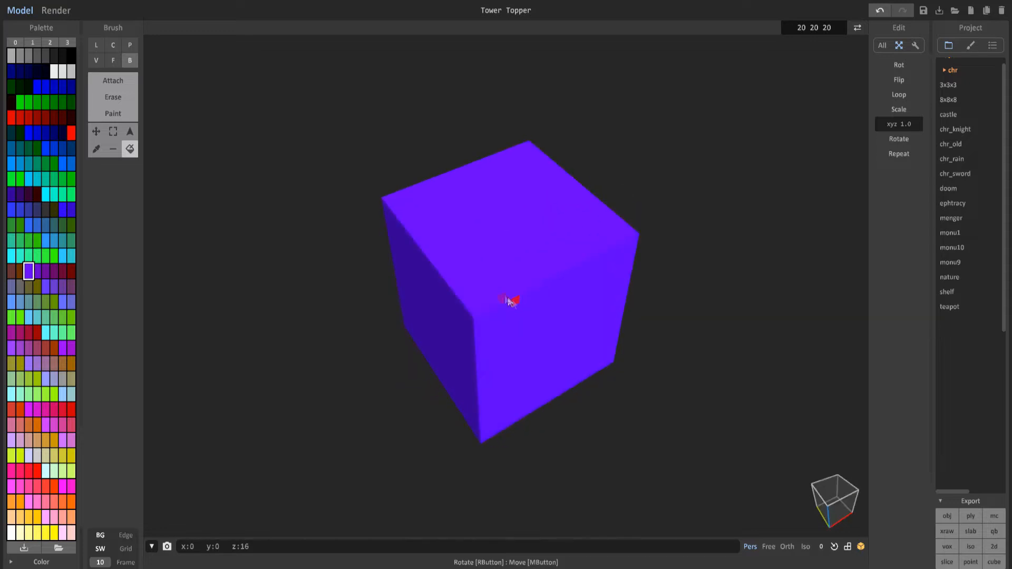
click(124, 97)
drag(456, 234, 489, 271)
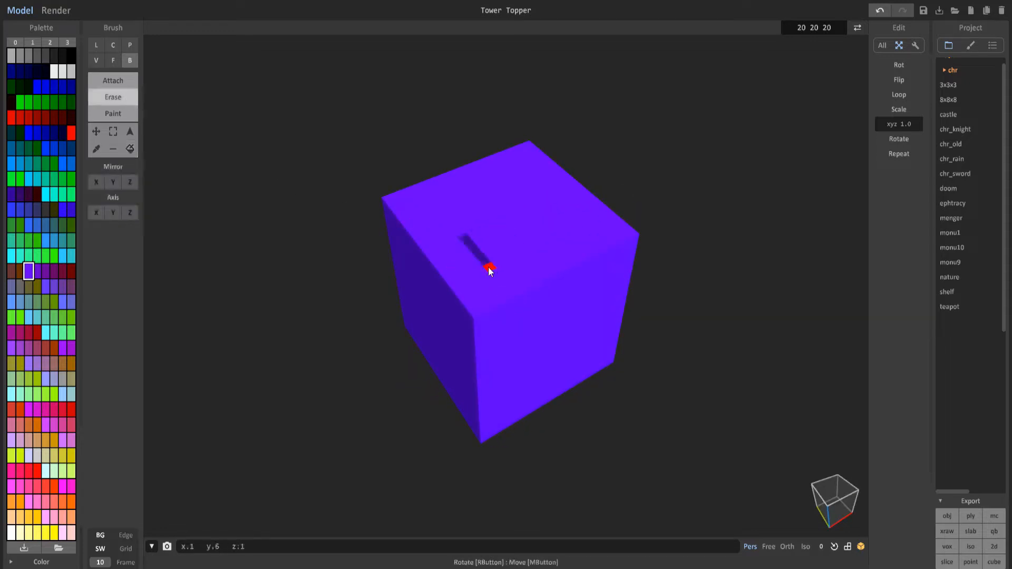
right_drag(493, 193, 450, 215)
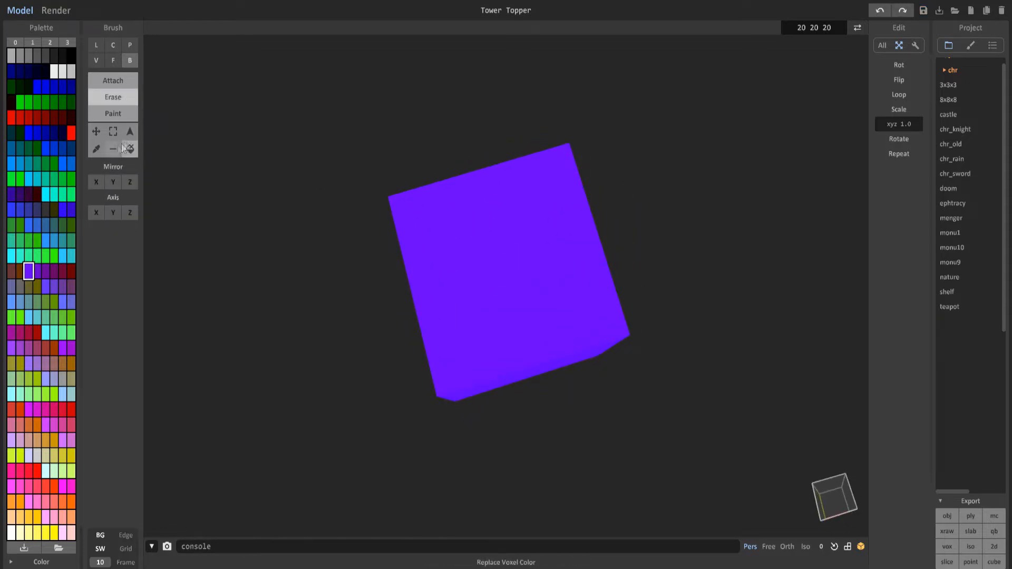
click(130, 132)
click(424, 234)
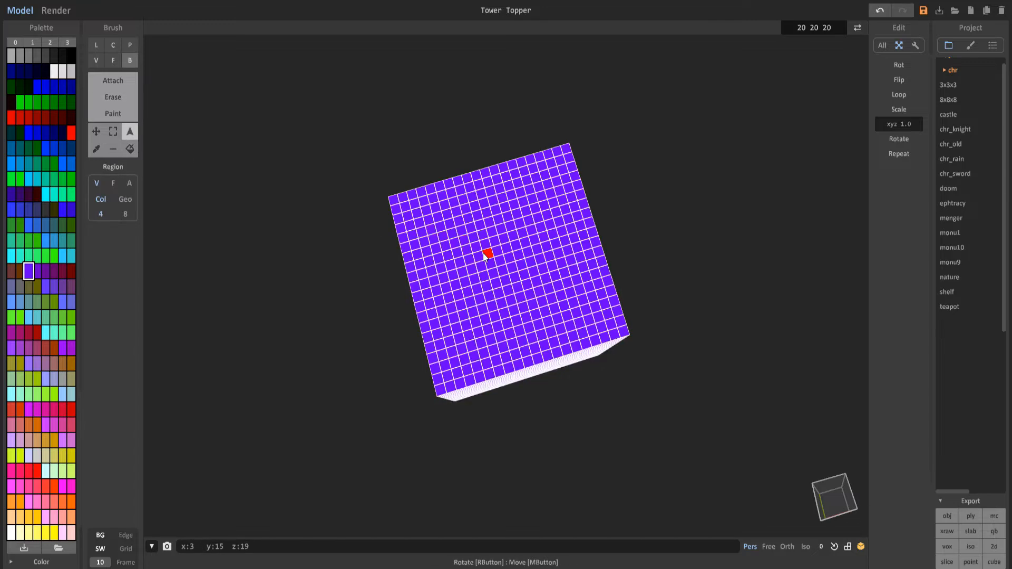
right_drag(486, 253, 420, 208)
click(129, 148)
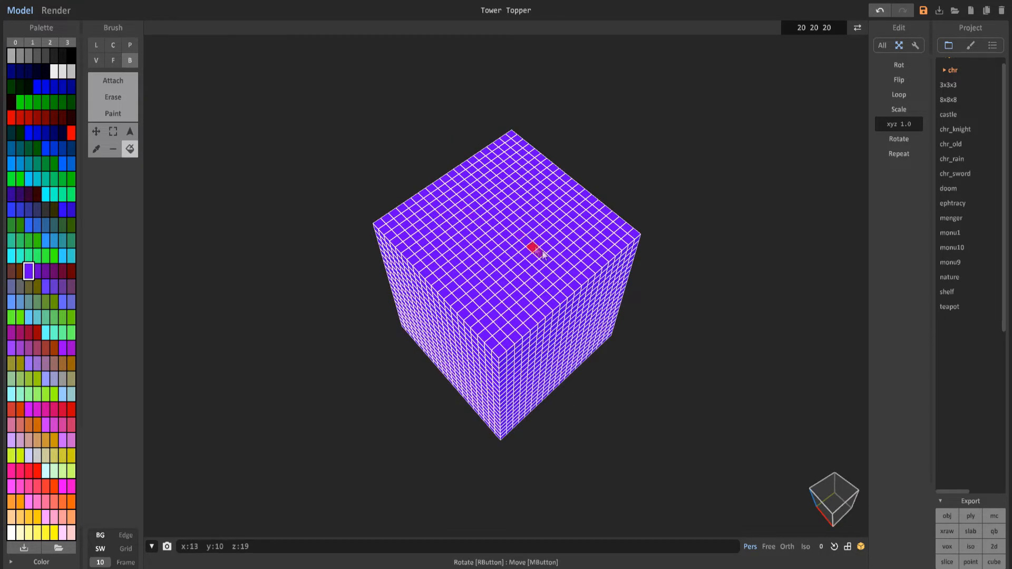
right_drag(543, 255, 248, 128)
click(96, 45)
right_drag(377, 113, 468, 186)
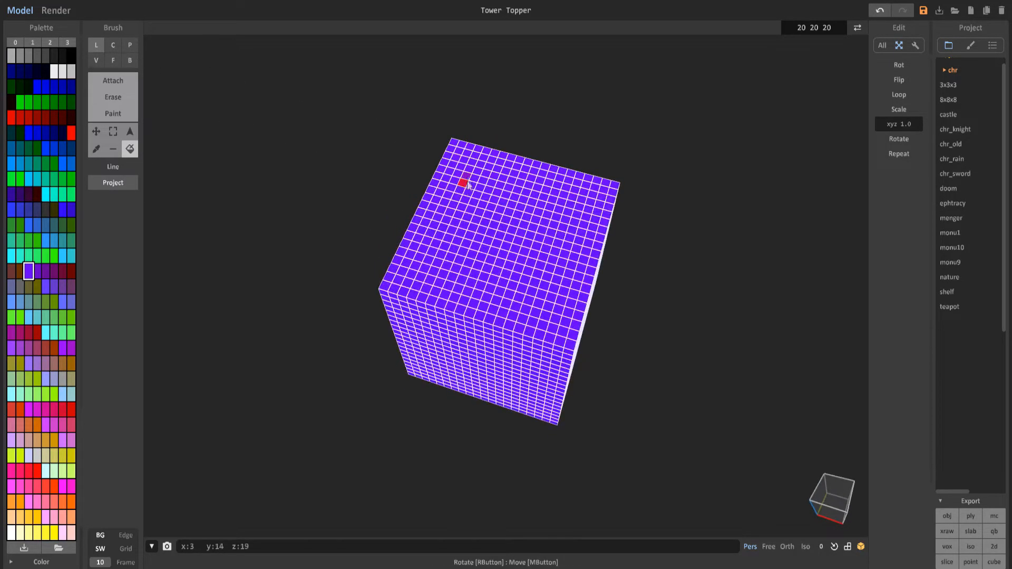
click(130, 45)
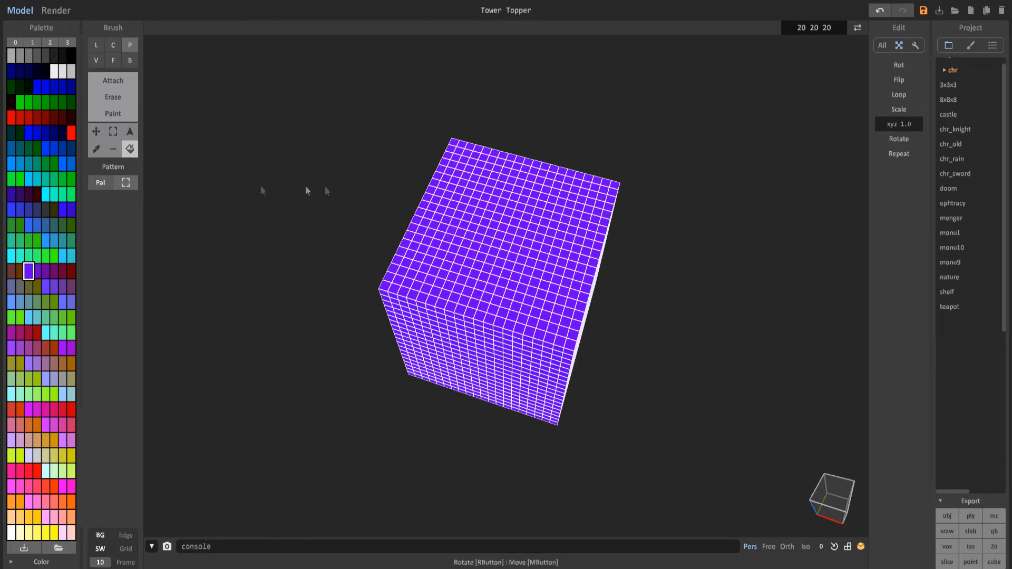
key(c)
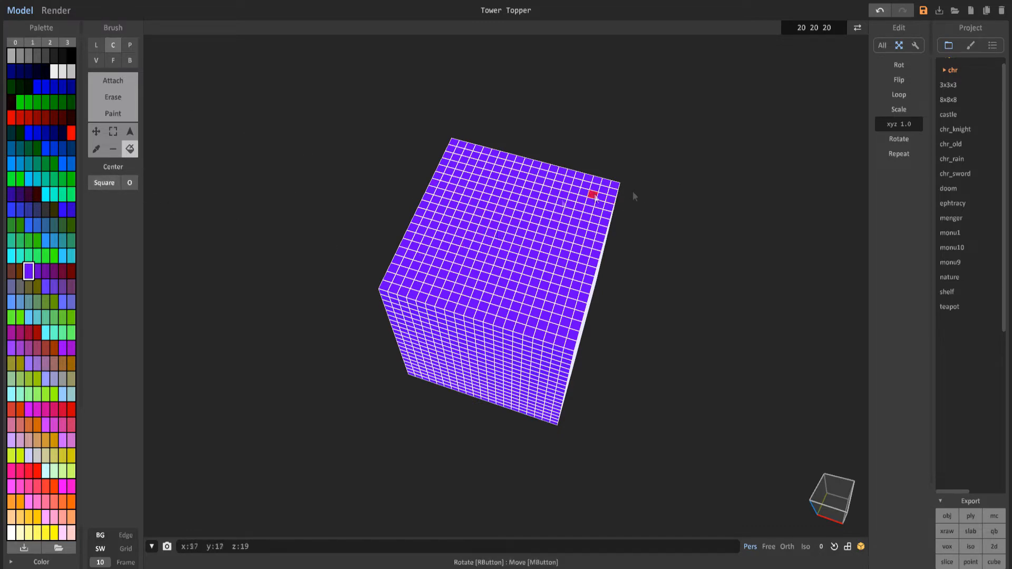
Try to erase a square area from the purple cube's top face with the Center brush.
right_drag(633, 191, 317, 166)
click(130, 99)
right_drag(381, 173, 438, 266)
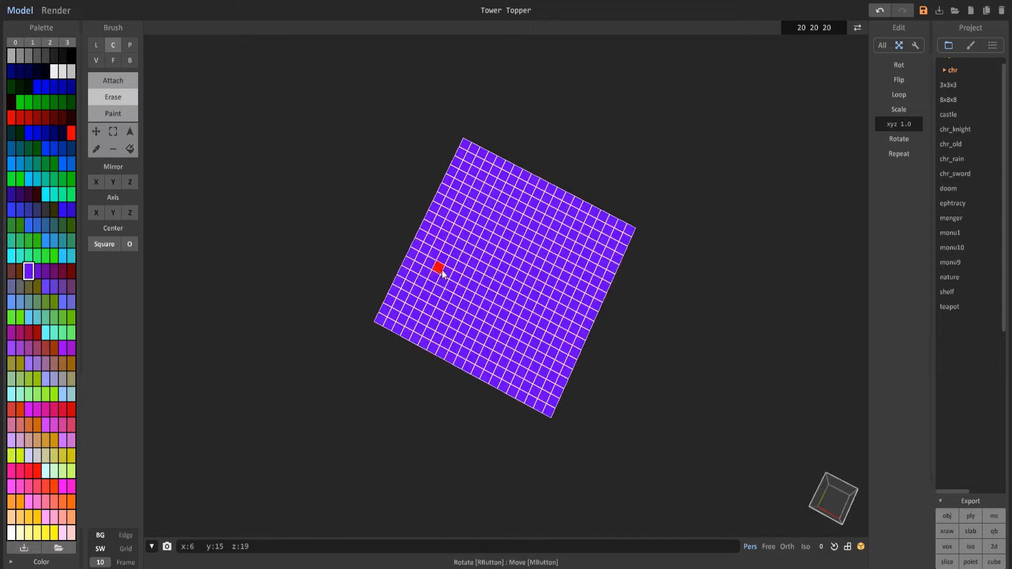
click(506, 237)
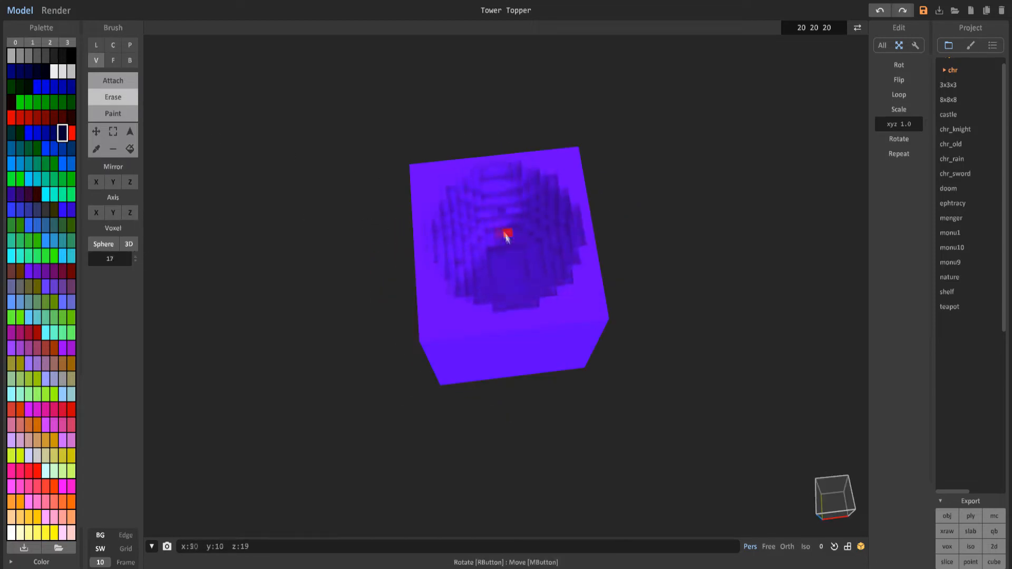
Undo the last erase and carve the cube with a 3D sphere voxel eraser of size 20.
mouse_move(506, 237)
right_down()
mouse_move(528, 288)
mouse_move(531, 280)
mouse_move(506, 285)
mouse_move(533, 301)
mouse_move(527, 296)
mouse_move(673, 309)
mouse_move(517, 369)
right_up()
key(ctrl+z)
click(110, 258)
text(20)
click(504, 285)
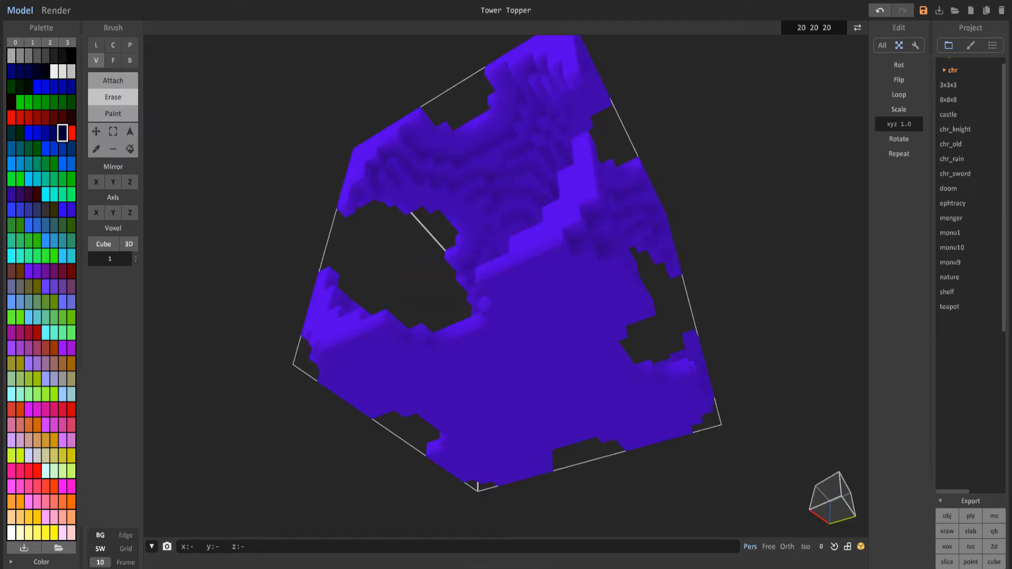
Erase stray voxels from the hollowed topper using a cube voxel brush of size 1.
mouse_move(538, 295)
right_down()
mouse_move(658, 388)
mouse_move(554, 165)
mouse_move(527, 236)
mouse_move(447, 246)
right_up()
click(527, 236)
click(549, 238)
right_drag(416, 276, 560, 265)
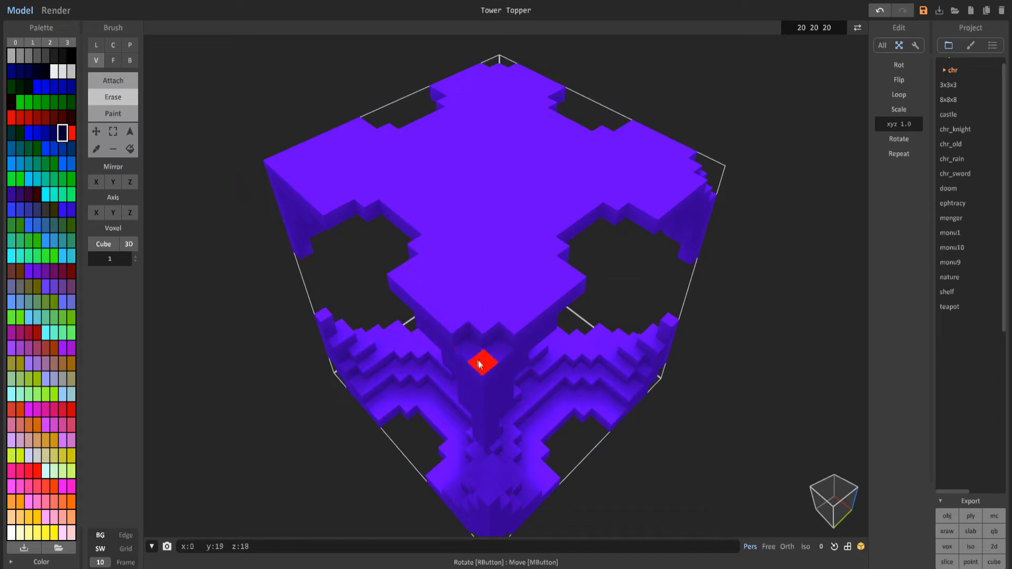
right_drag(478, 363, 514, 292)
scroll(557, 332, up, 5)
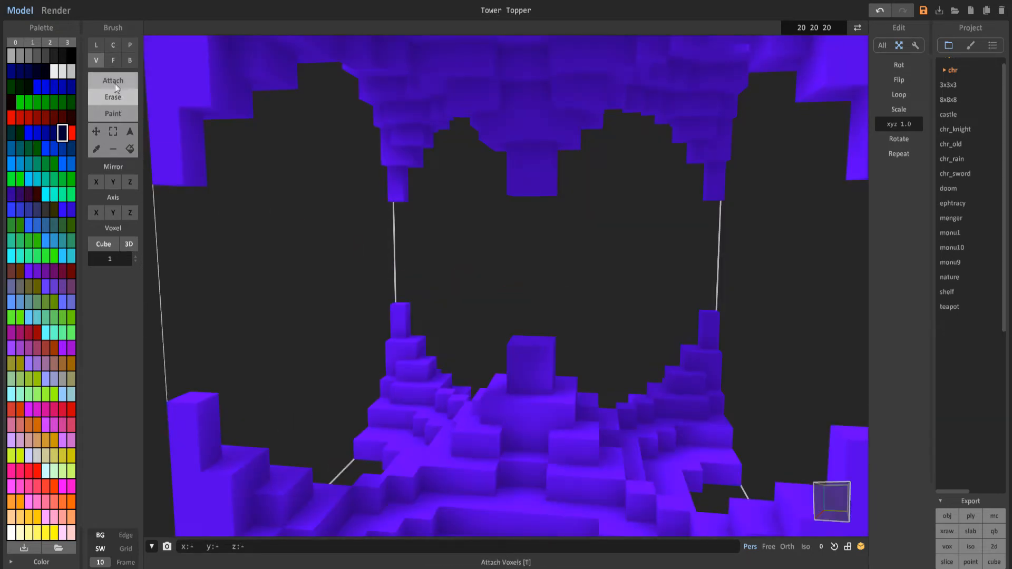
right_drag(540, 355, 543, 321)
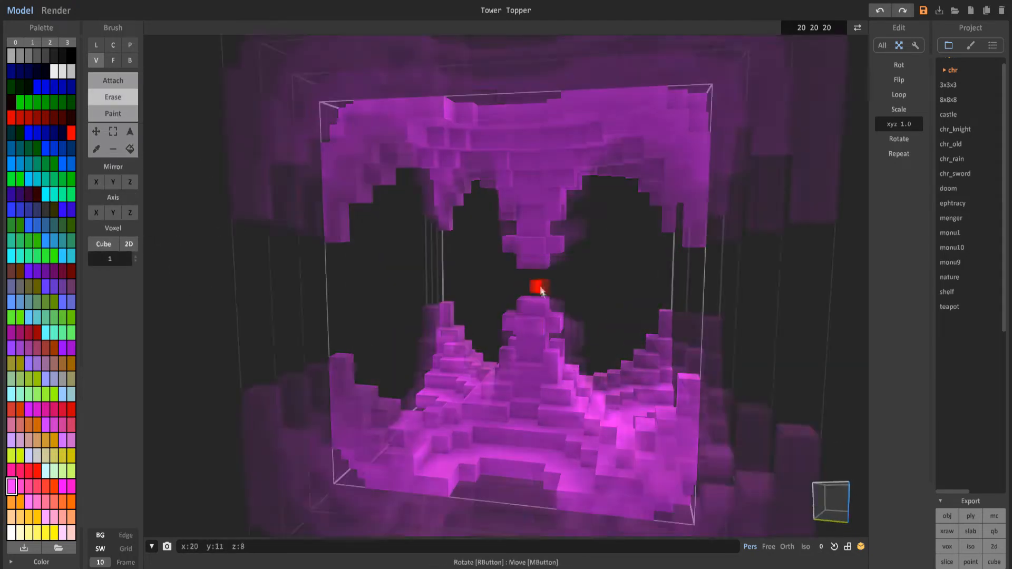
click(97, 244)
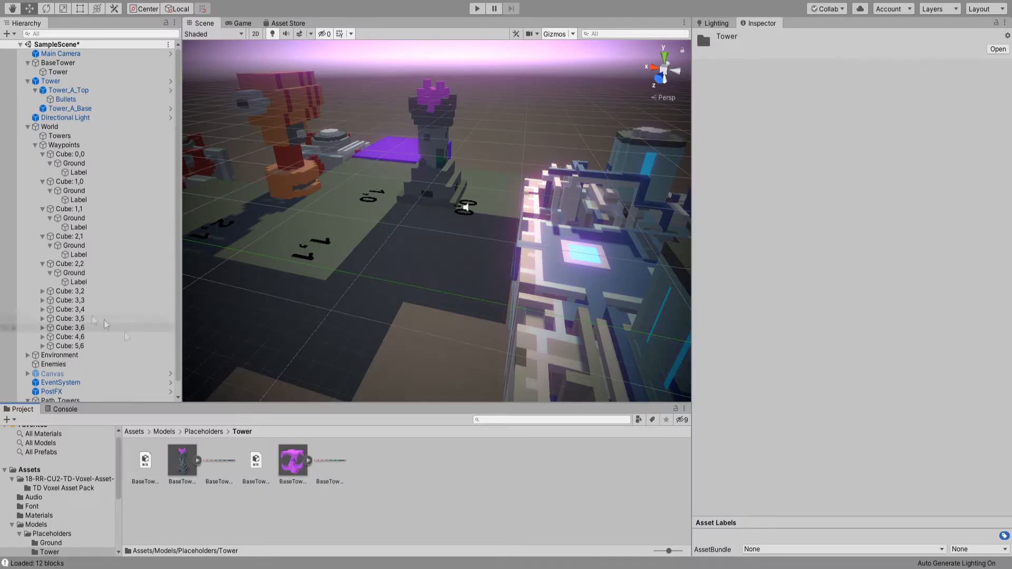
Switch to Unity, collapse the Path_Towers and World groups, and add the BaseTower_Topper model to the scene.
scroll(79, 332, down, 1)
click(29, 389)
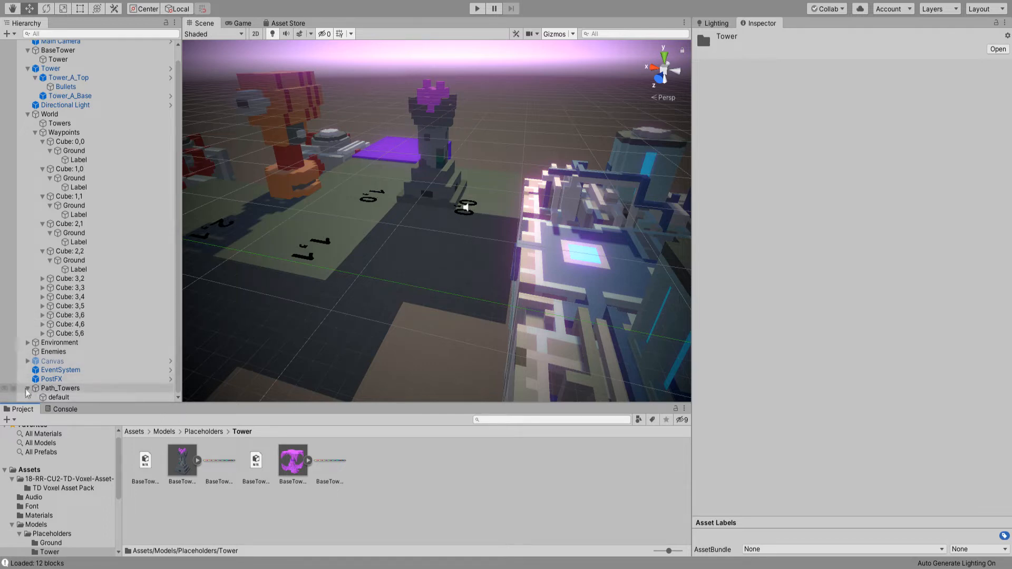
click(28, 127)
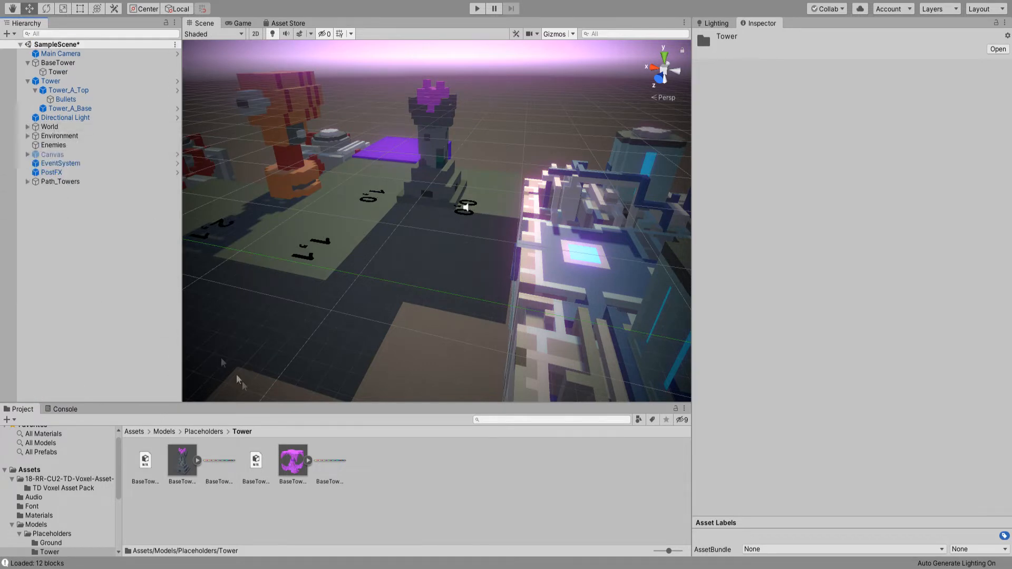
drag(292, 460, 97, 279)
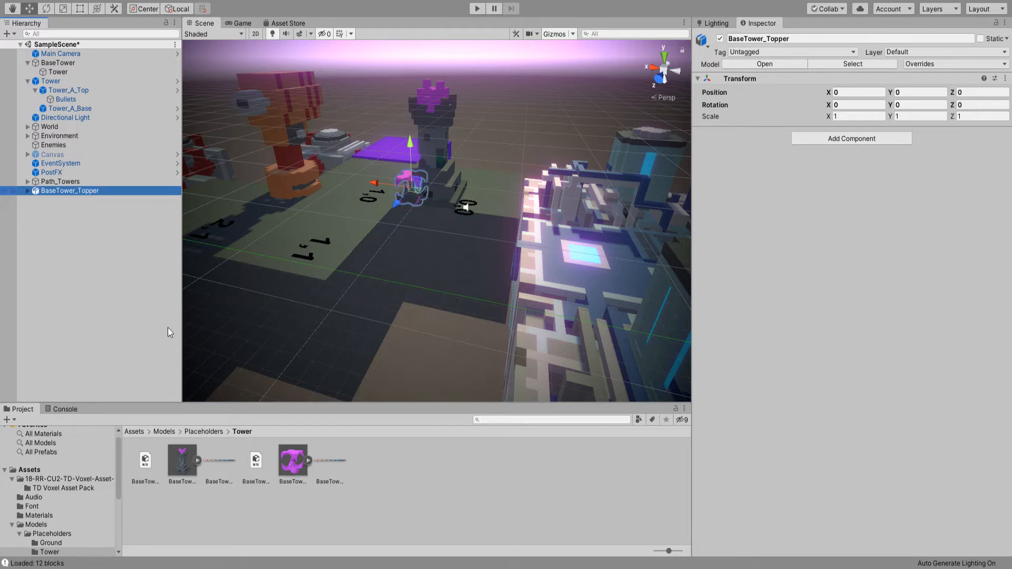
Move the topper's default mesh under BaseTower and delete the emptied BaseTower_Topper object.
drag(88, 190, 68, 64)
click(27, 191)
click(49, 200)
click(80, 200)
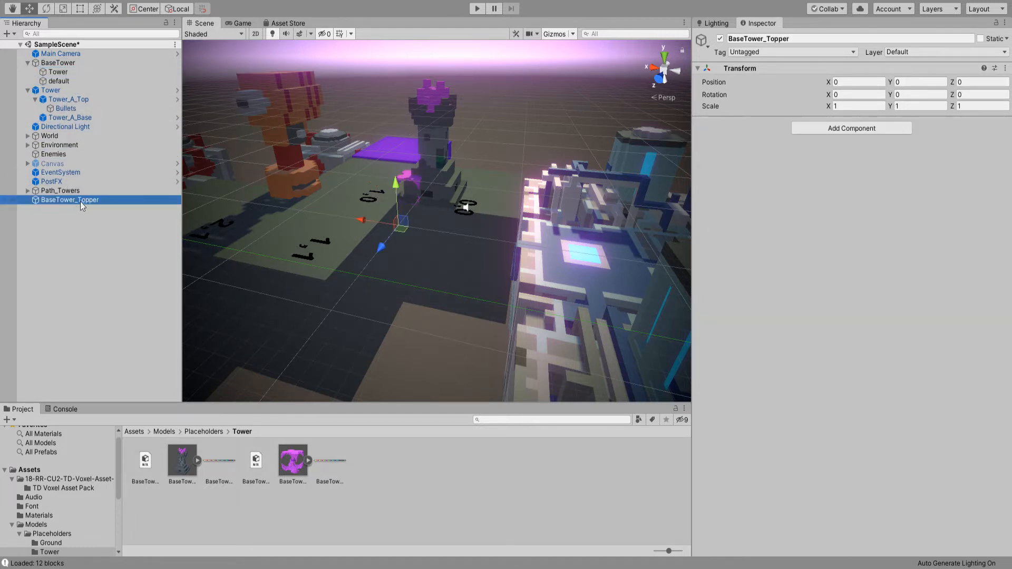
key(Delete)
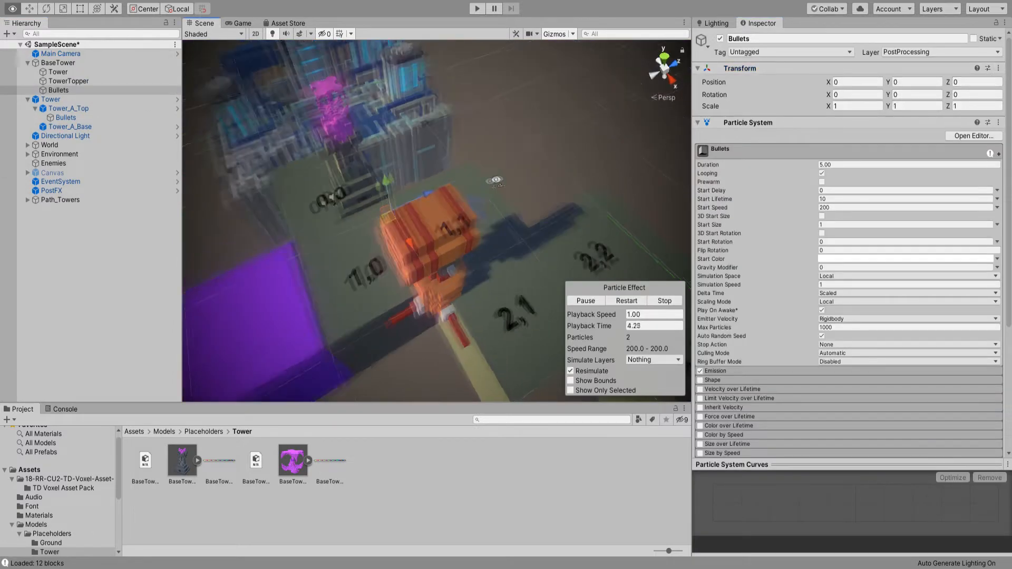
Parent BaseTower's Bullets particle system to TowerTopper and reset its position to 0, 0, 0.
right_drag(495, 180, 339, 167)
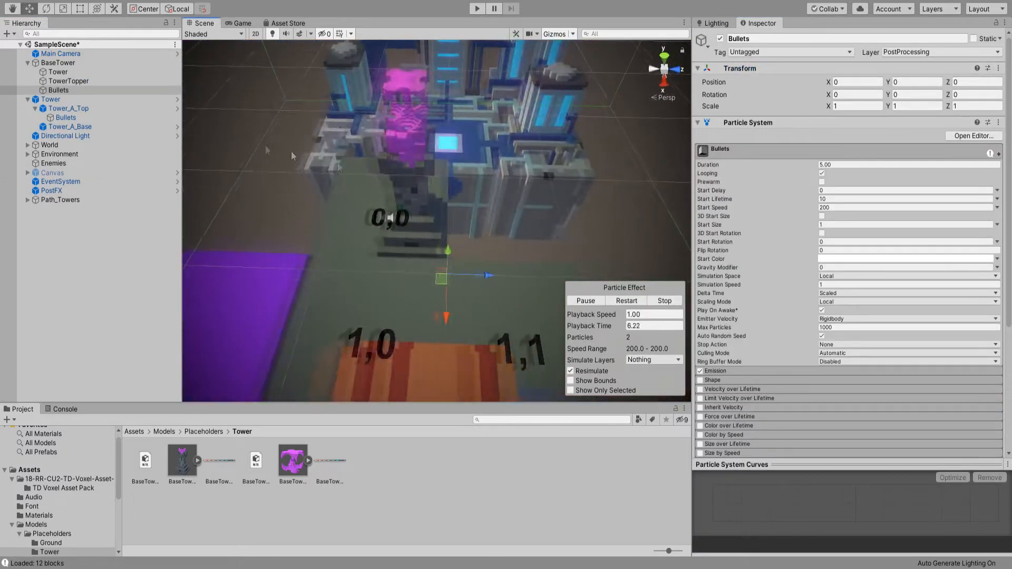
click(69, 81)
drag(58, 90, 59, 86)
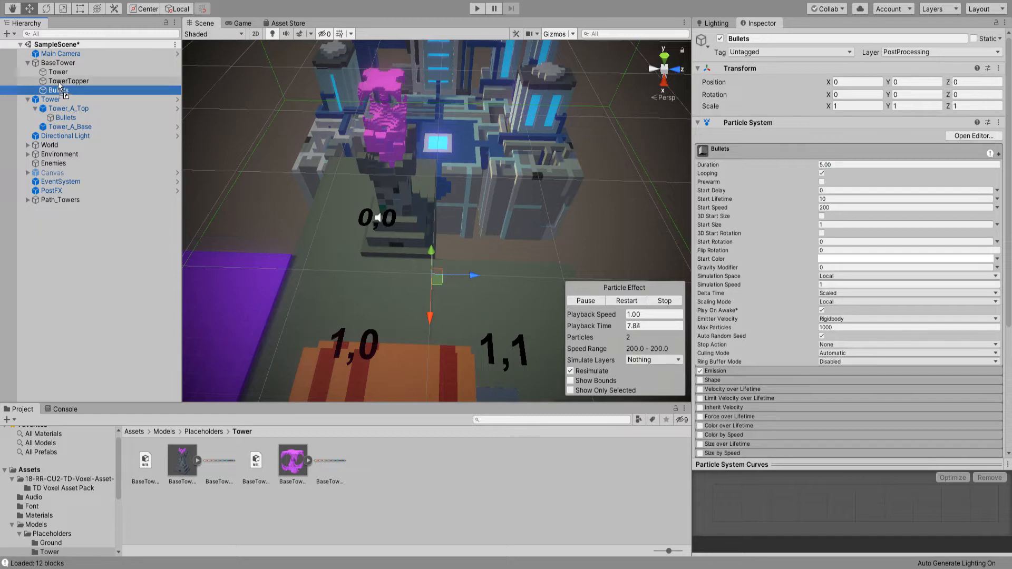
click(999, 69)
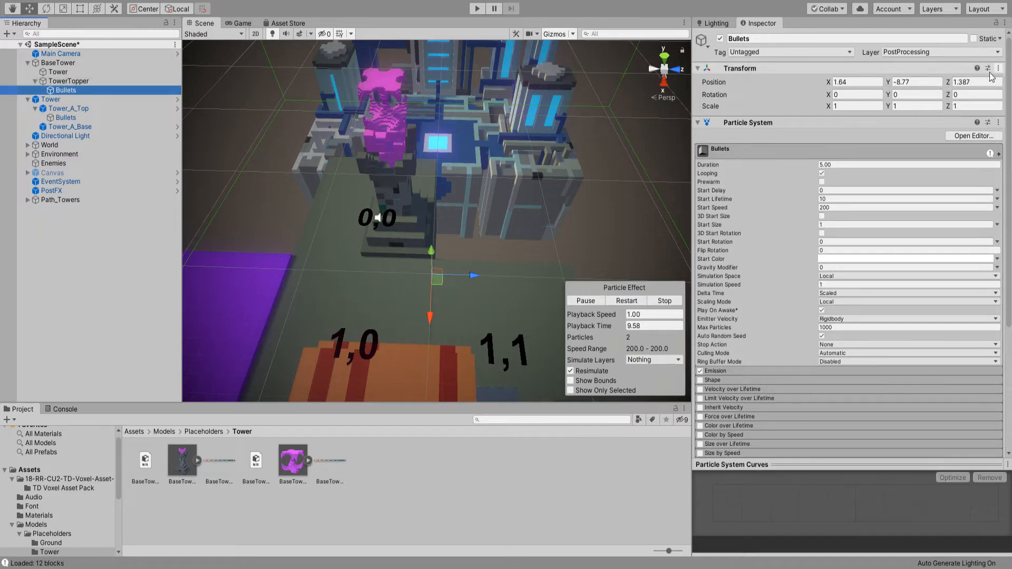
click(984, 80)
Move the Bullets emitter into the topper at X -0.85, Y 3.05, Z -0.68.
right_drag(474, 148, 273, 123)
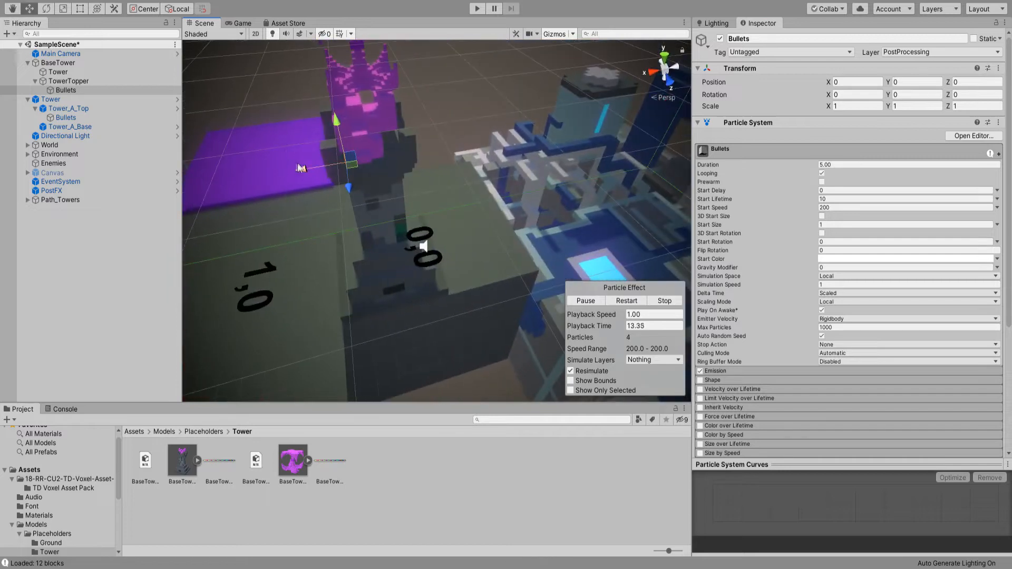
drag(363, 127, 352, 48)
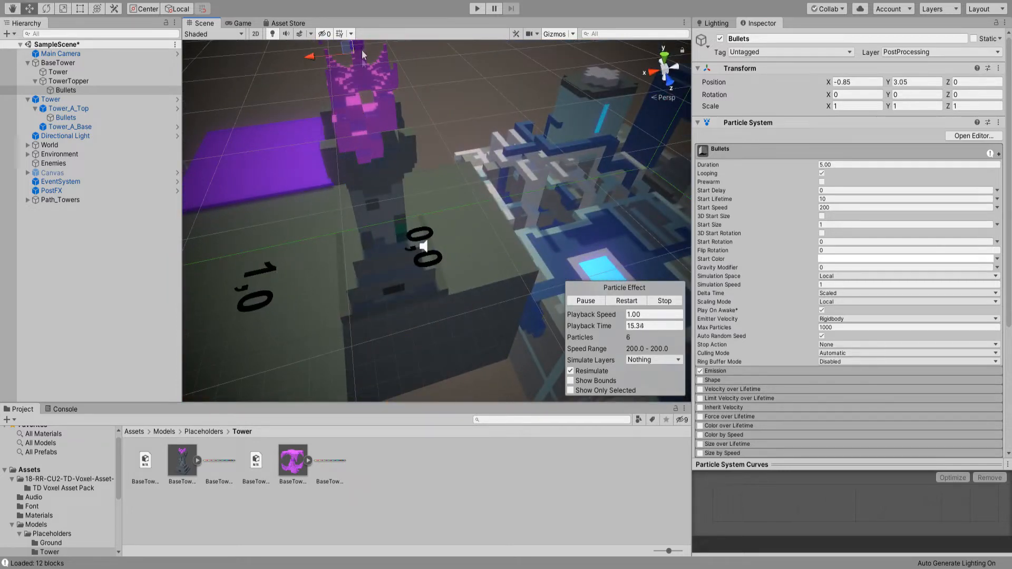
right_drag(354, 60, 451, 92)
drag(529, 130, 520, 129)
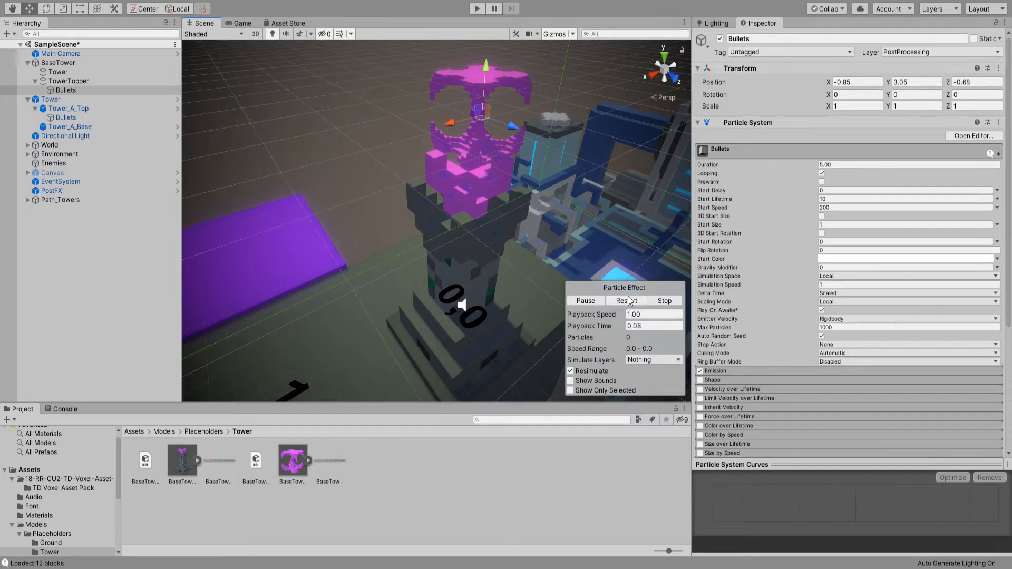
right_drag(590, 232, 875, 196)
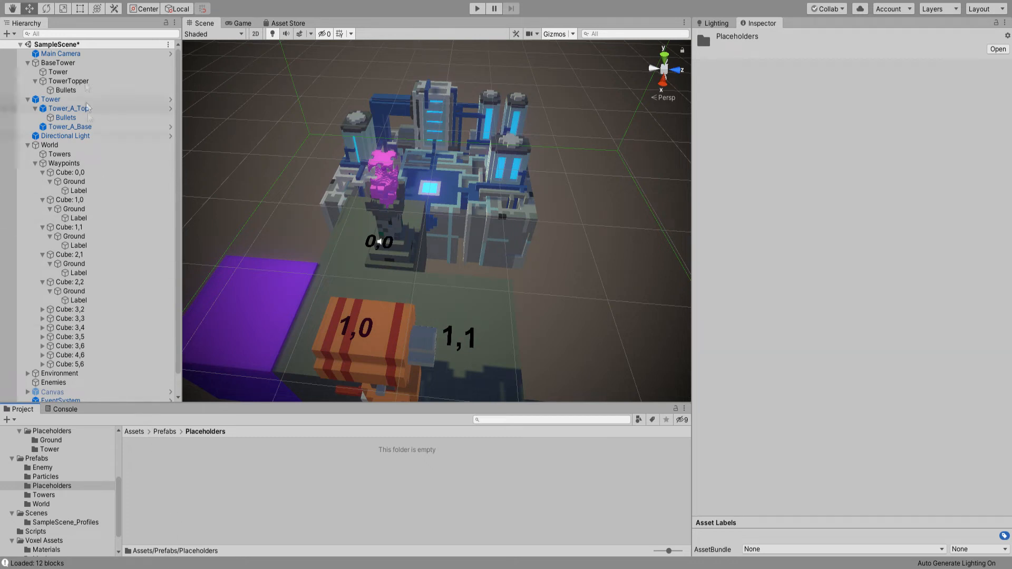
Save BaseTower as a prefab in Prefabs/Placeholders and delete both the Tower and BaseTower objects from the scene.
click(51, 64)
drag(166, 121, 269, 474)
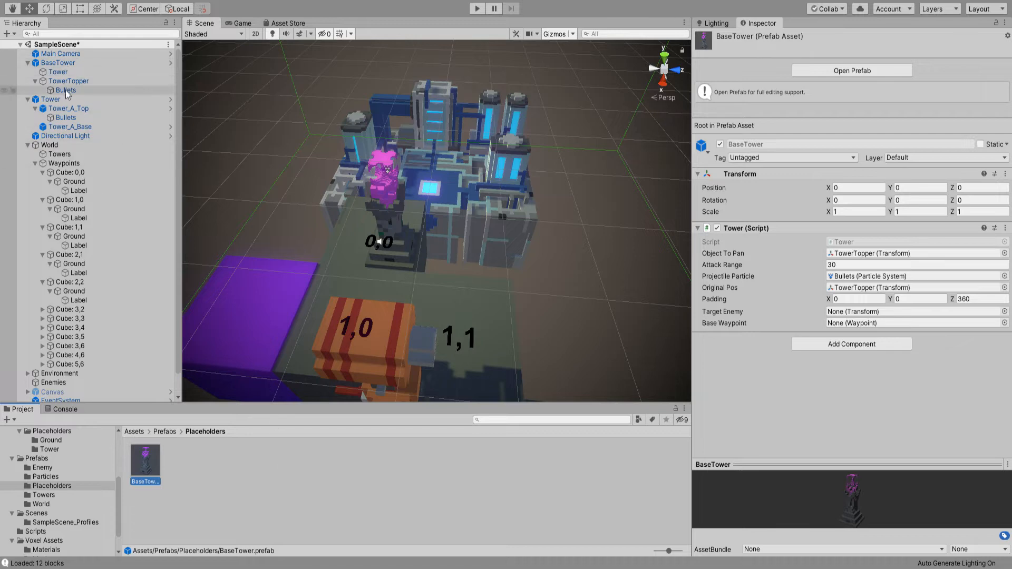
click(79, 99)
key(Delete)
click(58, 64)
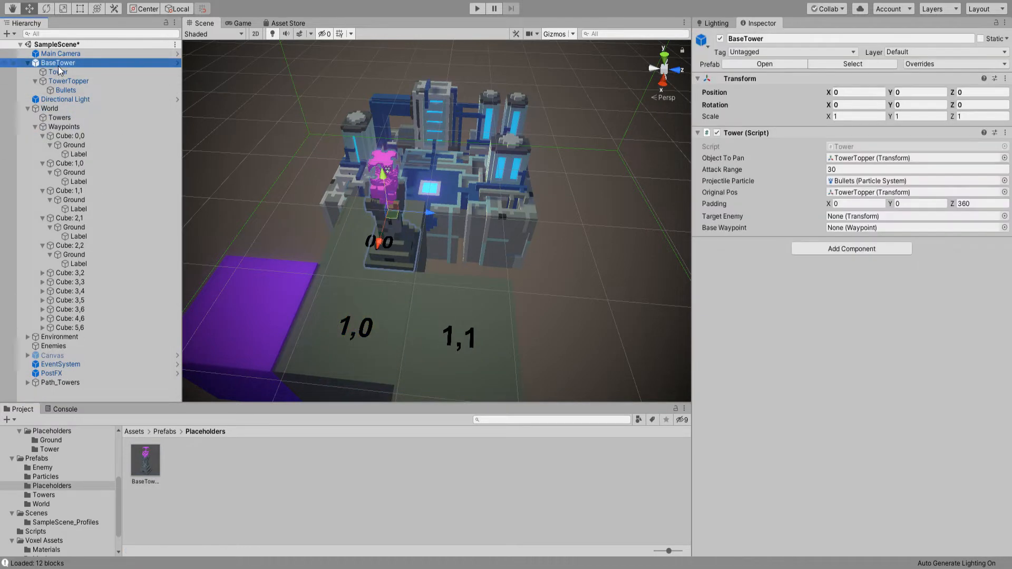
key(Delete)
Duplicate the ground block Cube: 1,0 and place the copy at X 20, Z -10.
click(84, 82)
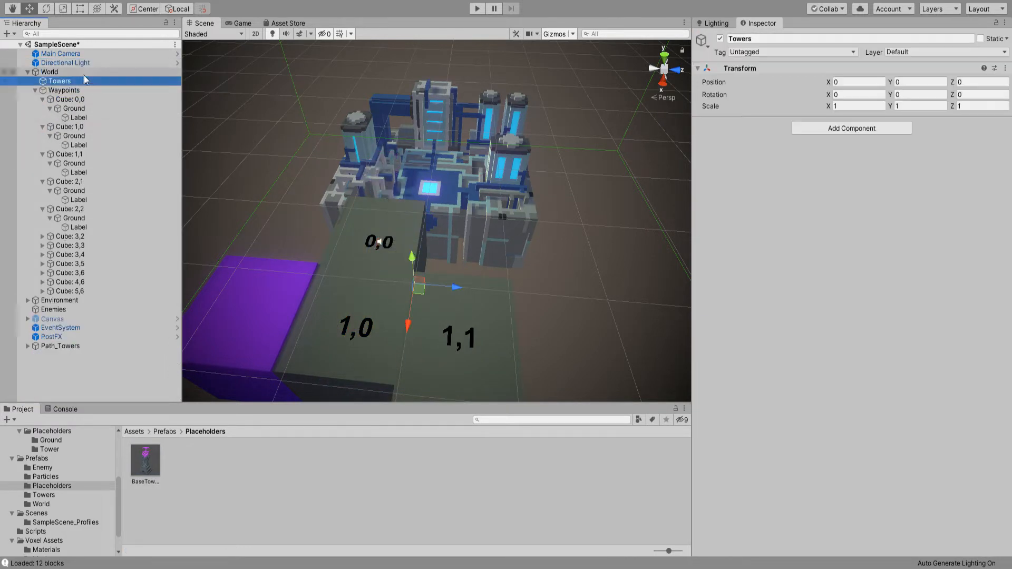
double_click(79, 72)
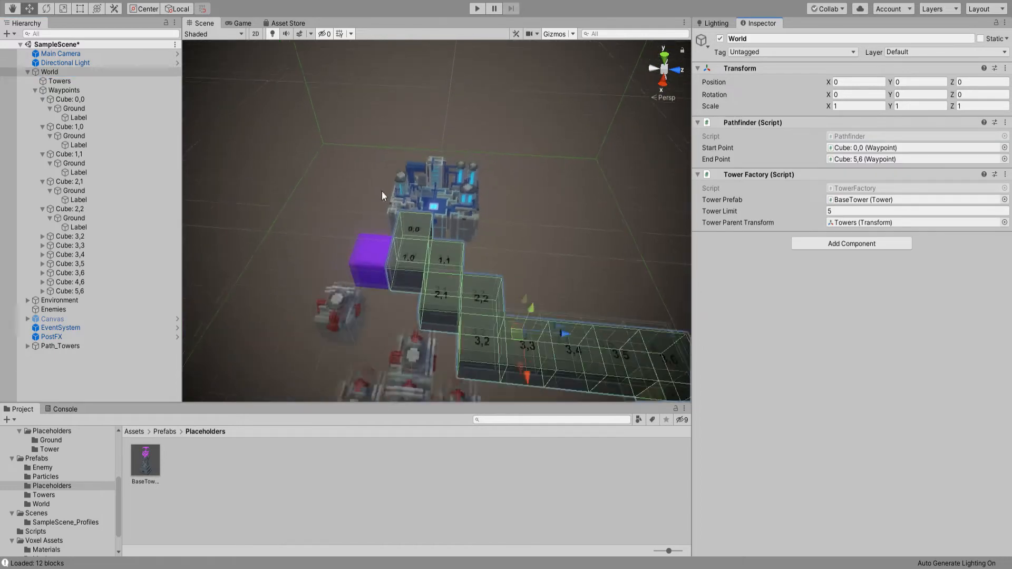
click(411, 248)
key(ctrl+d)
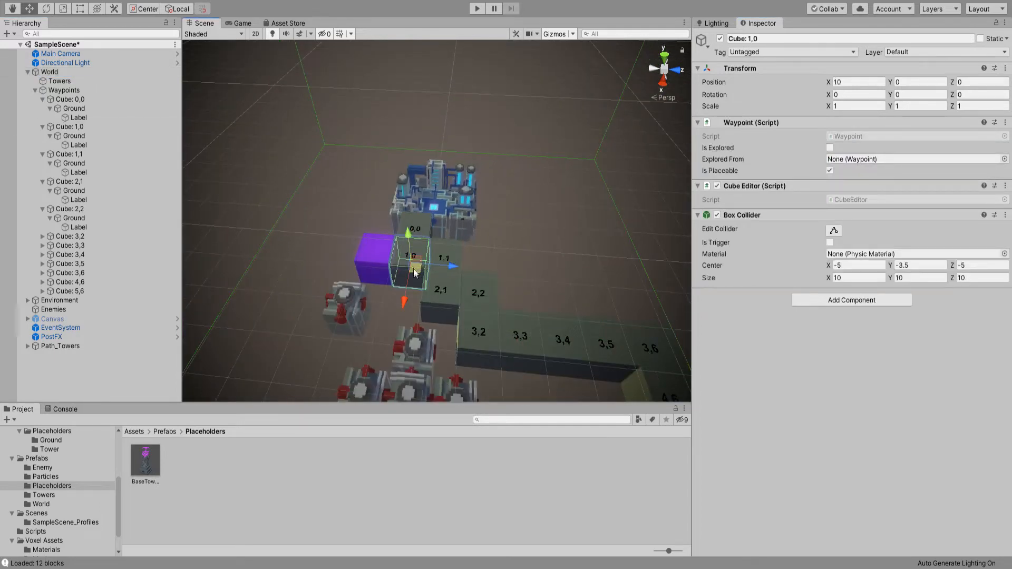
drag(418, 262, 417, 283)
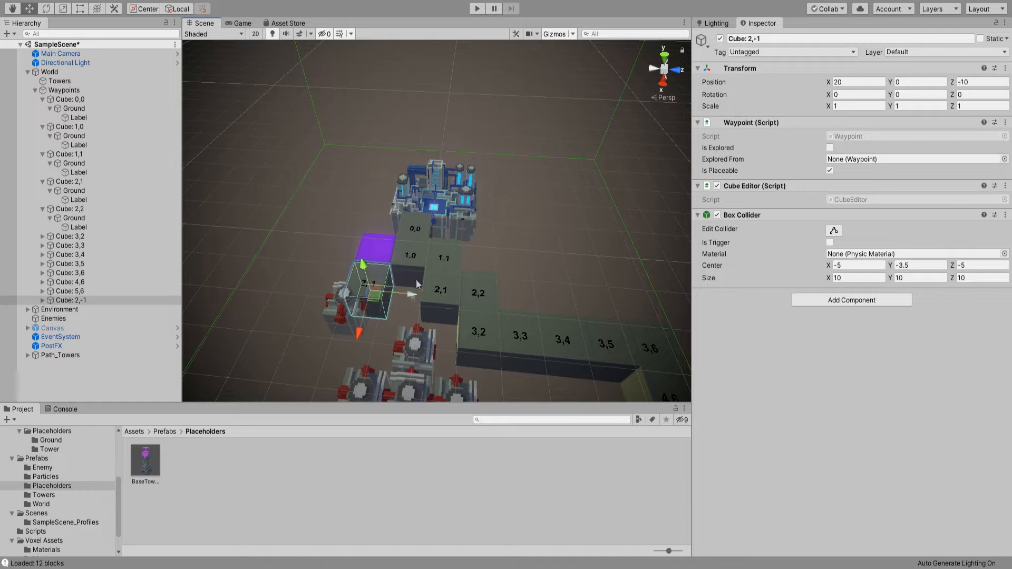
Playtest the scene and examine the placed custom tower in the Game and Scene views.
click(477, 9)
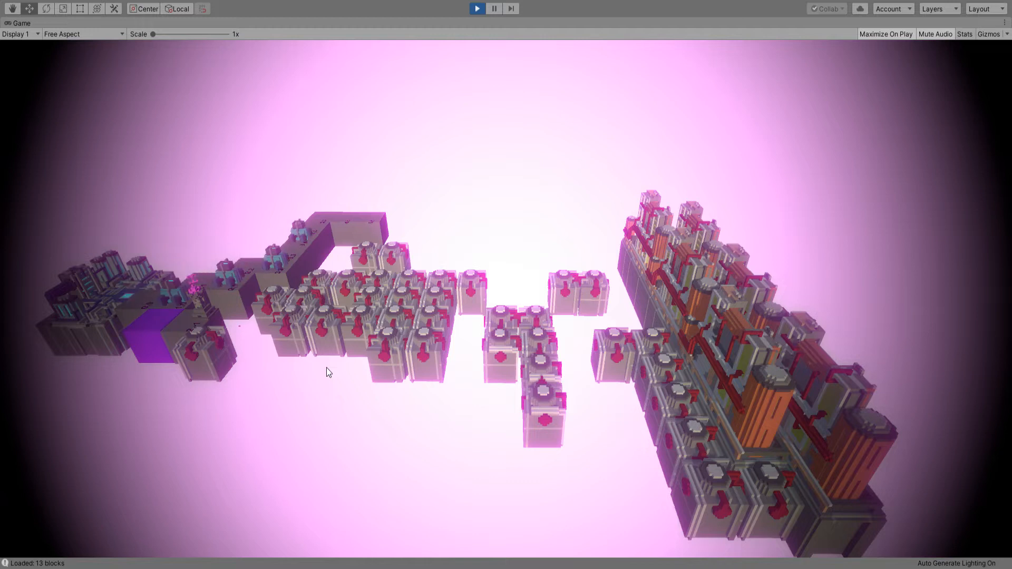
click(493, 9)
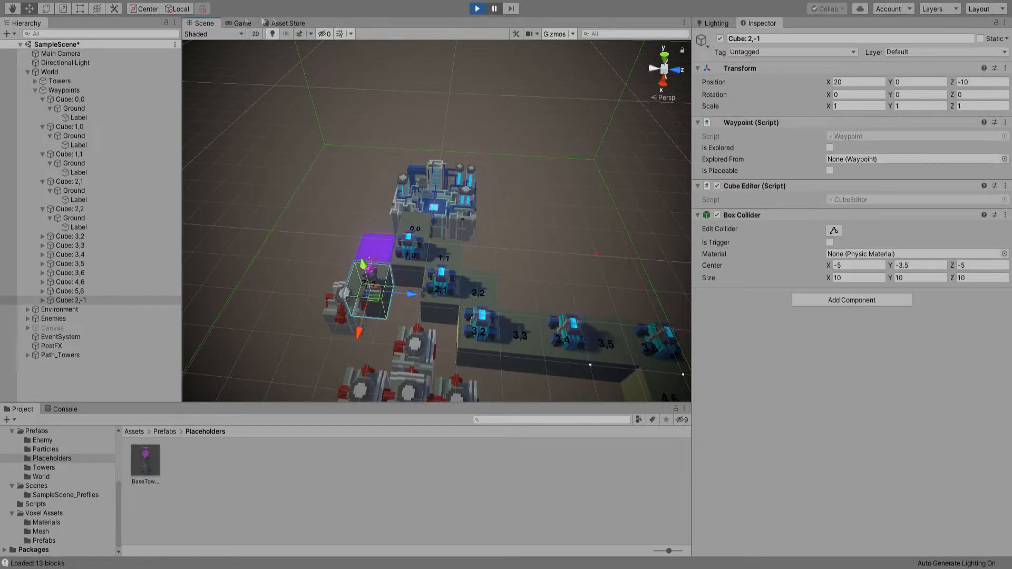
click(244, 23)
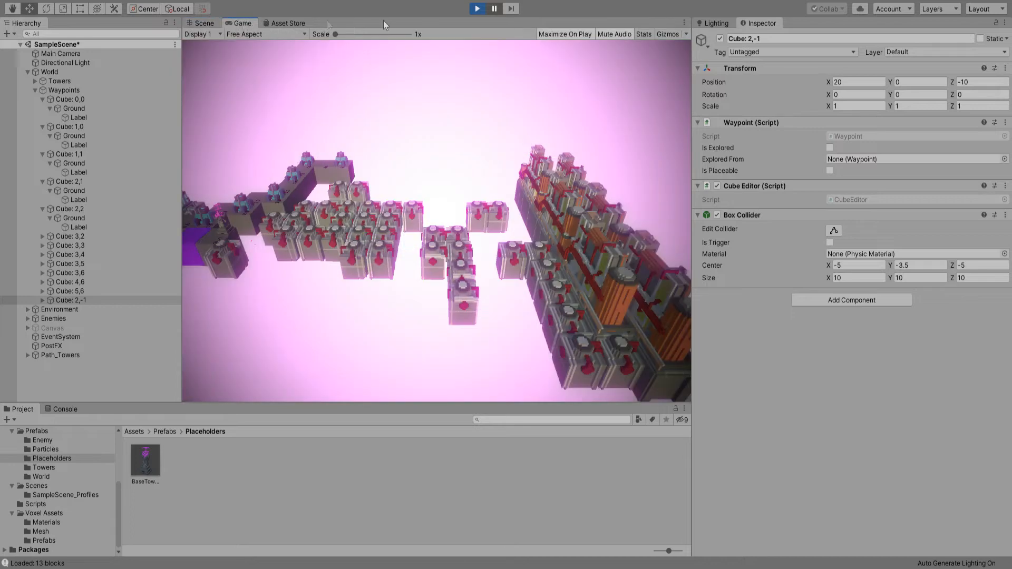
click(500, 11)
click(203, 23)
right_drag(483, 115, 375, 35)
key(w)
key(d)
right_drag(374, 35, 88, 47)
key(d)
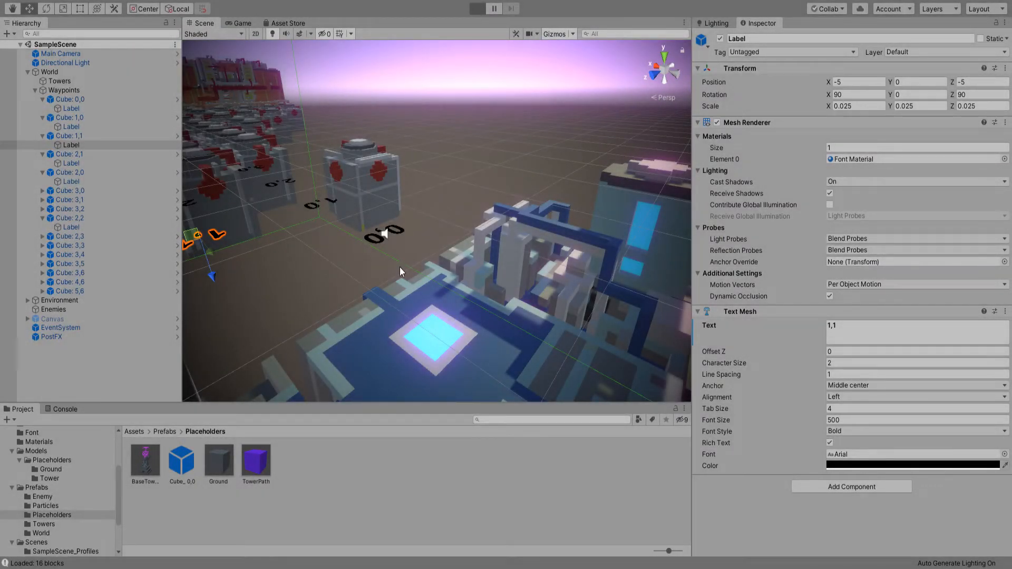
Playtest the scene to check the Ground and TowerPath tiles on the waypoint cubes.
key(ctrl+p)
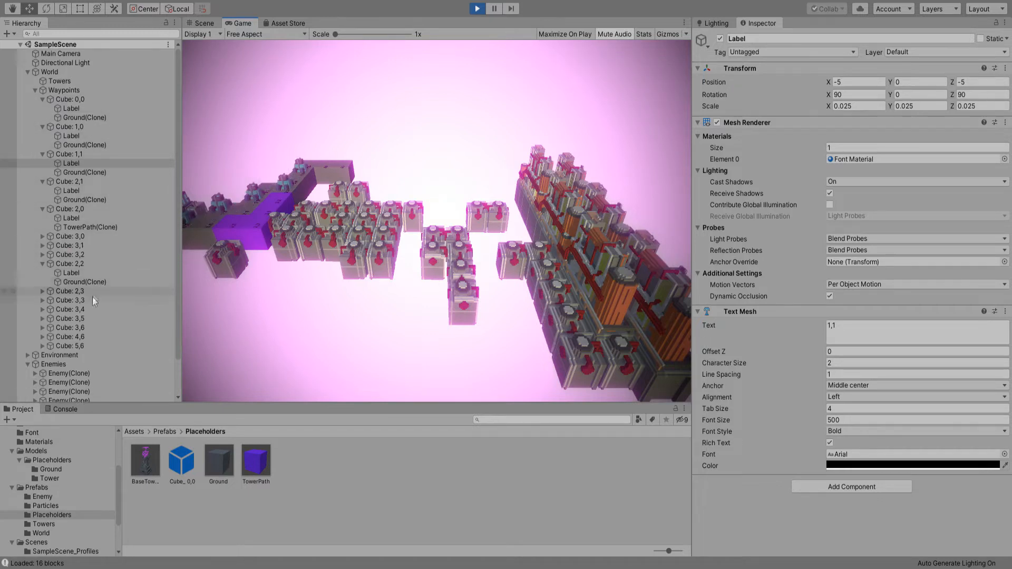
Inspect waypoint cubes 3,4, 3,2, 3,1 and 2,2 in the Scene view to check their placement settings and tiles, and stop the playtest.
click(91, 312)
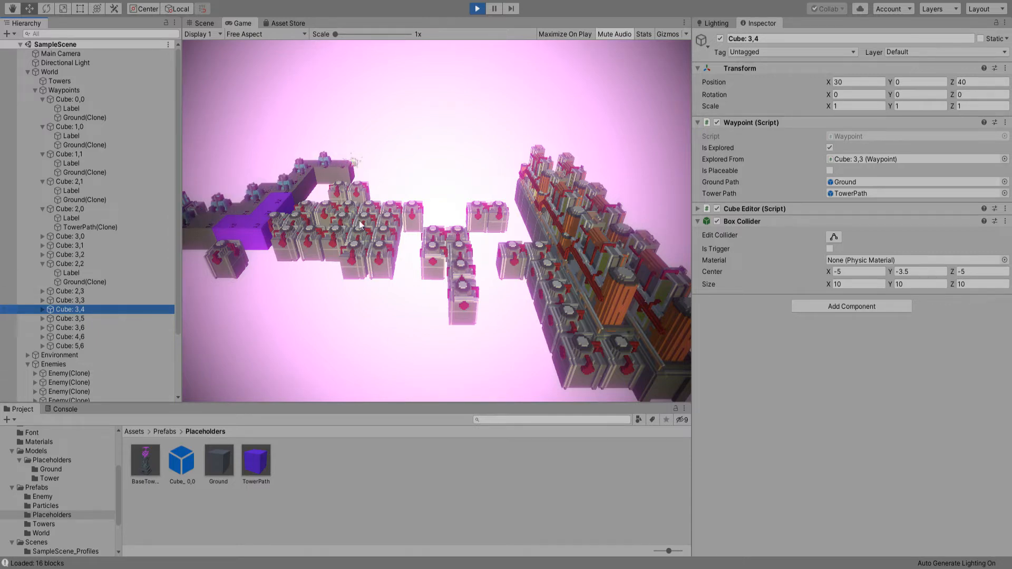
click(209, 25)
right_drag(463, 184, 816, 286)
key(w)
key(s)
click(489, 260)
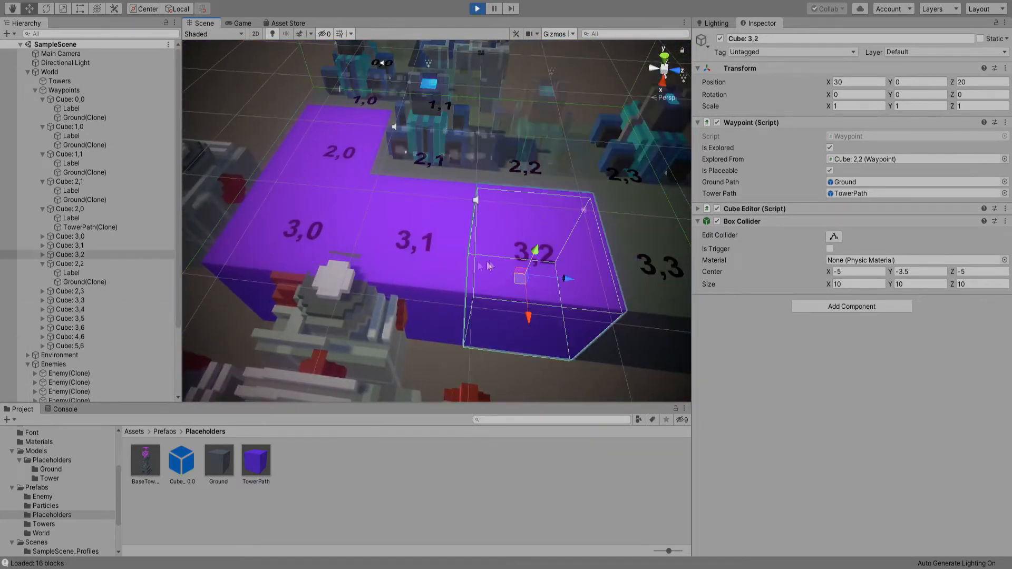
click(456, 258)
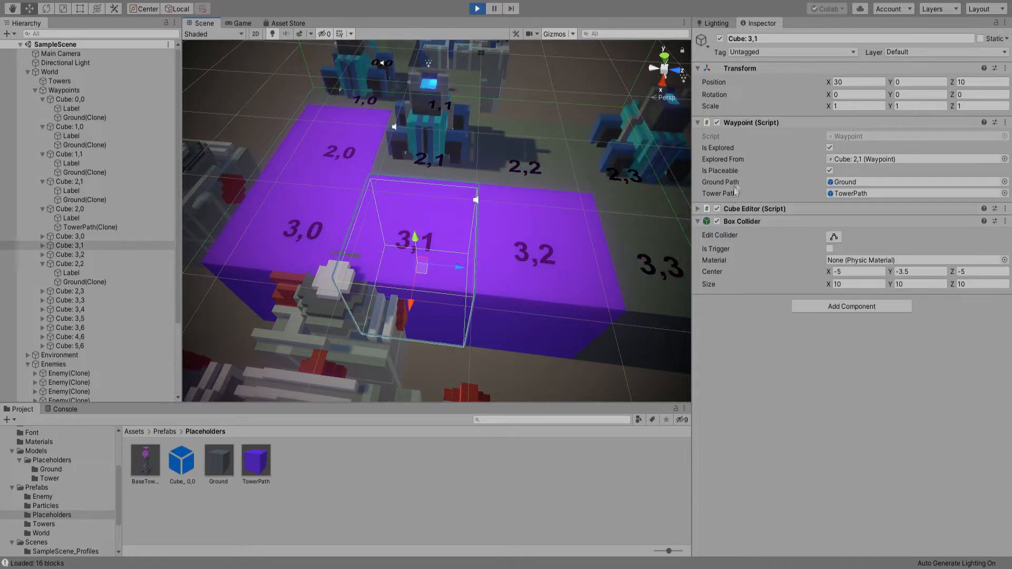
click(561, 178)
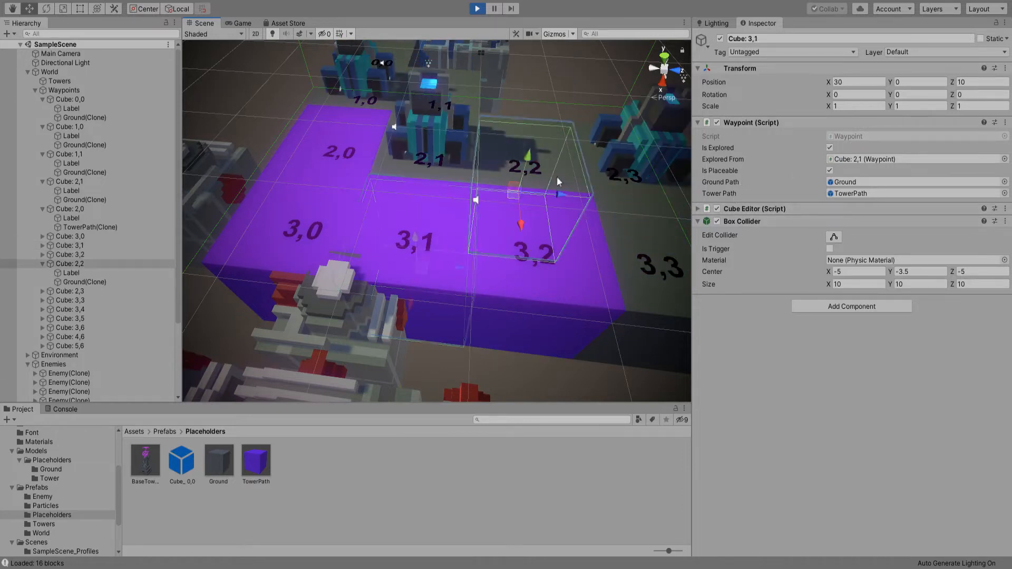
key(ctrl+p)
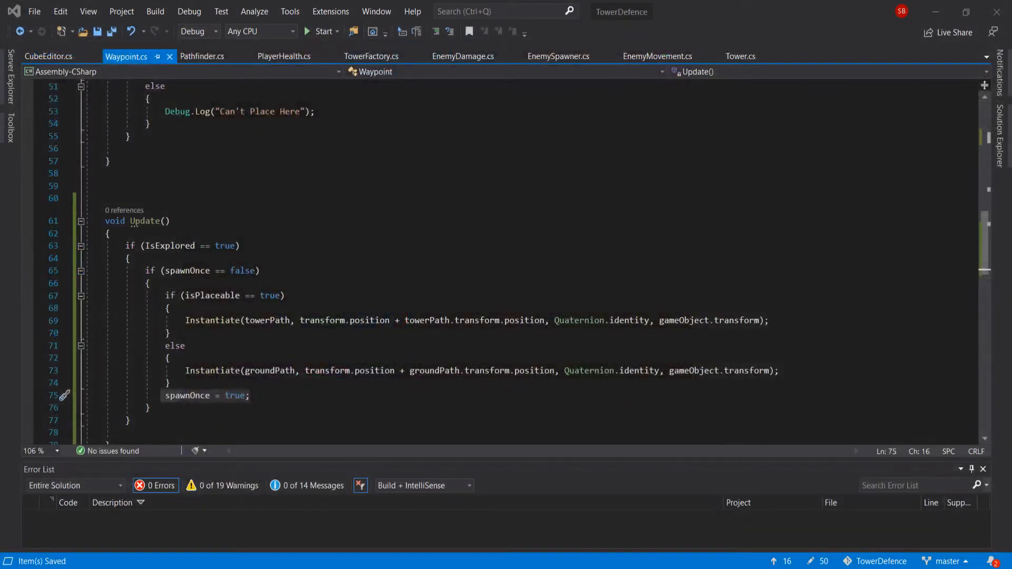
Review the tile-spawning conditions in the Waypoint script's Update method in Visual Studio, and open Unity's console during a playtest.
scroll(350, 333, up, 8)
scroll(350, 333, down, 12)
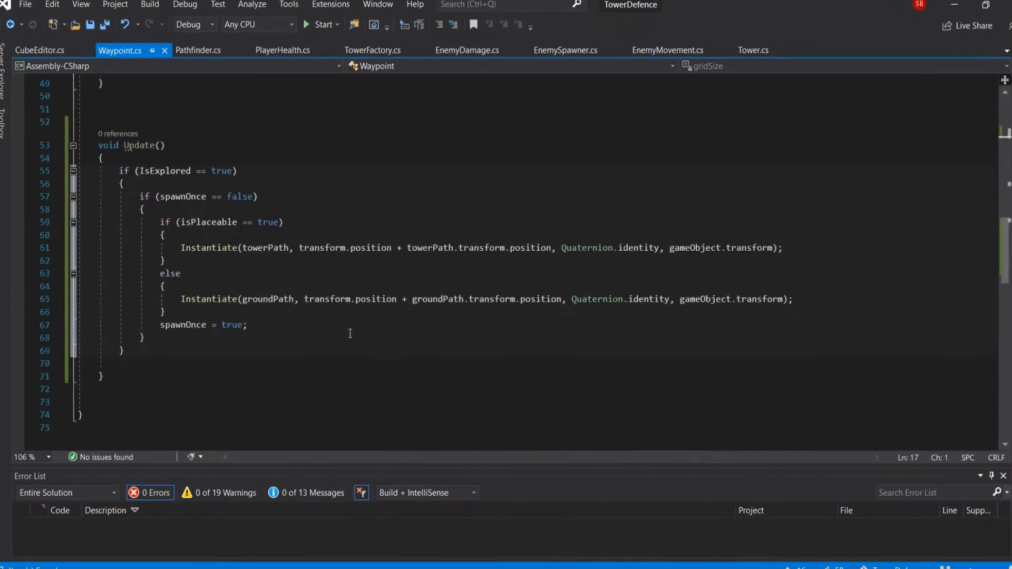
drag(124, 171, 203, 308)
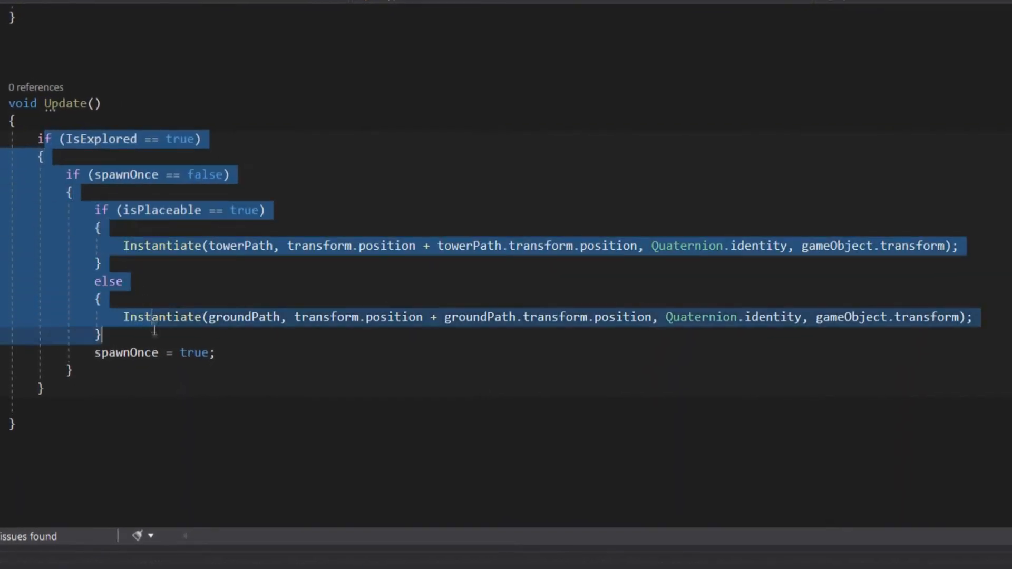
drag(155, 330, 165, 365)
click(166, 369)
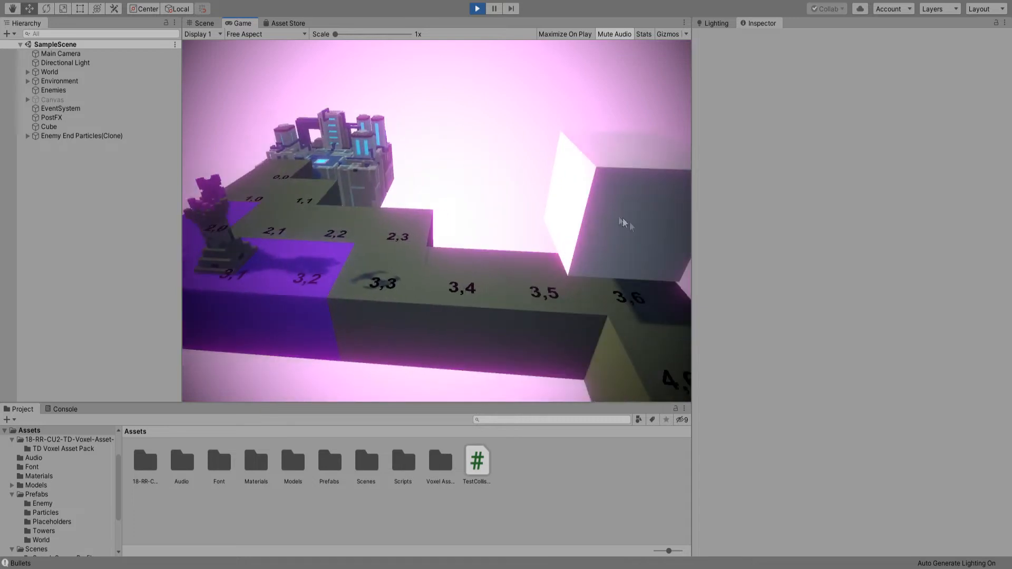
click(63, 409)
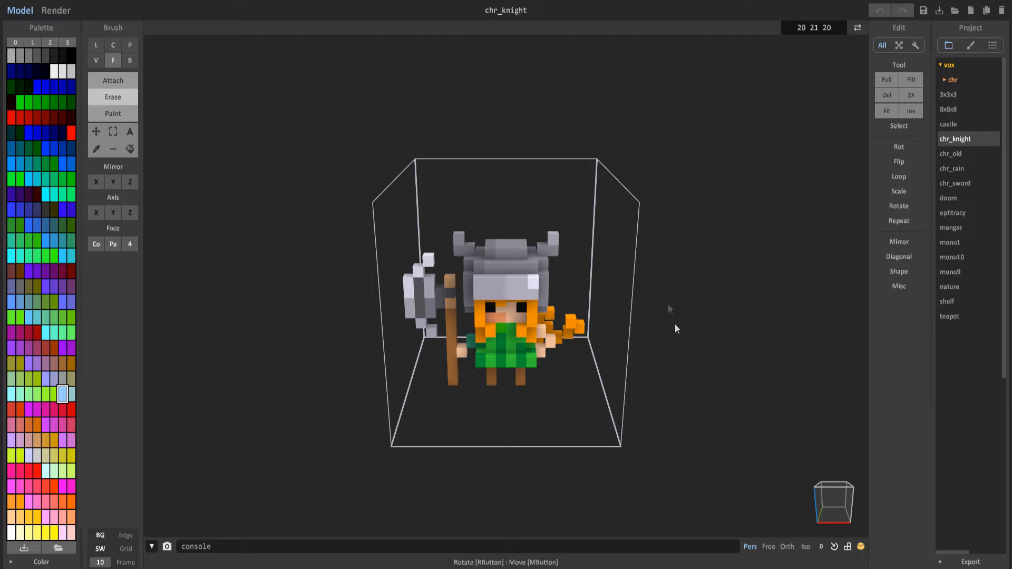
Switch to MagicaVoxel and examine the chr_knight and Goblin1 models from several angles.
right_drag(627, 378, 579, 331)
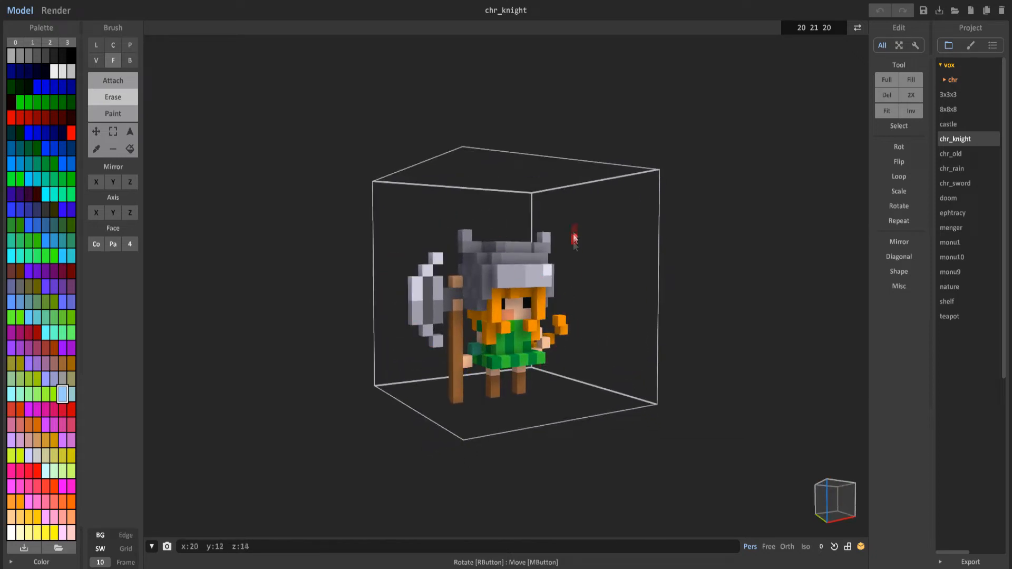
right_drag(559, 233, 499, 323)
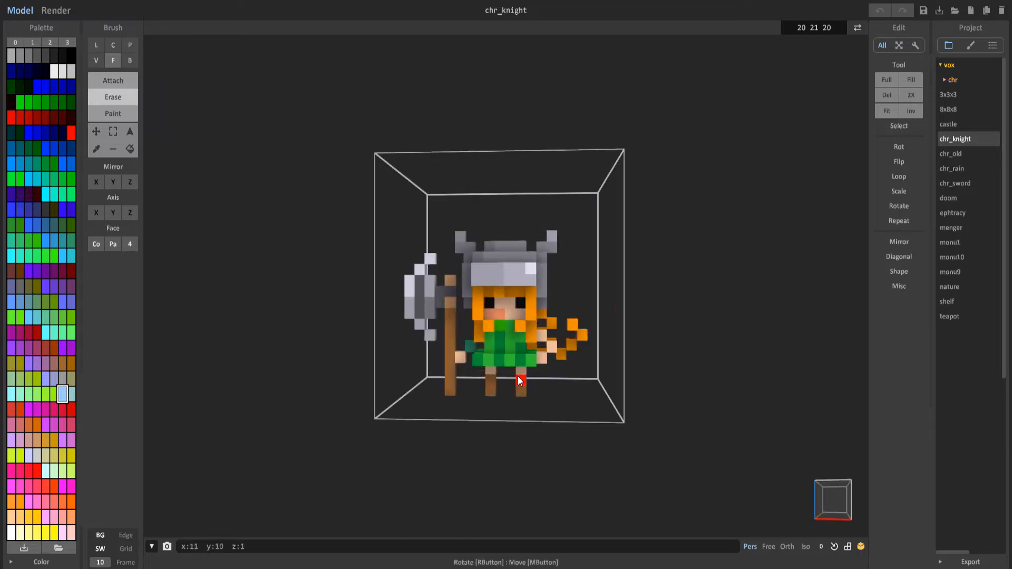
right_drag(532, 398, 601, 385)
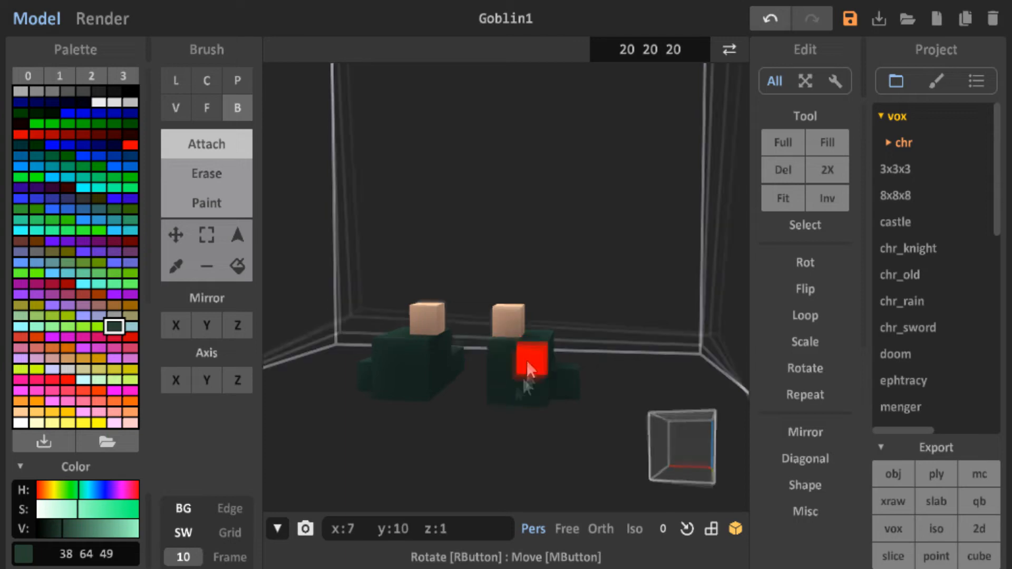
right_drag(529, 369, 507, 283)
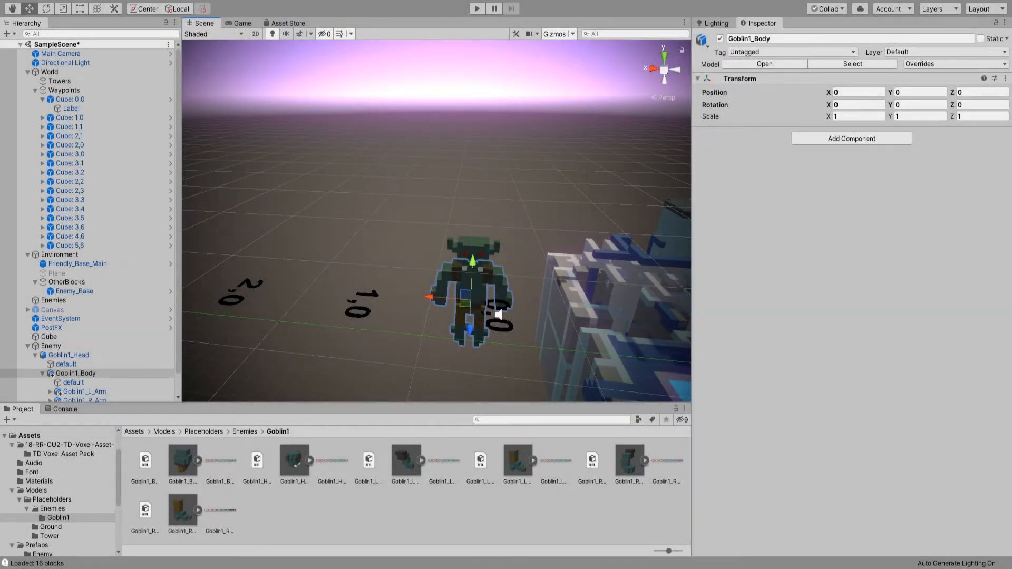
Try shifting Goblin1_L_Arm away from the goblin's body in the Unity scene, and undo the change.
right_drag(496, 287, 334, 277)
double_click(99, 352)
click(79, 371)
key(d)
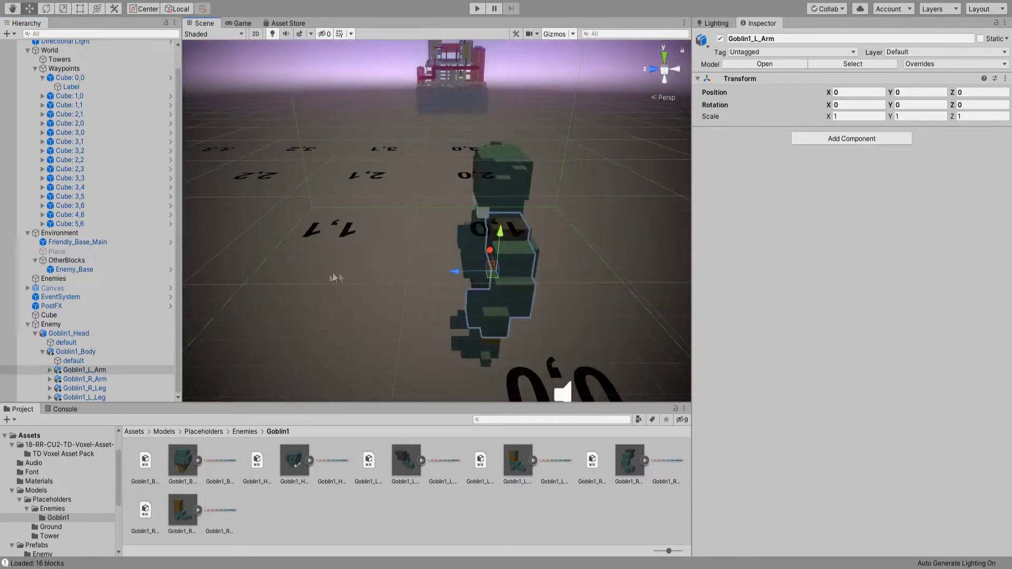
drag(494, 240, 592, 255)
key(ctrl+z)
Examine the assembled goblin model from the front, back and sides in the Scene view.
key(a)
right_drag(588, 255, 643, 241)
click(594, 249)
key(a)
key(d)
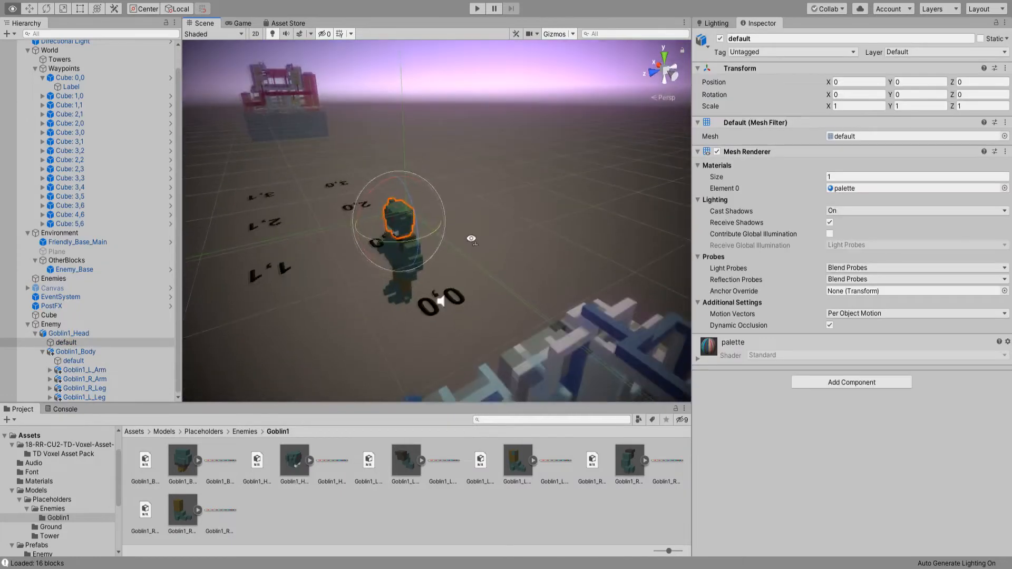
key(w)
right_drag(472, 239, 484, 247)
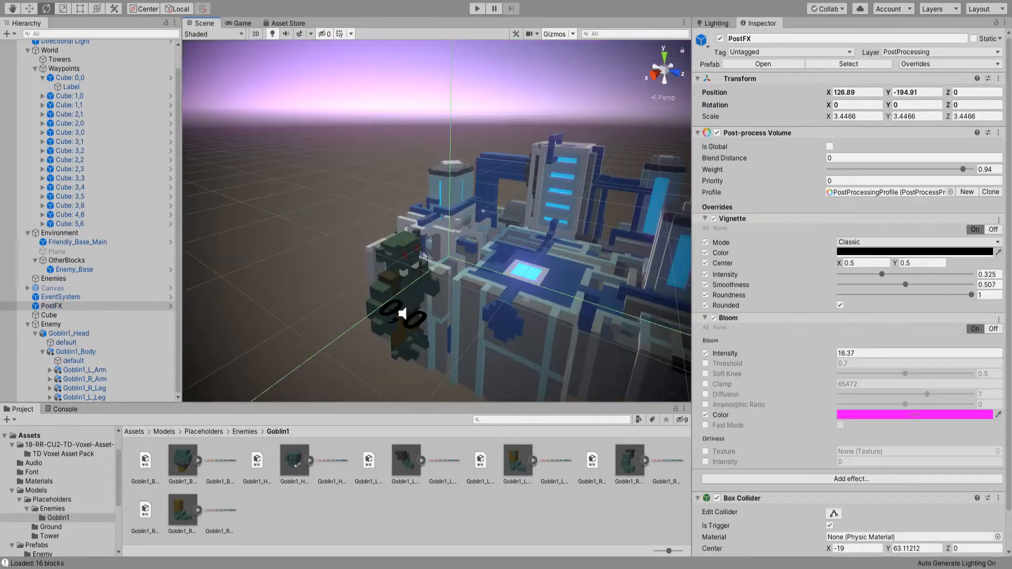
right_drag(431, 269, 401, 246)
key(s)
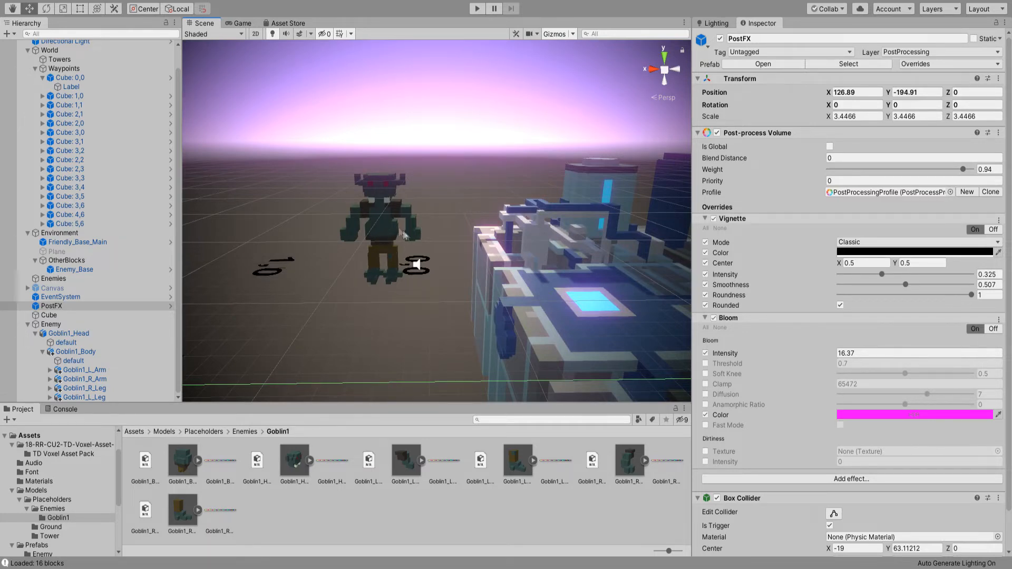
mouse_move(404, 235)
right_down()
mouse_move(413, 226)
mouse_move(411, 235)
mouse_move(274, 222)
mouse_move(276, 231)
right_up()
key(w)
key(s)
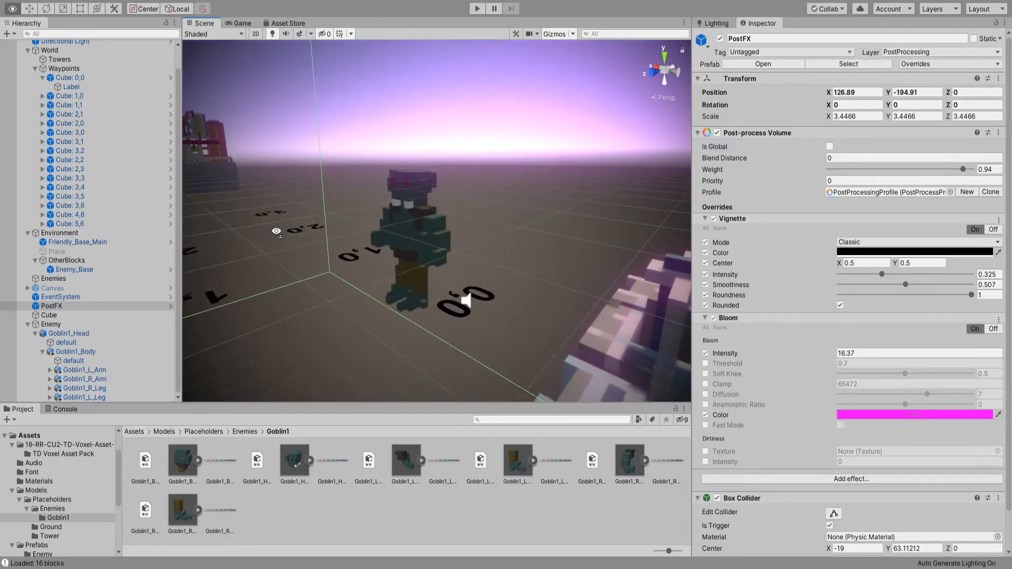
Select the goblin's Enemy parent object and check the whole model from another side.
click(435, 248)
click(108, 327)
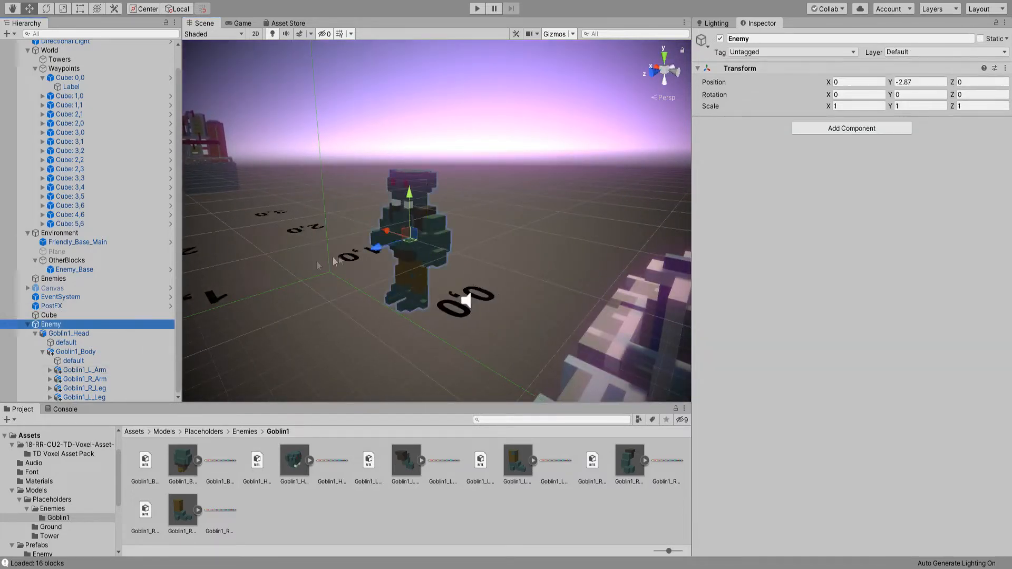
key(a)
right_drag(337, 247, 448, 257)
right_drag(448, 257, 457, 265)
key(e)
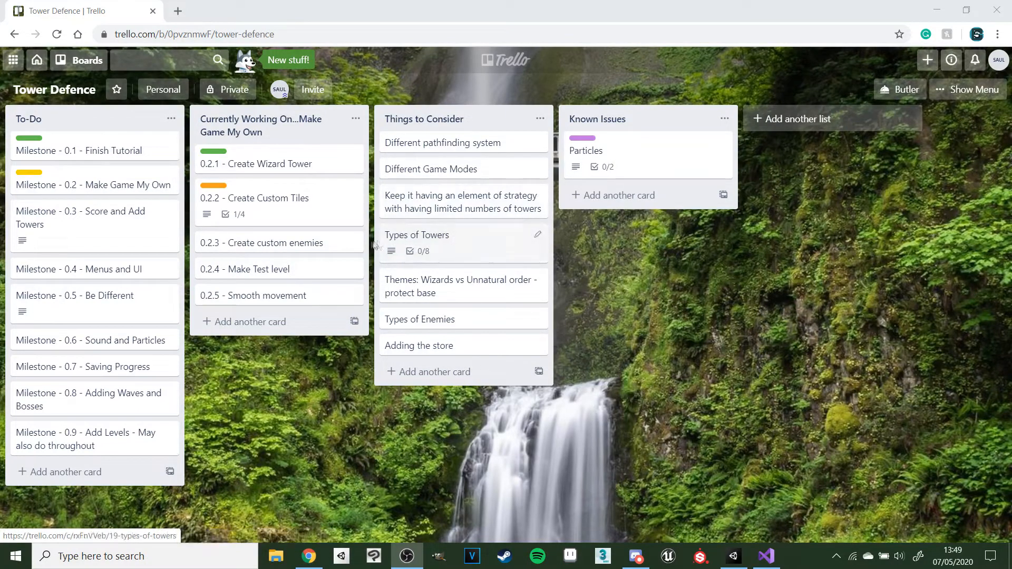
Switch to the Tower Defence board in Trello and add a colour label to the card "0.2.3 - Create custom enemies".
click(318, 242)
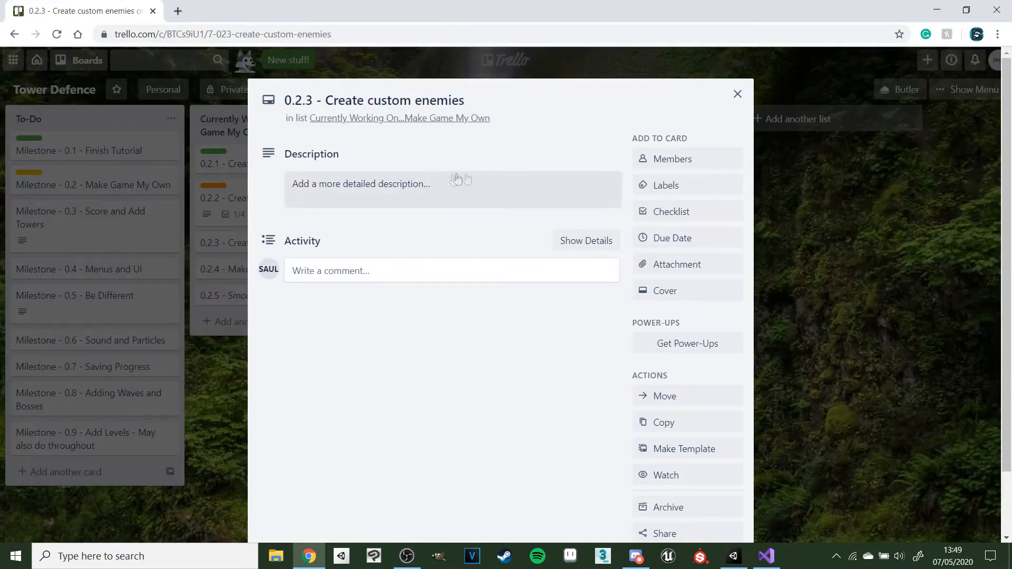
click(671, 190)
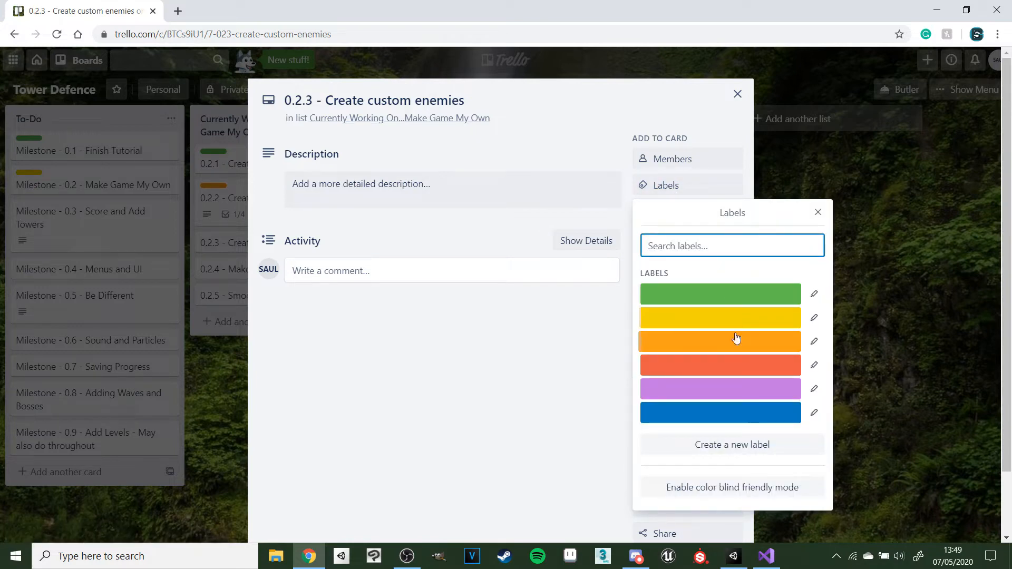
click(728, 306)
key(Escape)
key(Escape)
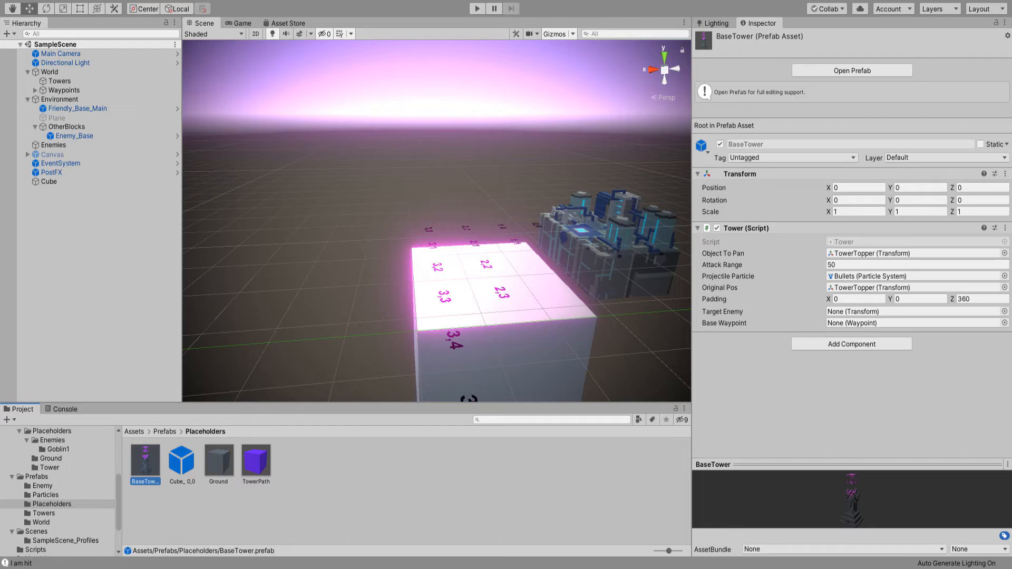
Create an empty object named Enemy1 in Unity's SampleScene and reset its transform to the origin.
click(58, 449)
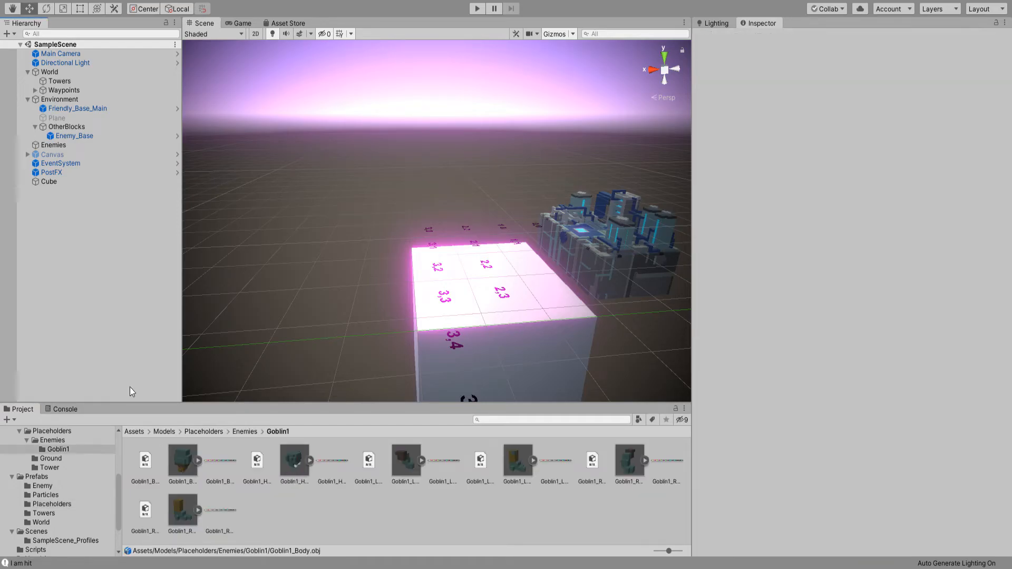
key(ctrl+shift+n)
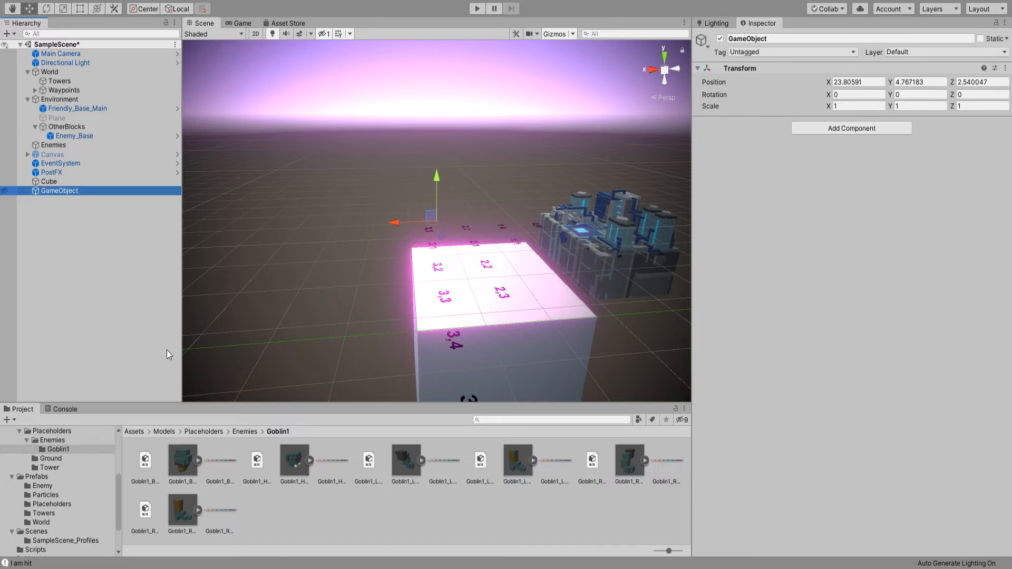
click(58, 190)
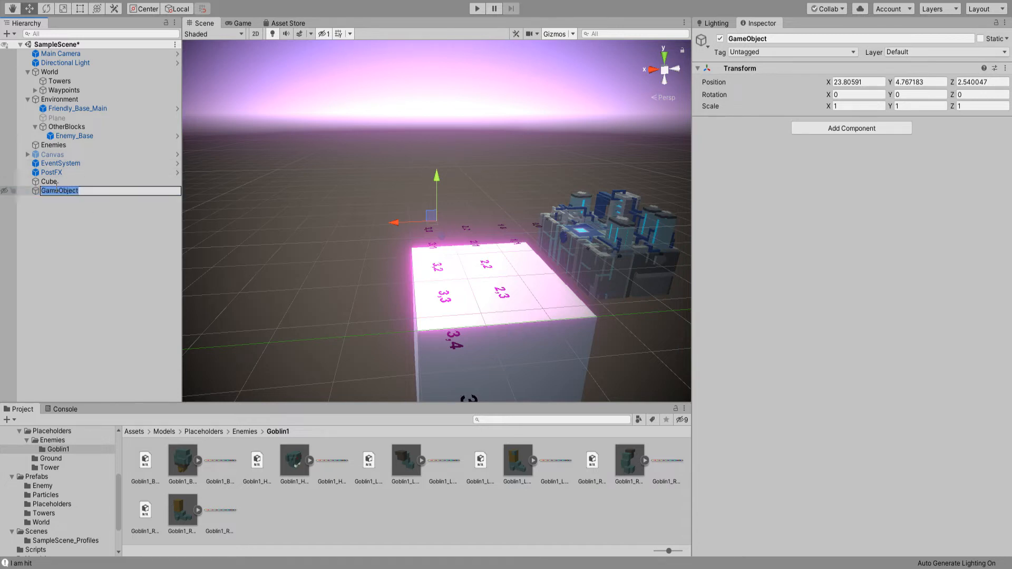
text(gOBLI)
key(BackSpace)
key(BackSpace)
key(BackSpace)
key(BackSpace)
key(BackSpace)
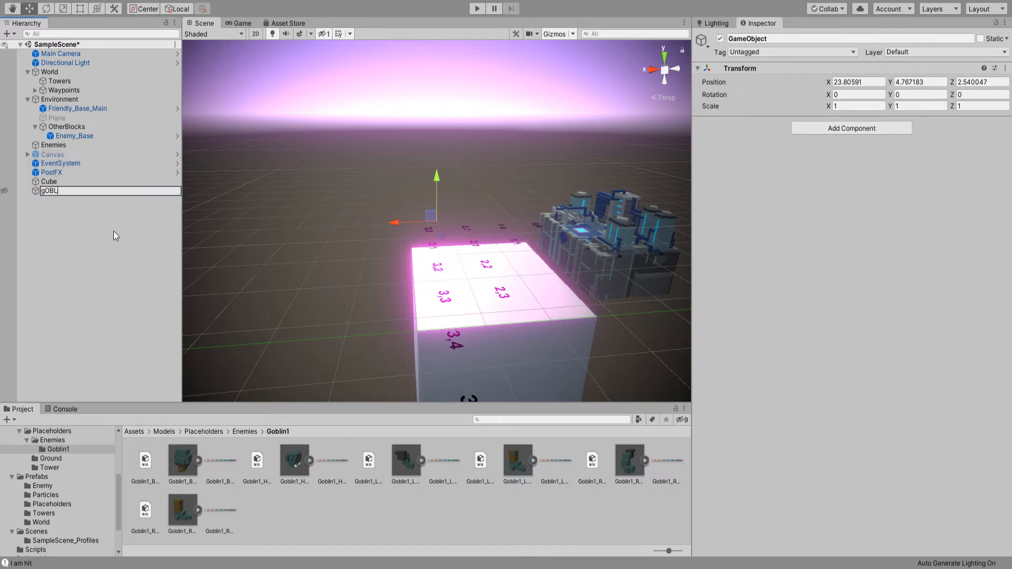
text(Enemy1)
key(Return)
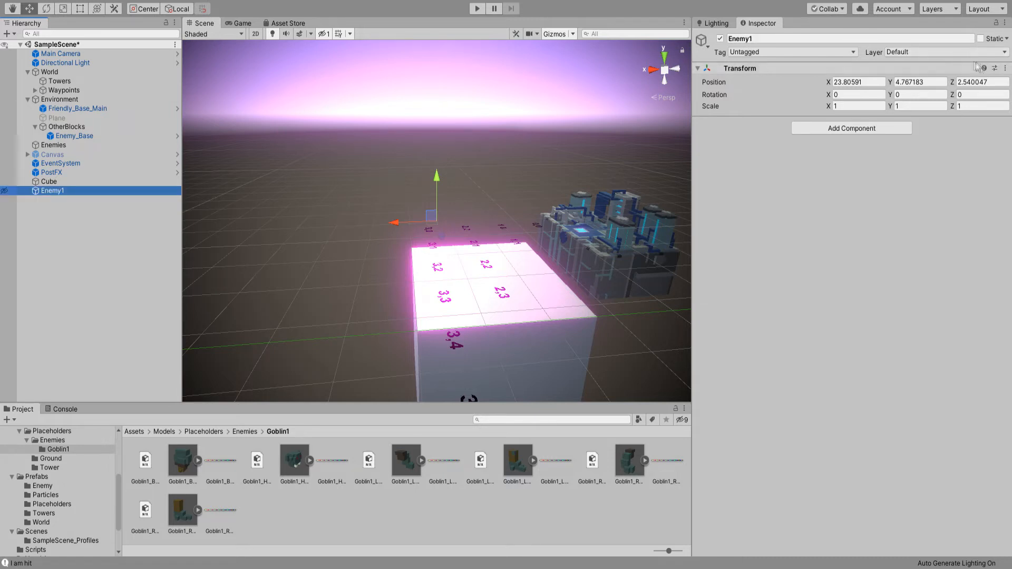
click(1005, 68)
click(985, 80)
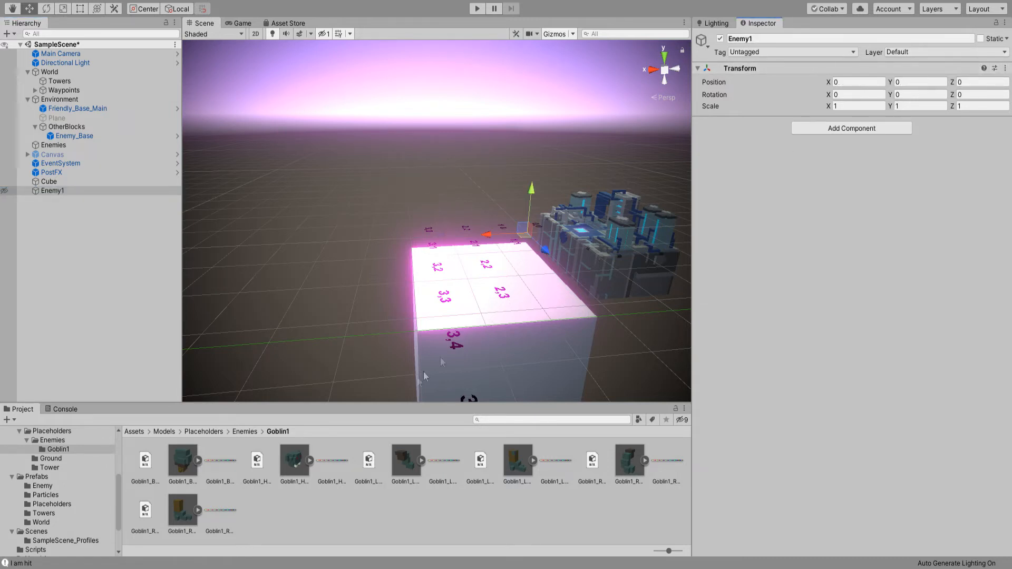
Add the six Goblin1 models (body, head, both arms and both legs) from the Goblin1 folder as children of Enemy1.
click(179, 469)
ctrl+click(181, 510)
ctrl+click(285, 475)
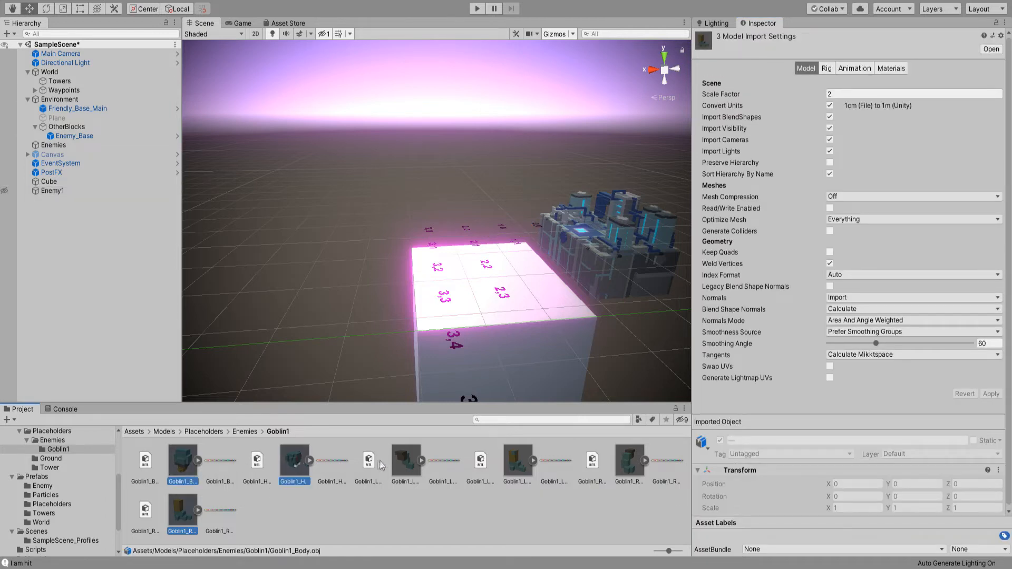
ctrl+click(411, 464)
ctrl+click(628, 457)
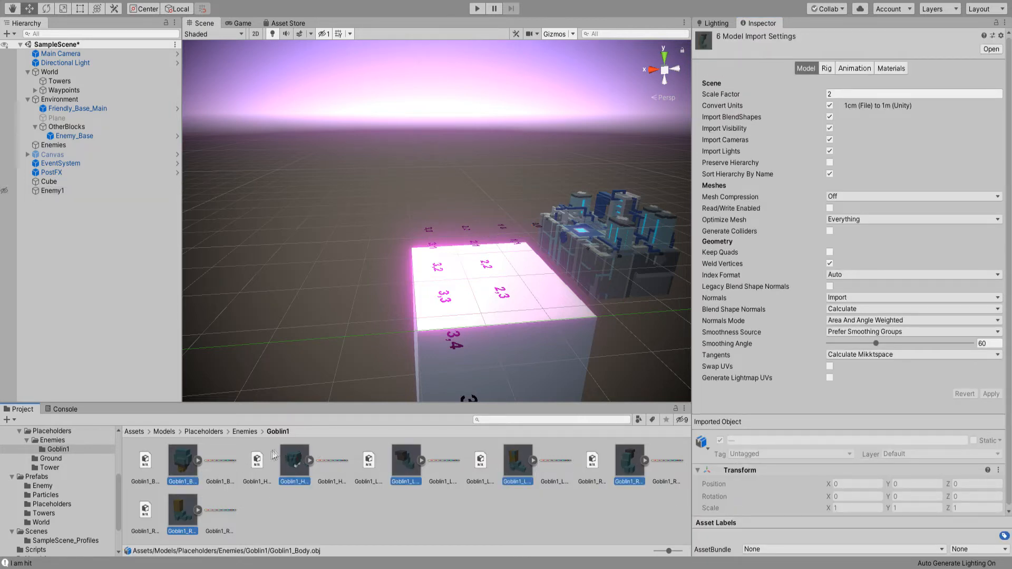
drag(187, 472, 69, 192)
key(f)
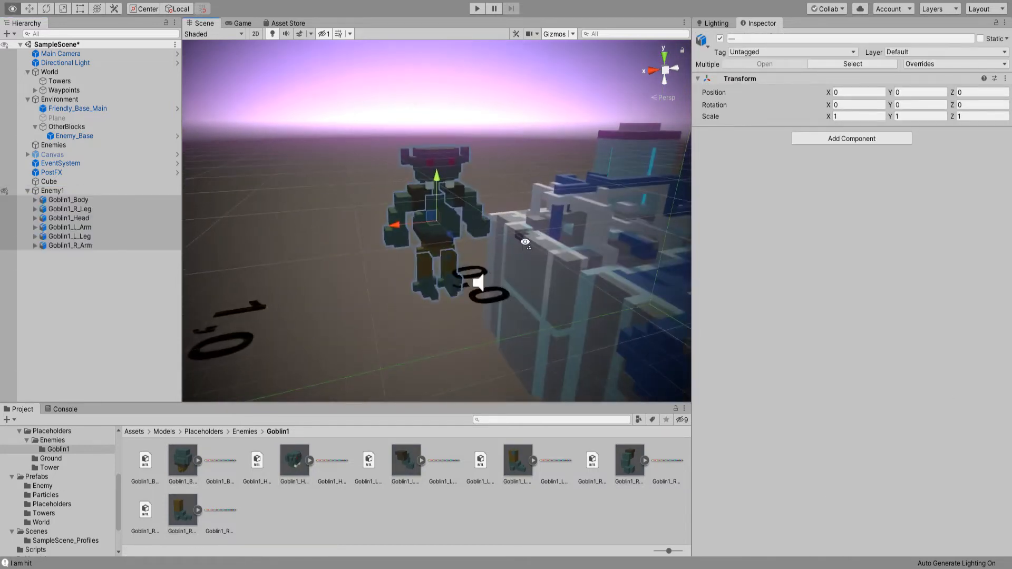
Examine the goblin parts under Enemy1 from the side, up close and from the front.
key(w)
right_drag(515, 240, 361, 230)
key(d)
key(w)
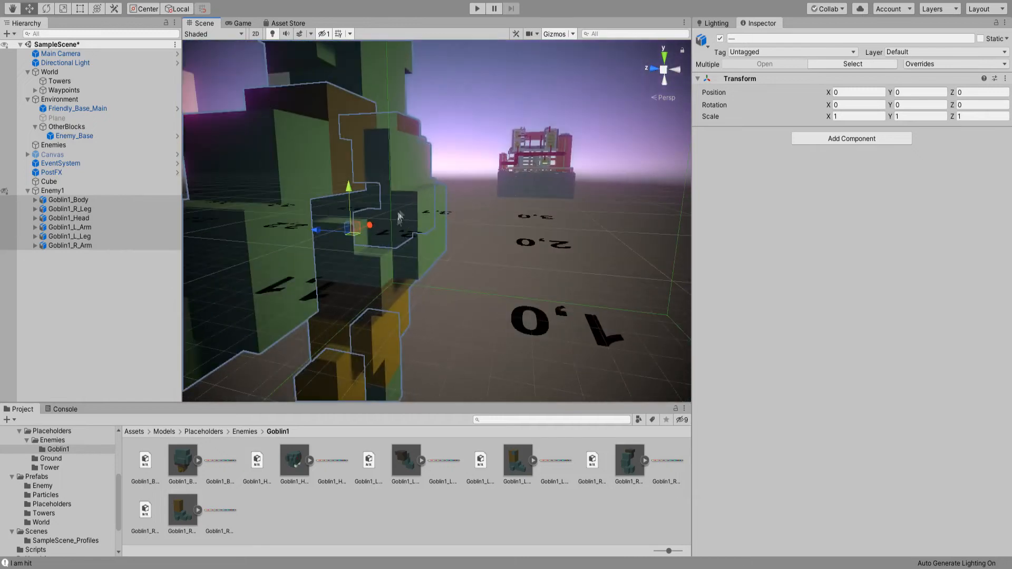
right_drag(431, 219, 527, 188)
key(s)
key(a)
key(s)
key(w)
key(d)
key(s)
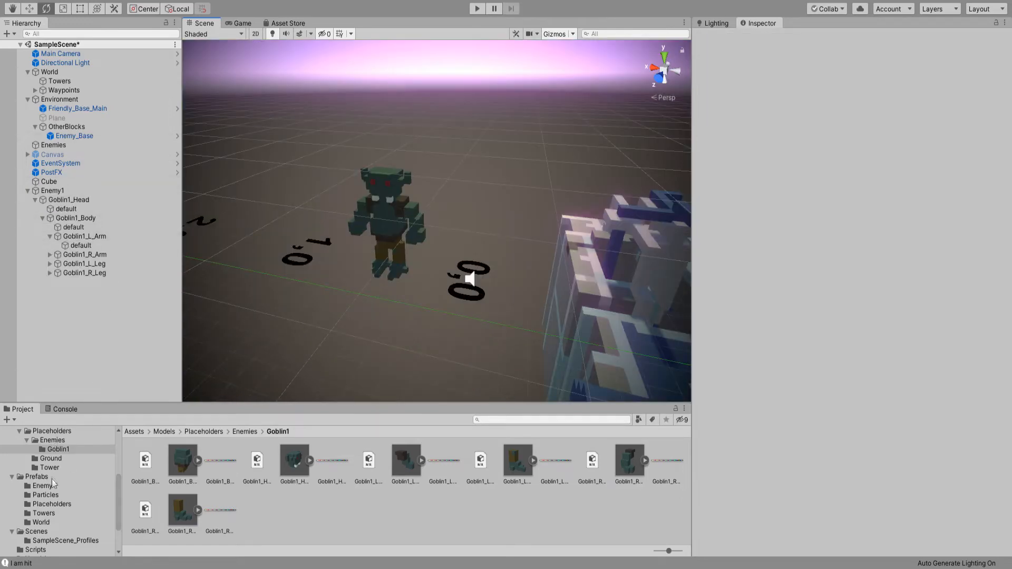
Place the existing Enemy prefab from Prefabs/Enemy into the scene as a separate root object.
click(43, 485)
drag(145, 461, 106, 364)
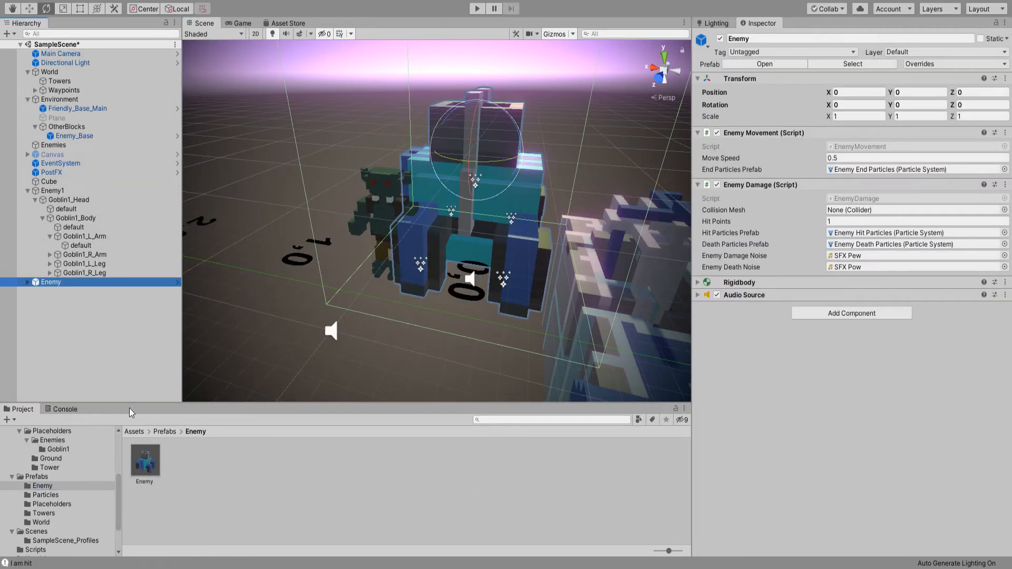
Add the Enemy Movement script to Enemy1 and set its Move Speed to 0.5.
key(a)
right_drag(358, 207, 481, 184)
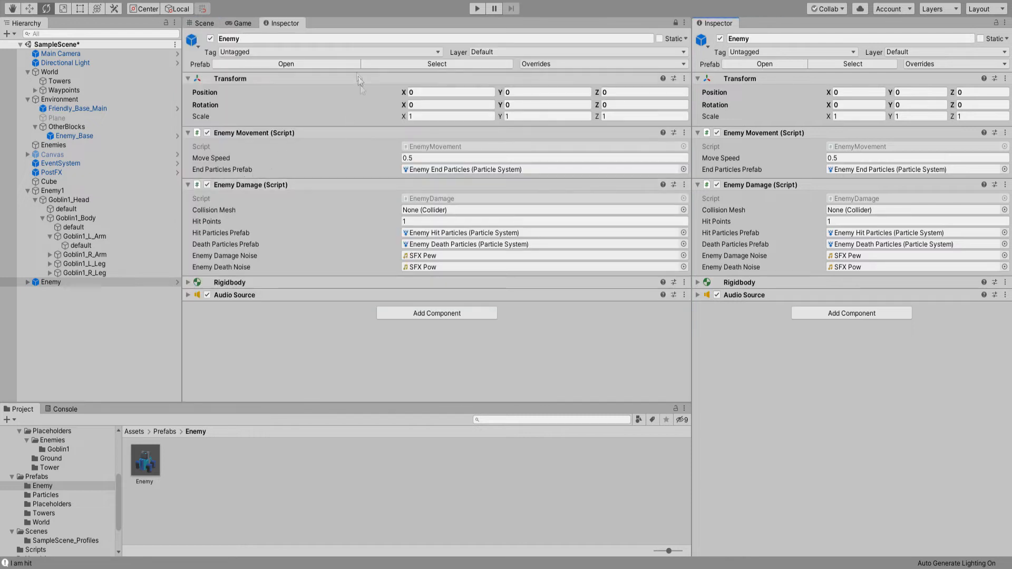
click(52, 191)
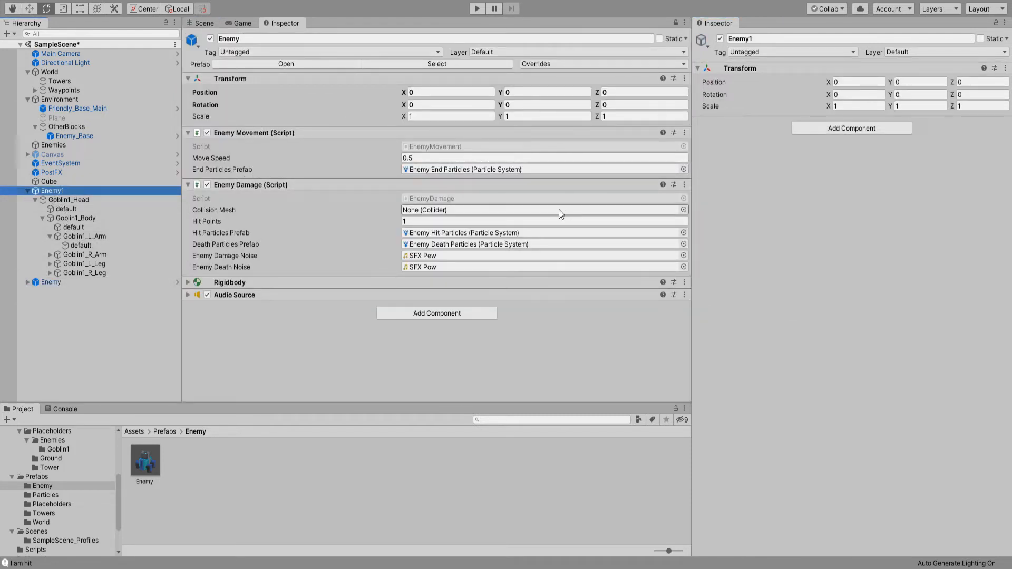
click(811, 129)
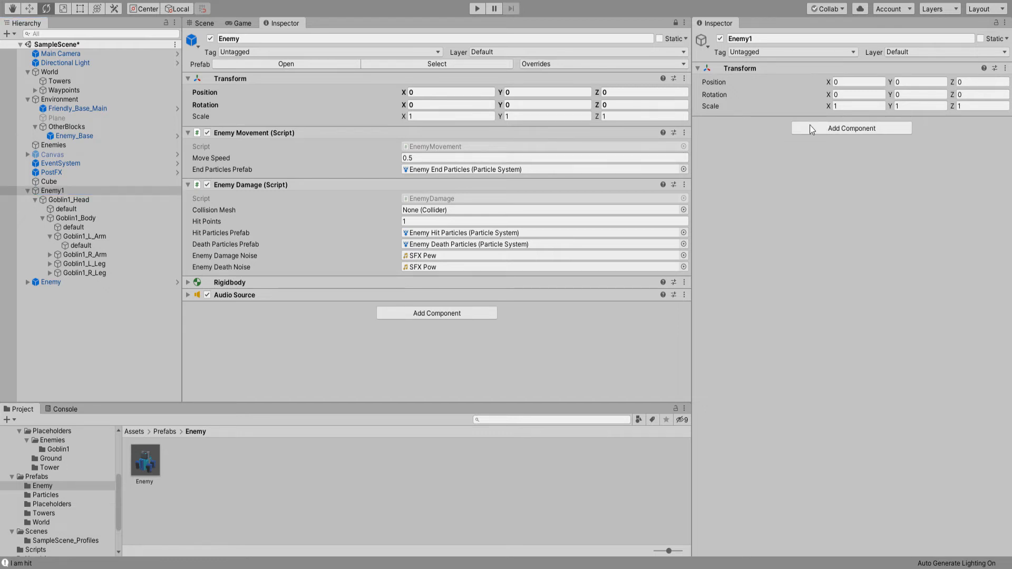
key(Return)
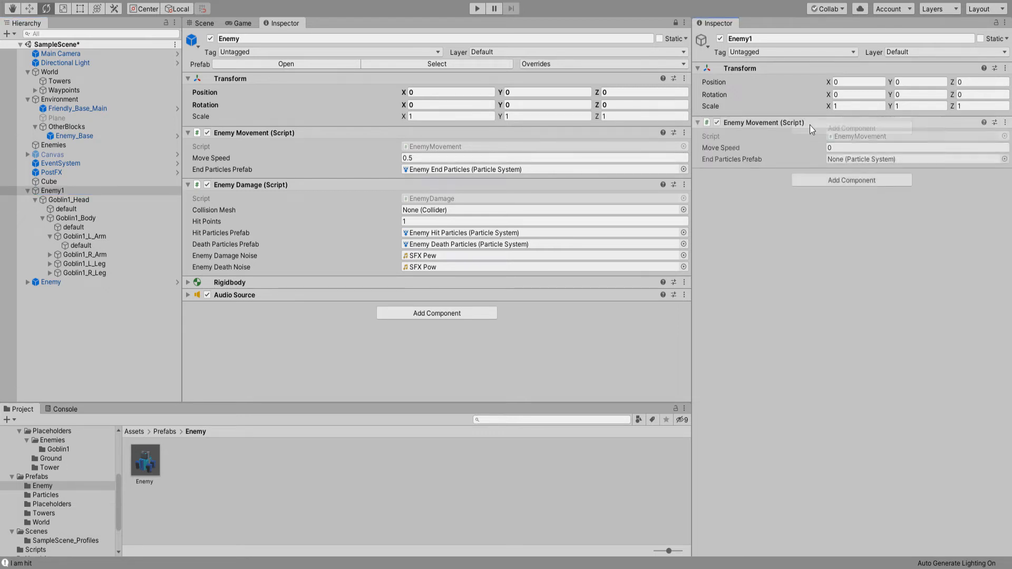
click(833, 149)
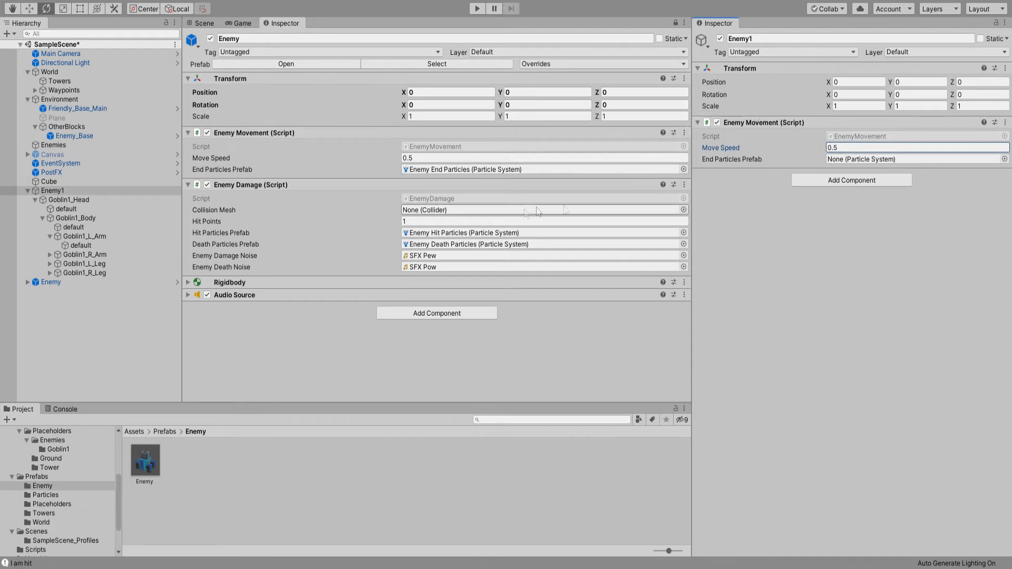
key(Return)
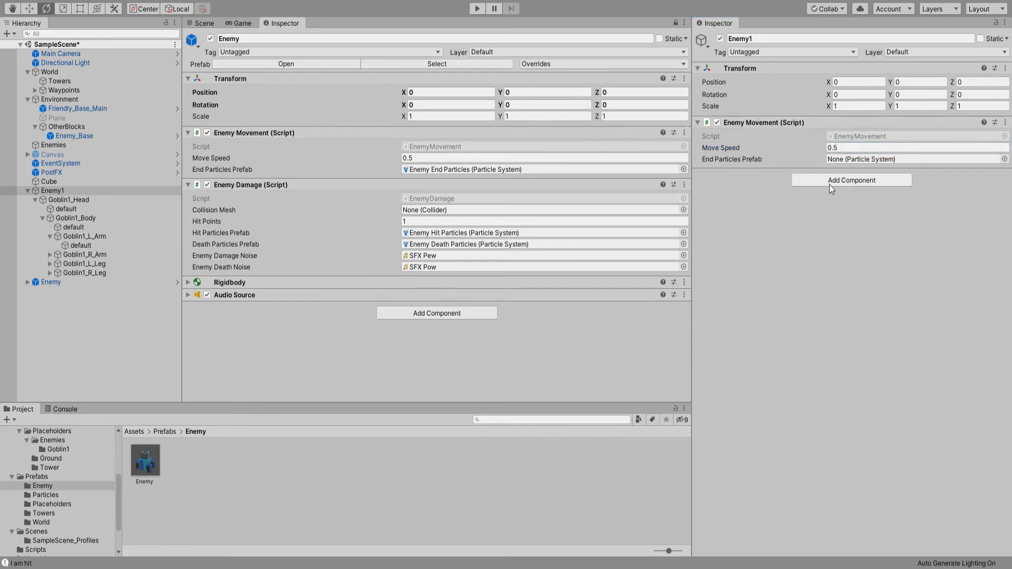
Add the Enemy Damage script to Enemy1 and set its Hit Points to 5.
key(Return)
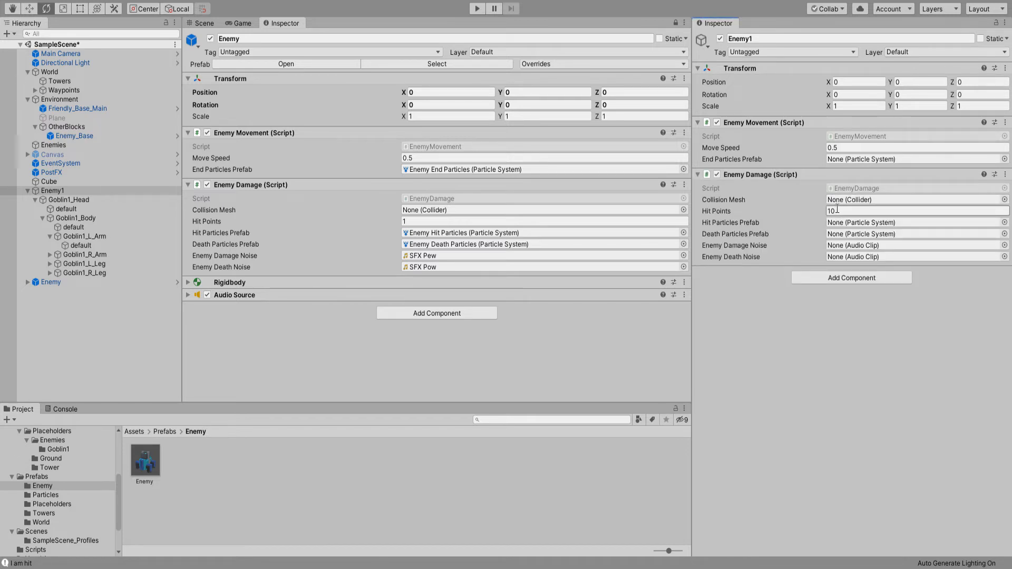
click(837, 210)
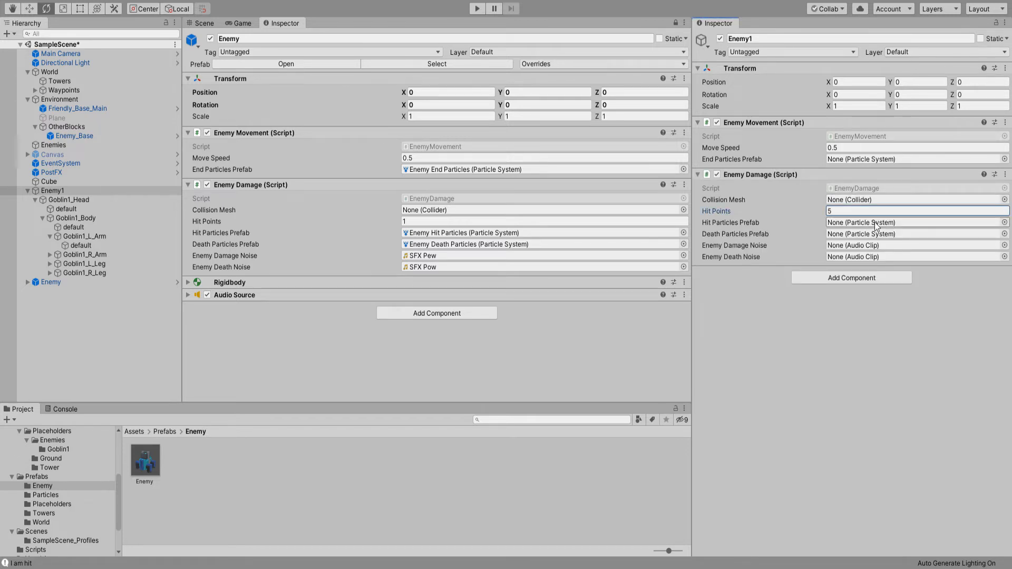
text(5)
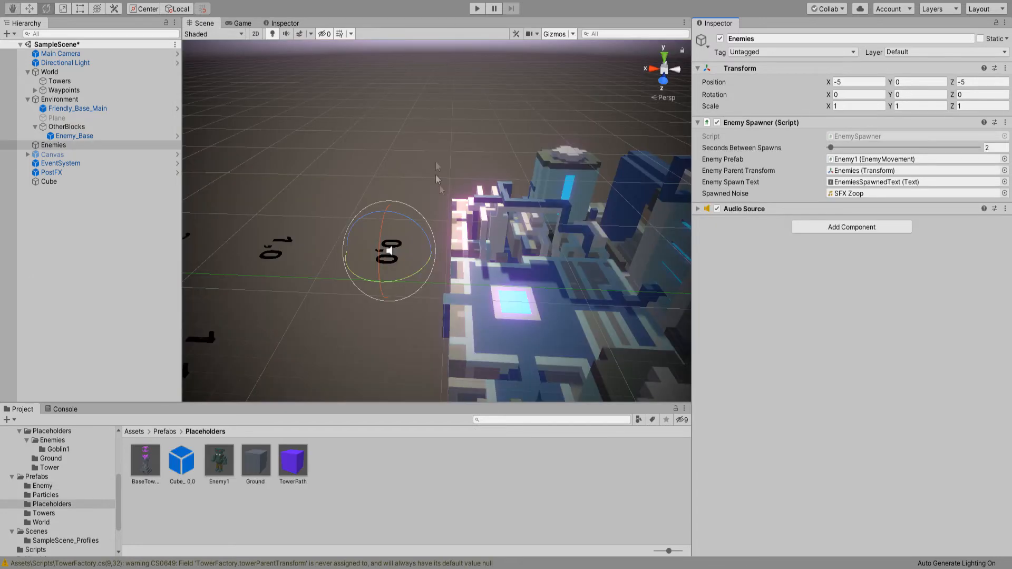
Open the Enemy1 prefab from Prefabs/Placeholders and examine the Box Collider on Goblin1_Head around the goblin model.
alt+drag(440, 176, 477, 185)
double_click(218, 461)
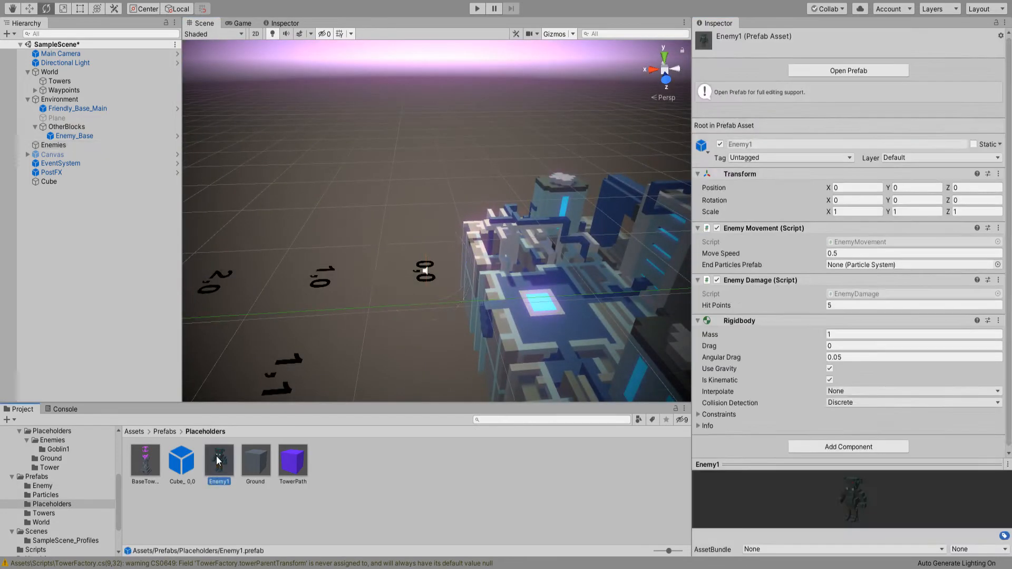
click(123, 65)
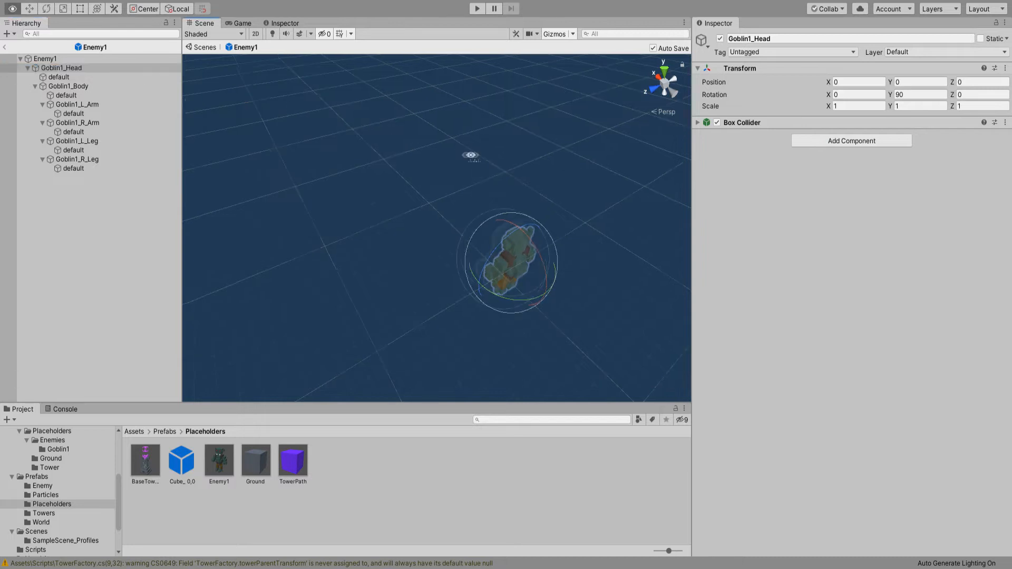
alt+drag(469, 156, 485, 158)
click(699, 123)
right_drag(600, 206, 468, 202)
key(d)
key(w)
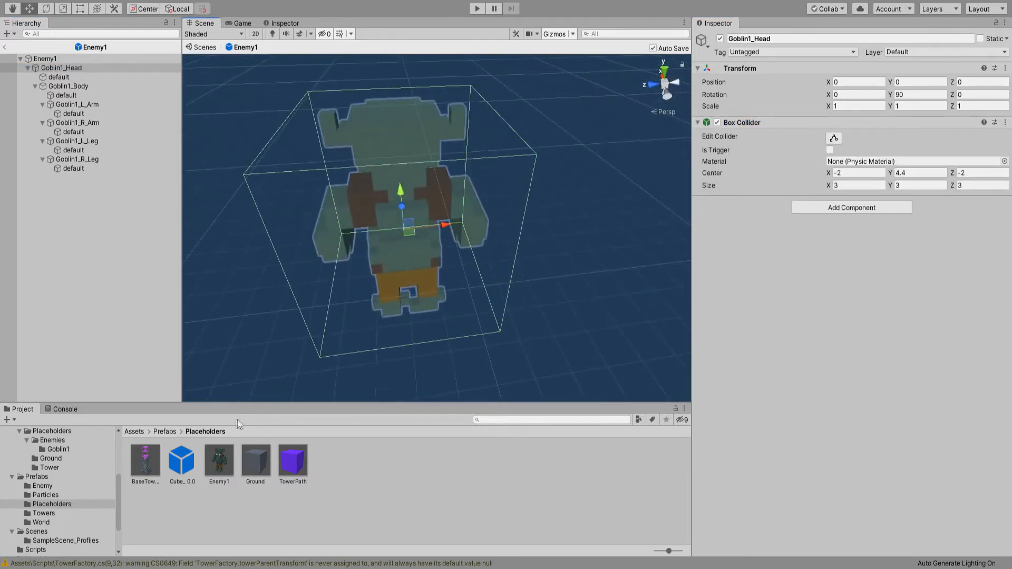
right_drag(215, 255, 213, 258)
key(s)
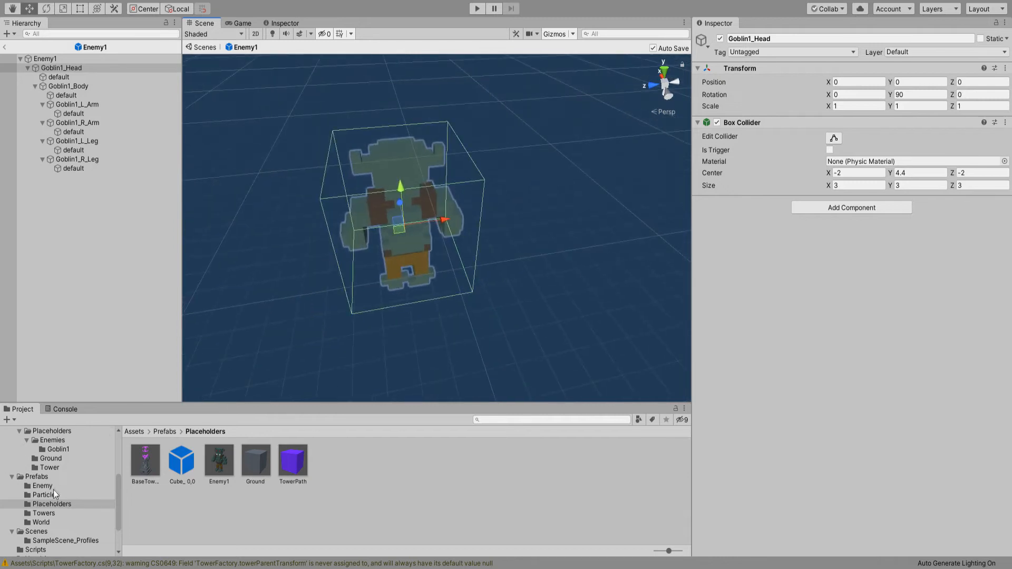
click(53, 489)
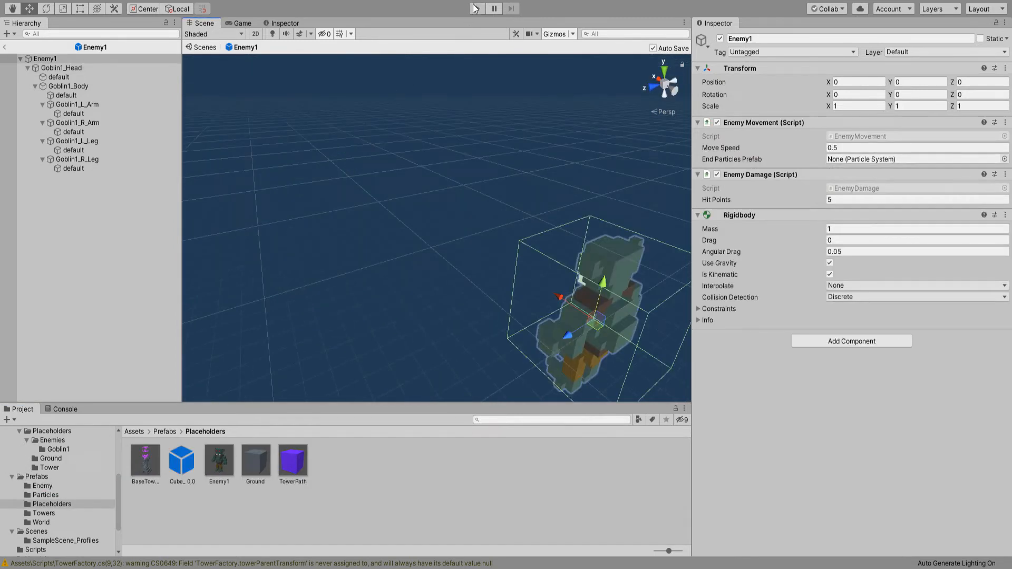
Playtest the scene and inspect the Enemy1 clones spawning beside the enemy base.
click(477, 8)
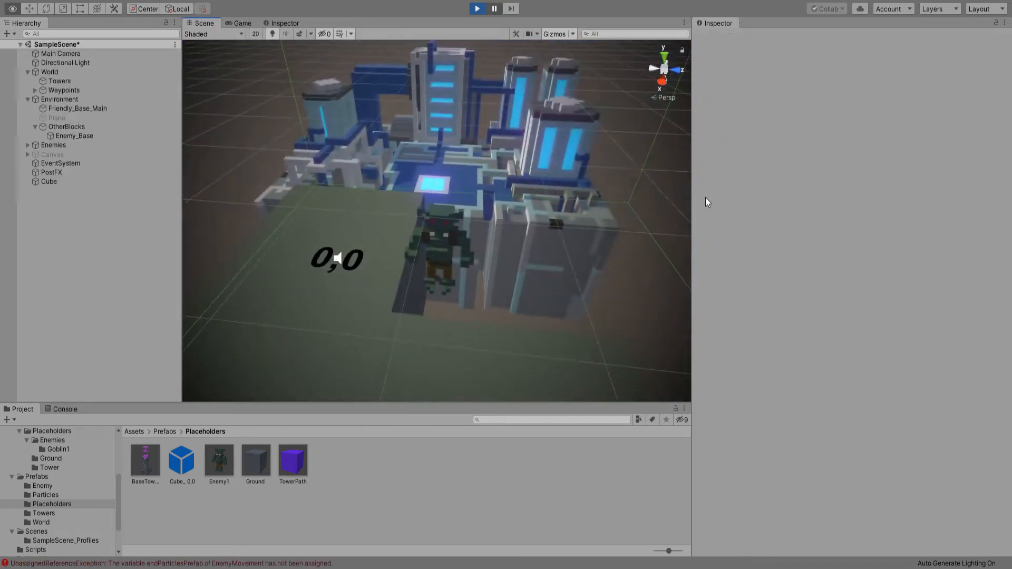
click(583, 198)
key(f)
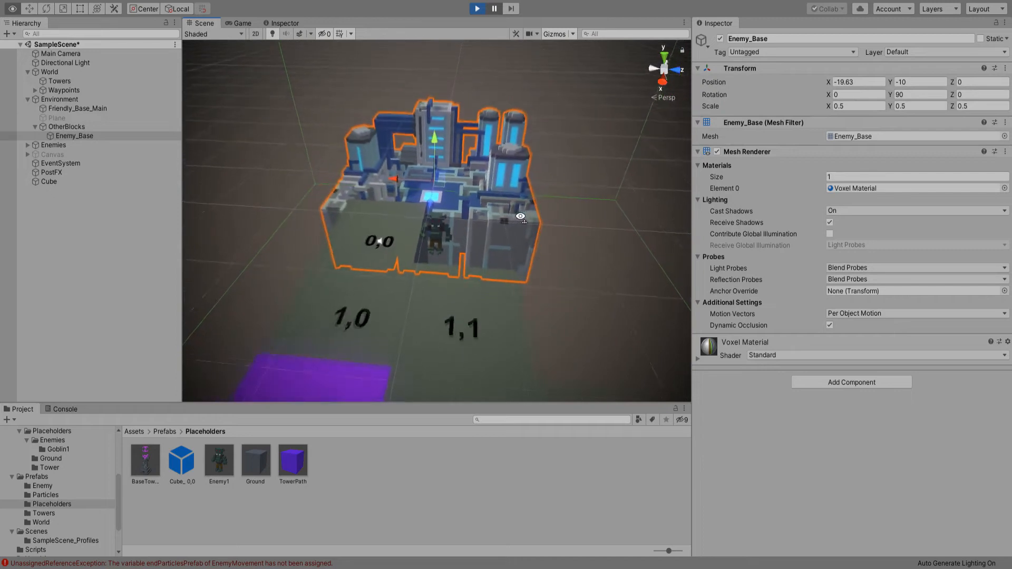
key(w)
right_drag(514, 222, 514, 223)
click(446, 209)
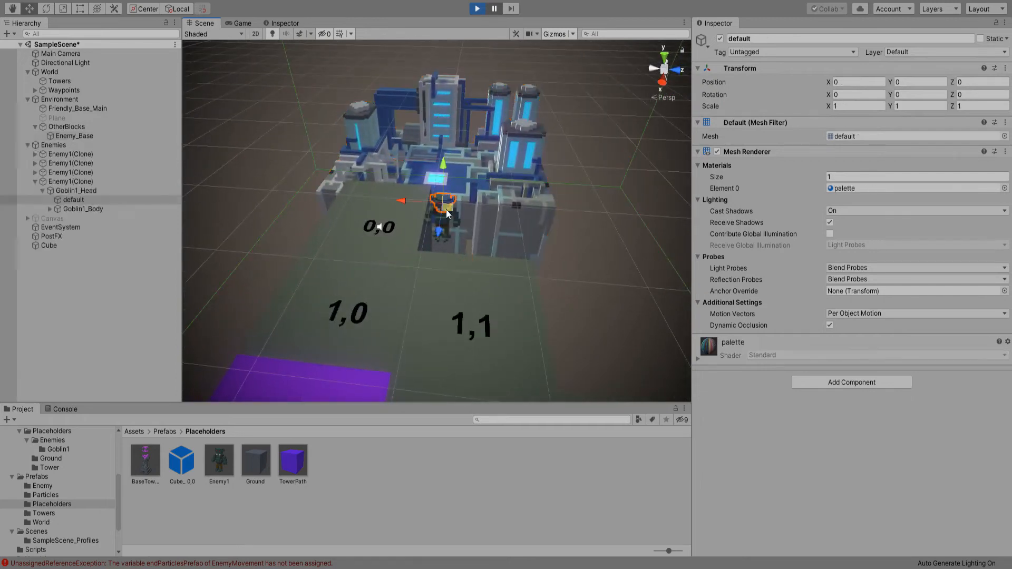
click(37, 153)
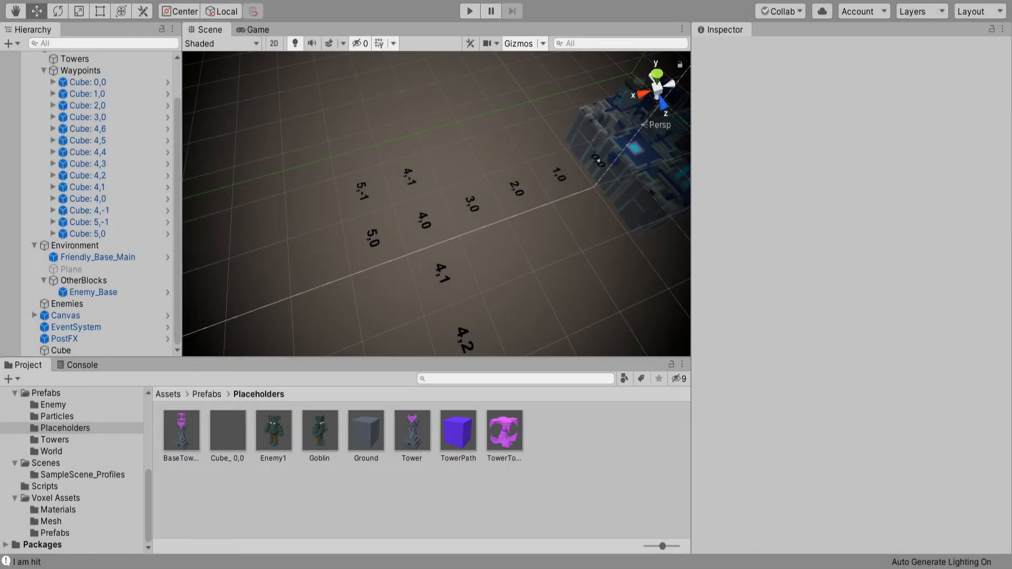
Run the game, view the goblins walking the path in the scene, and select the tower tile Cube: 4,-1.
click(468, 12)
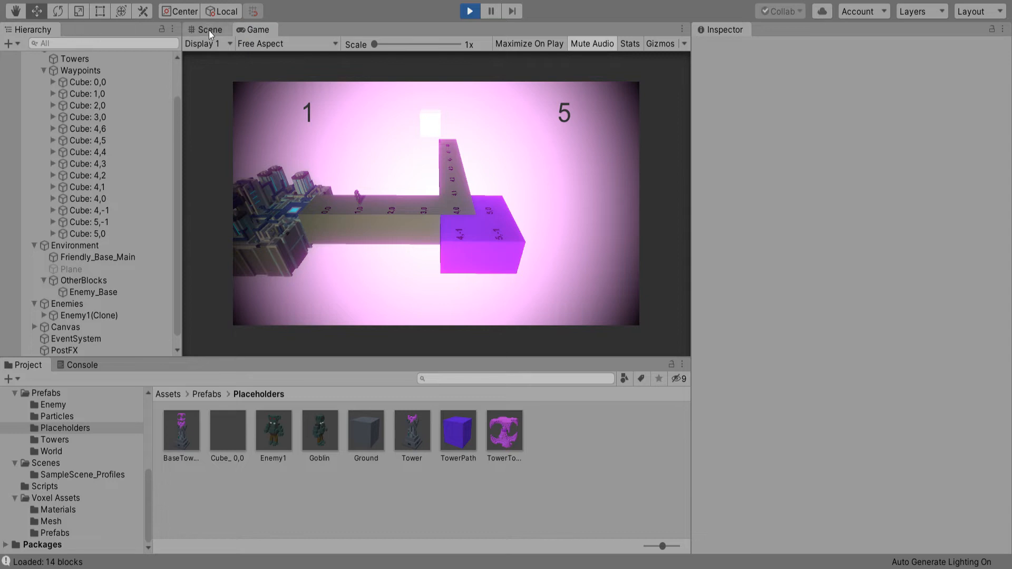
click(209, 30)
mouse_move(532, 128)
right_down()
mouse_move(825, 157)
mouse_move(795, 157)
mouse_move(790, 169)
right_up()
key(w)
key(a)
key(d)
key(a)
key(s)
click(356, 189)
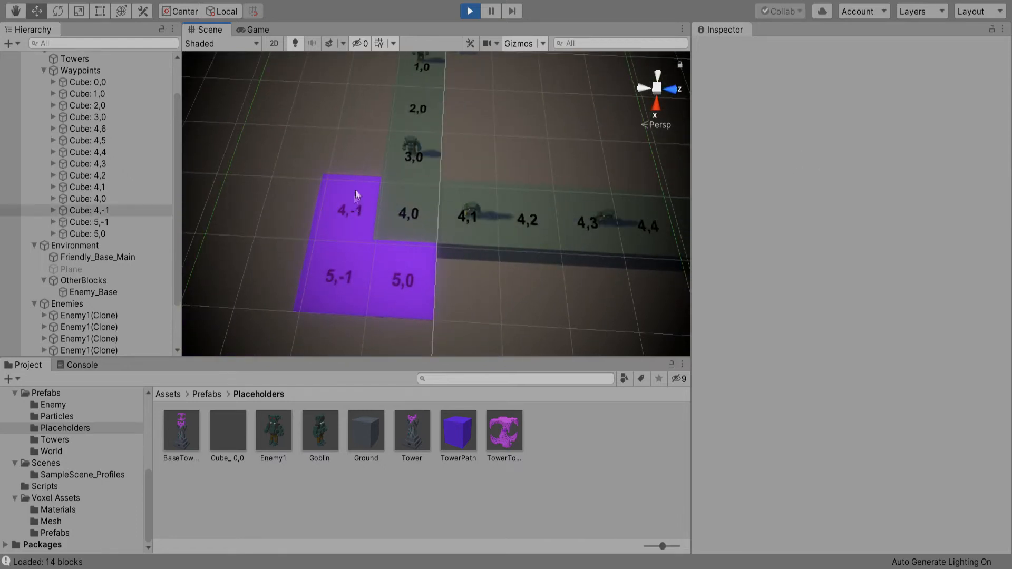
Place a base tower on tile 4,-1 in the running game and examine it up close as goblins approach.
click(251, 30)
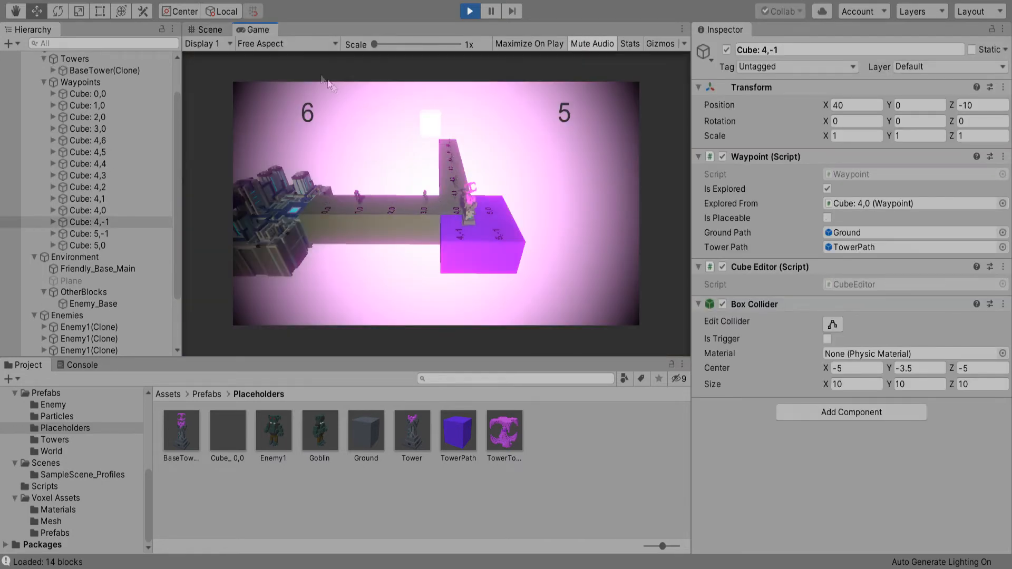
click(217, 30)
right_drag(479, 129, 482, 132)
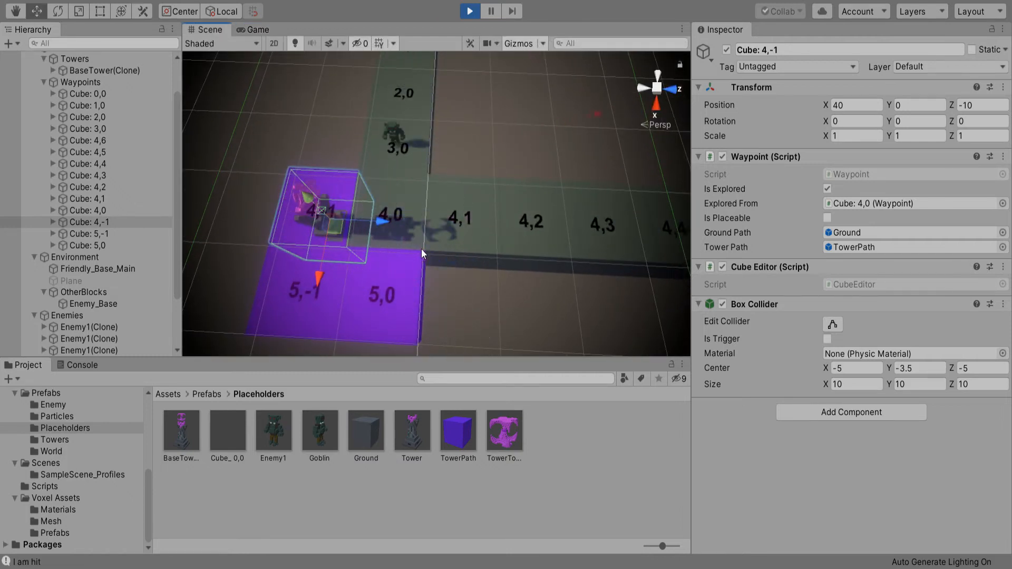
right_drag(432, 223, 304, 176)
key(w)
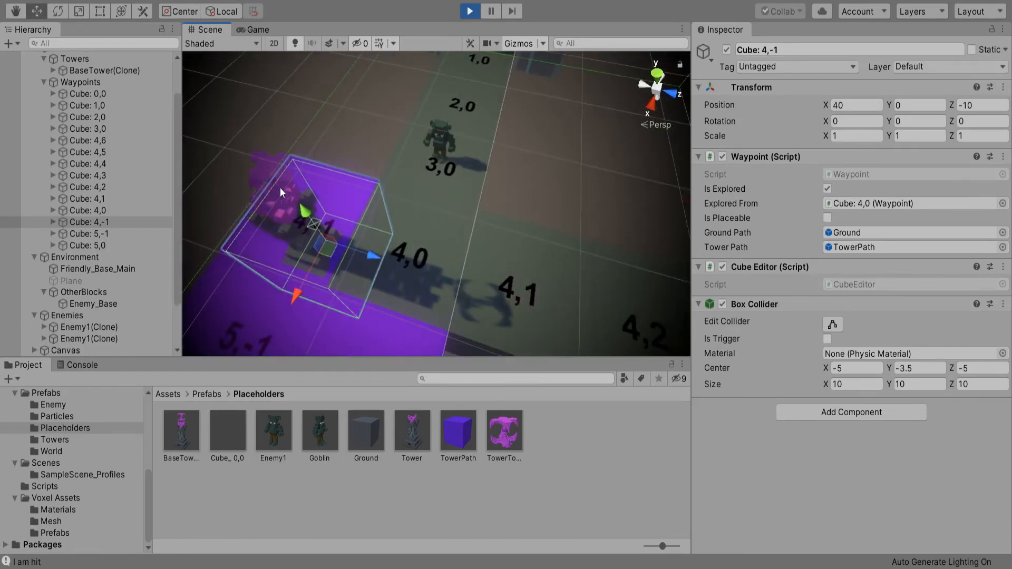
right_drag(433, 250, 513, 236)
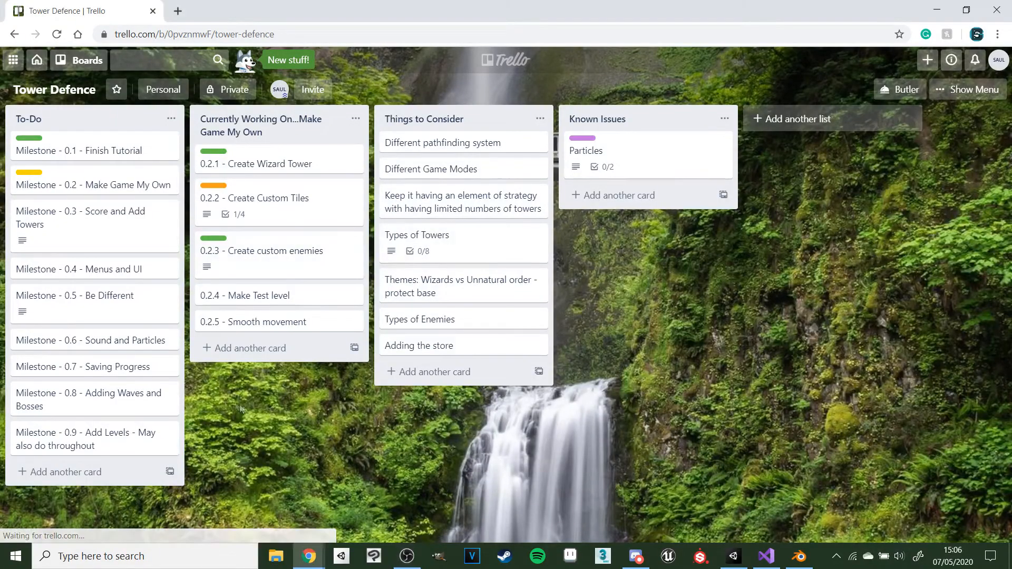
Switch to the Tower Defence board in Trello and review the 0.2.2 - Create Custom Tiles card.
click(293, 221)
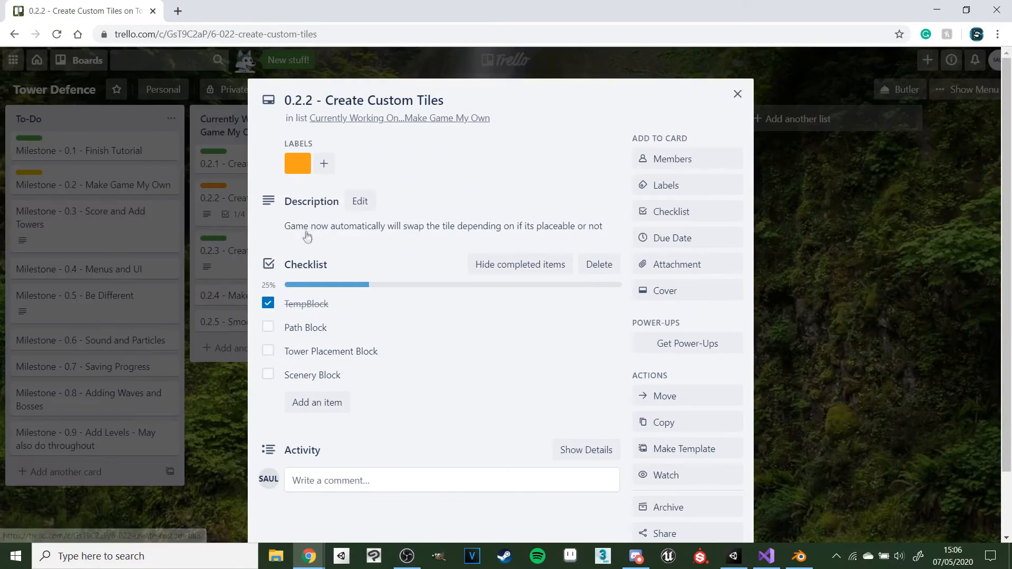
click(216, 302)
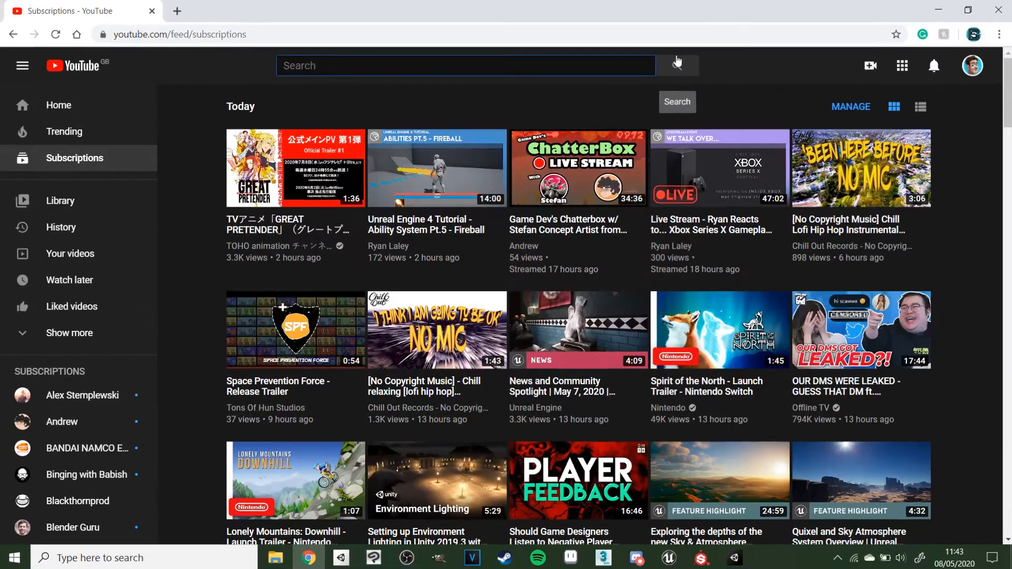
Search YouTube for "BRACKEYS OH LAWD PLEASE HELP ME".
text(BRAKCY)
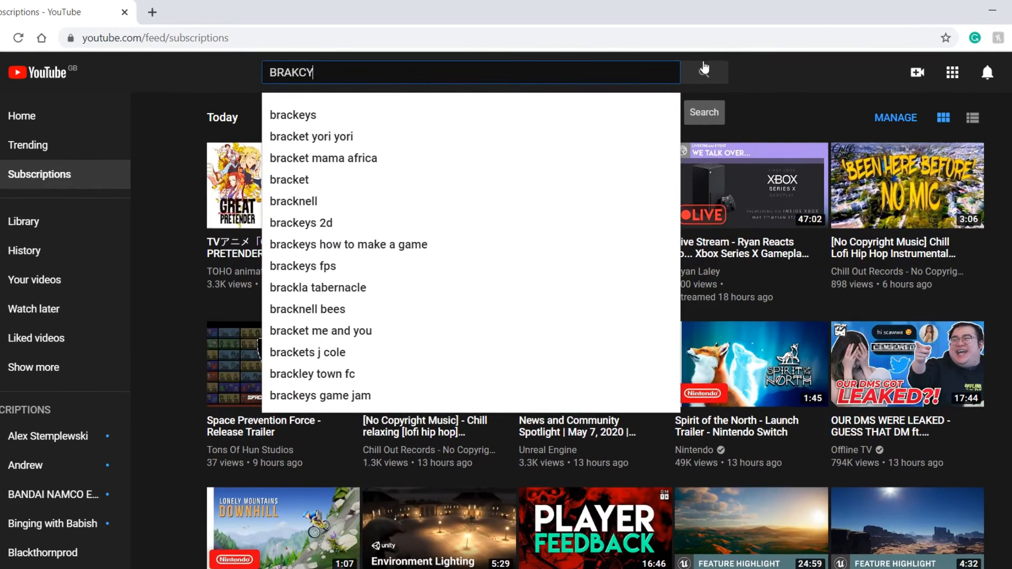
key(BackSpace)
key(BackSpace)
key(BackSpace)
text(CKEYS O)
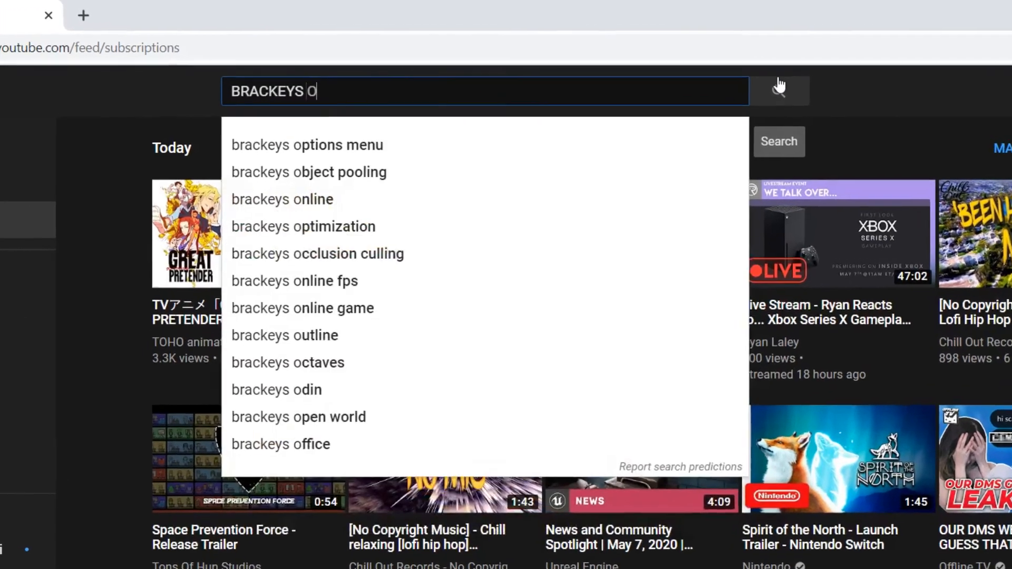
text(H LAWD PLEASE)
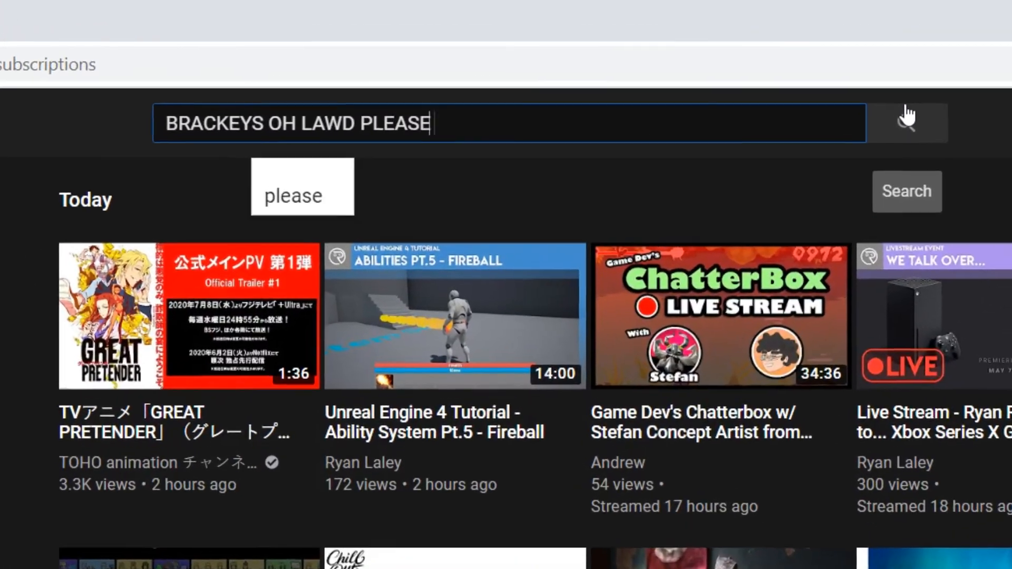
text( HELP ME)
key(Return)
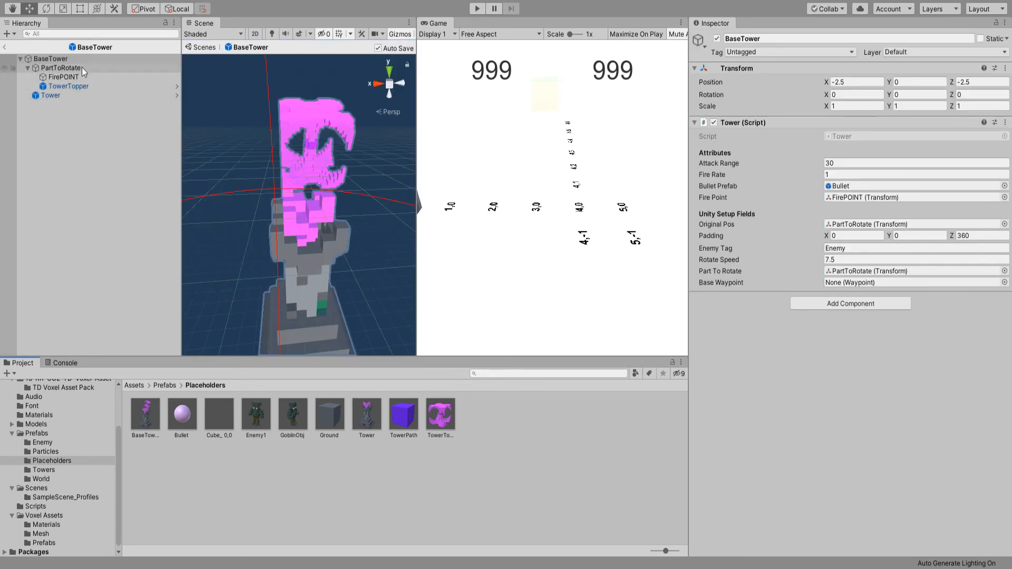
Try rotating PartToRotate in the BaseTower prefab, and undo the rotation.
click(81, 68)
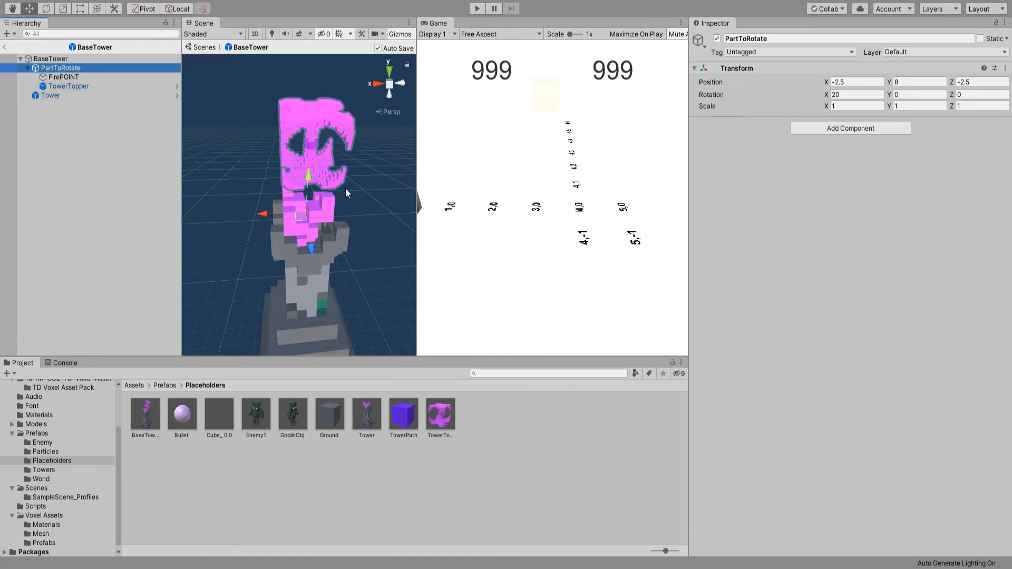
key(e)
drag(344, 191, 369, 253)
key(ctrl+z)
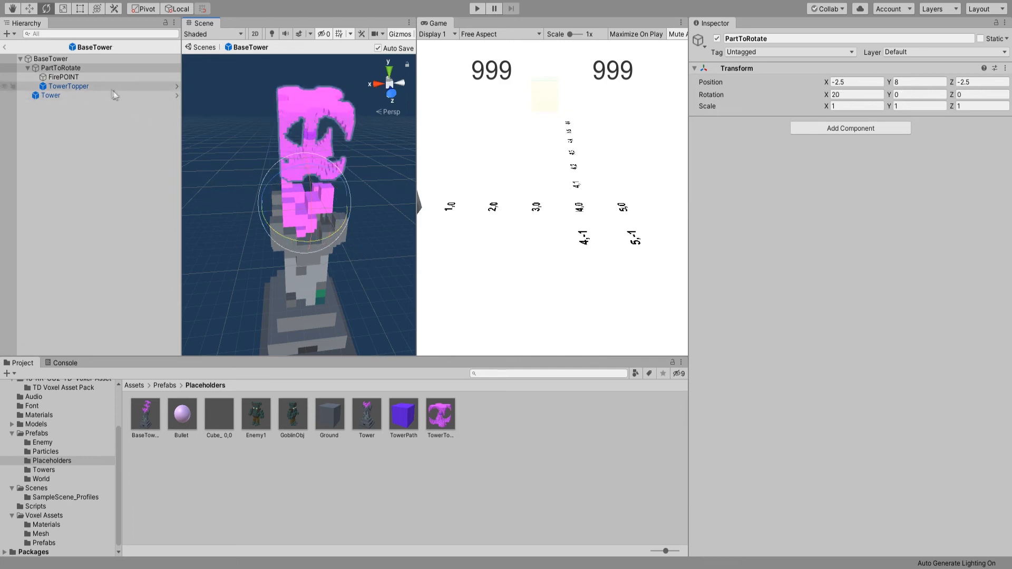
Select FirePOINT in the BaseTower prefab and examine its placement beside the tower topper from the side.
click(101, 77)
alt+drag(254, 204, 469, 196)
key(w)
key(s)
key(d)
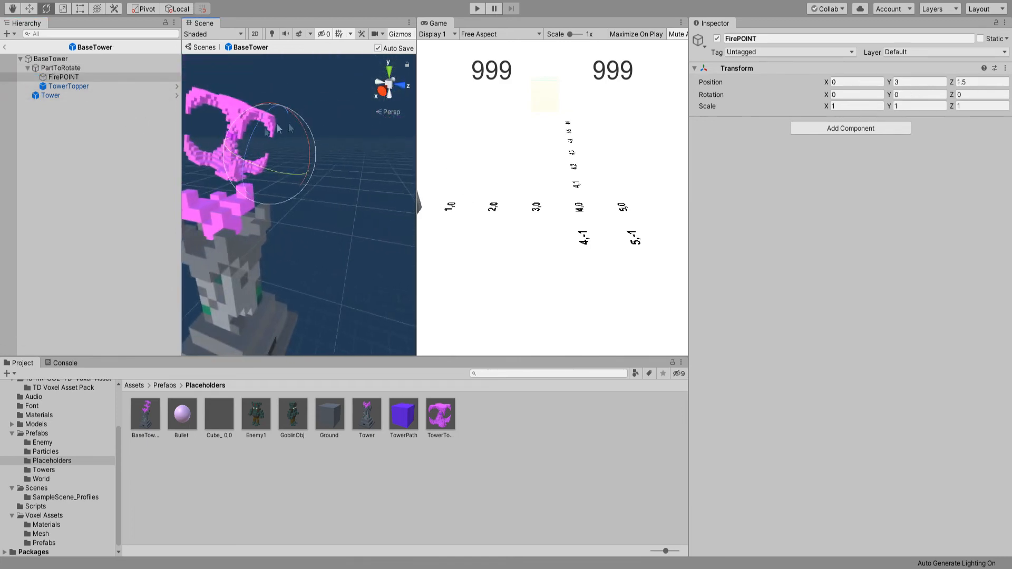
right_drag(370, 180, 363, 185)
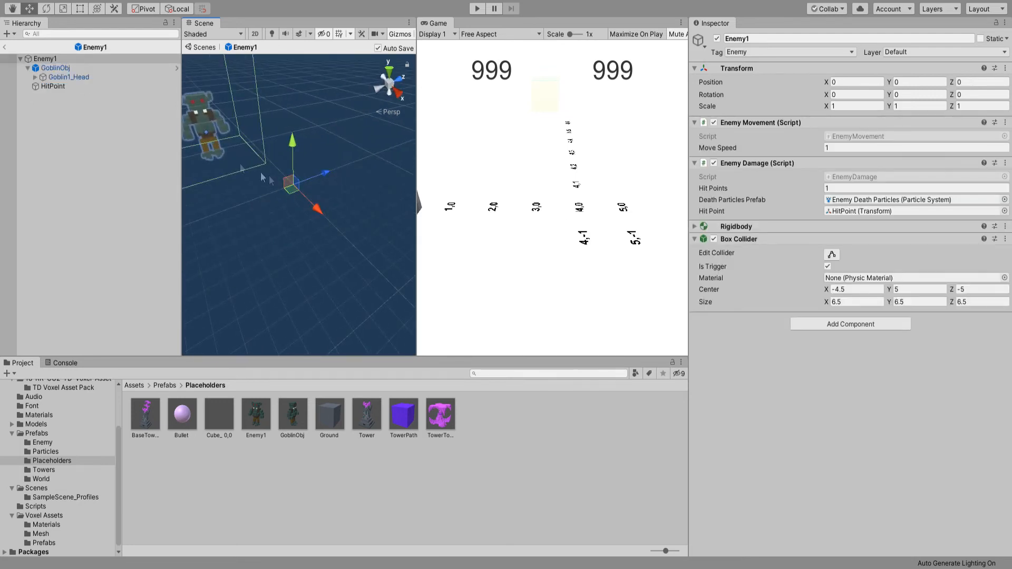
Examine the goblin model in the Enemy1 prefab from the front and clear the selection.
right_drag(290, 185, 246, 115)
key(w)
key(s)
key(w)
click(117, 94)
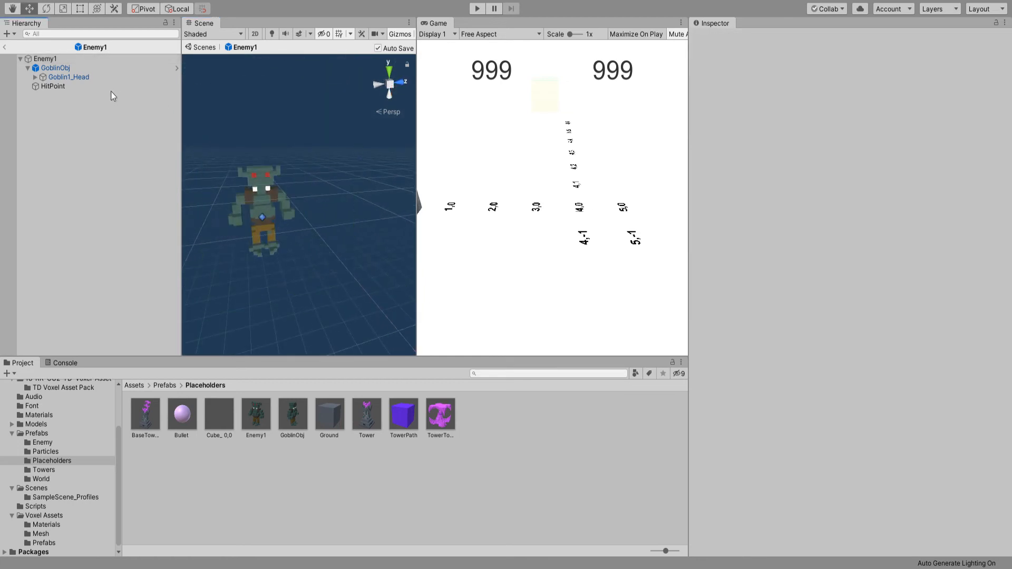
Select HitPoint in the Enemy1 prefab and examine its placement on the goblin model from another angle.
click(104, 87)
key(w)
right_drag(306, 221, 395, 219)
key(a)
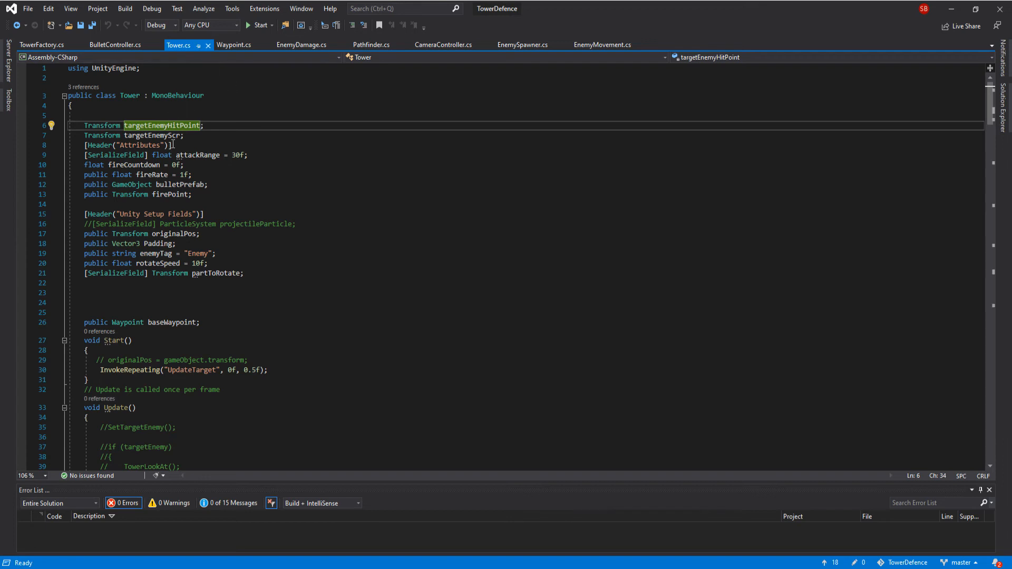
In Visual Studio, comment out the Debug.Log(targetEnemyHitPoint.name) line in UpdateTarget of Tower.cs and save the script.
scroll(204, 125, down, 11)
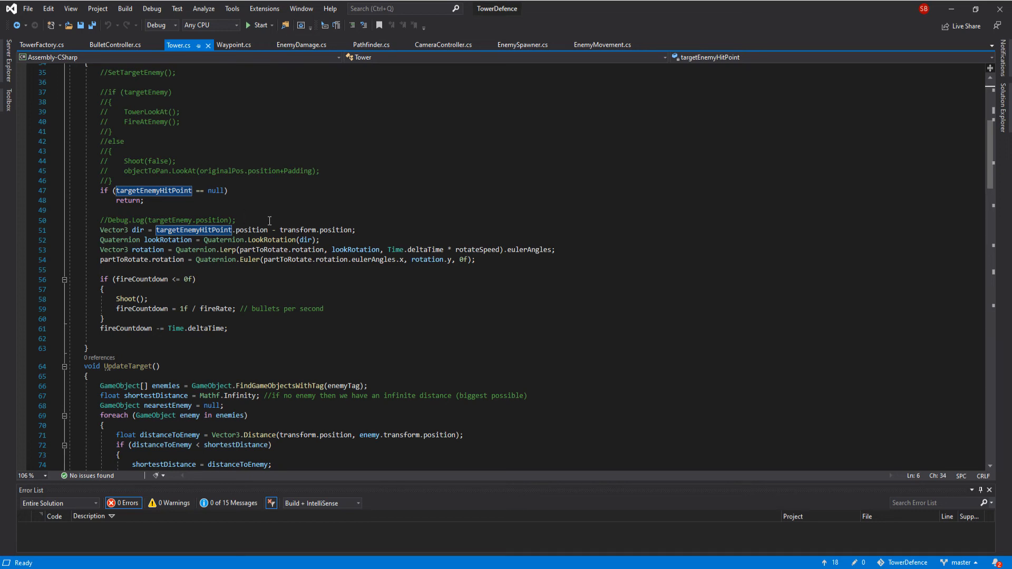
scroll(270, 217, down, 8)
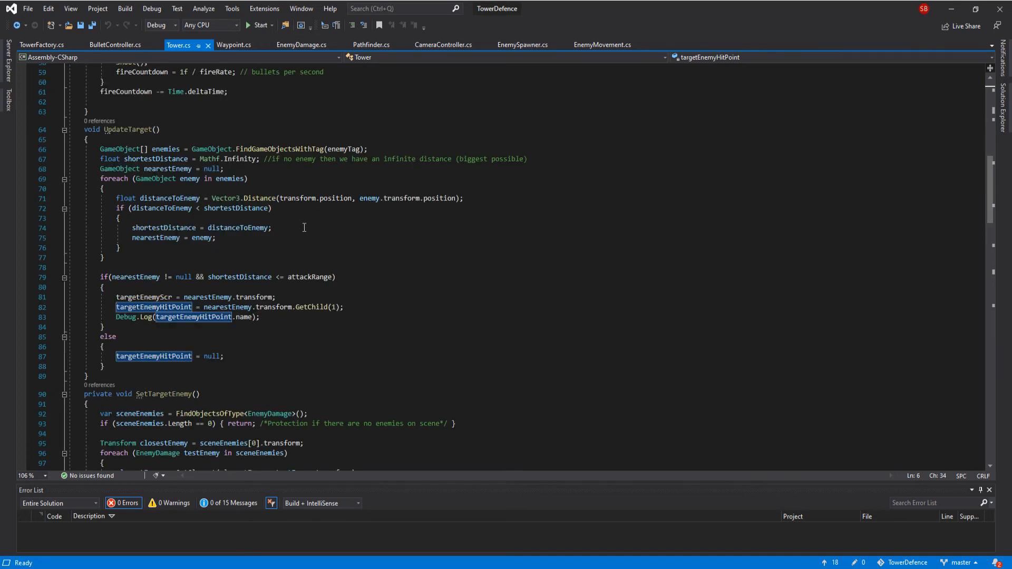
click(301, 45)
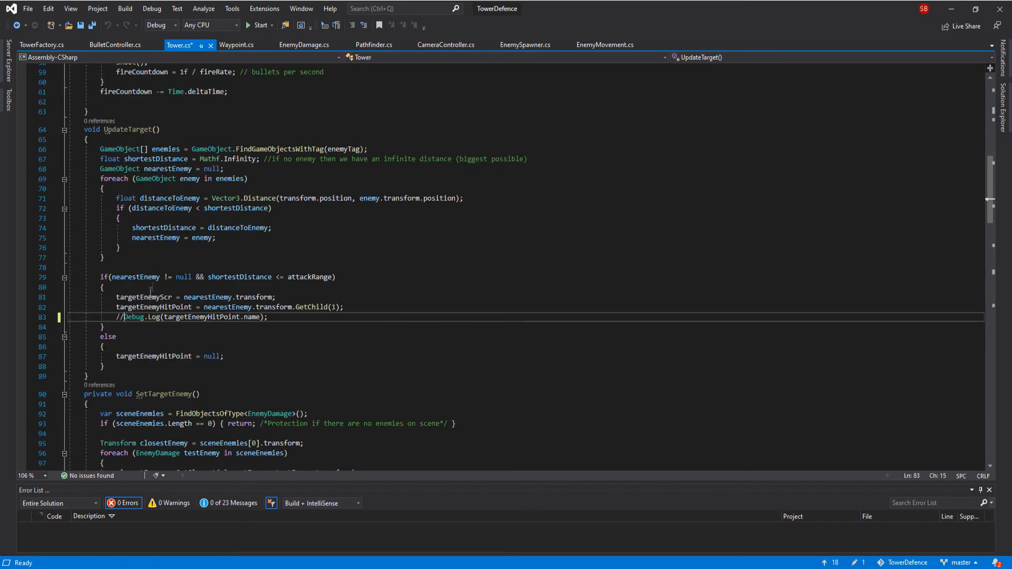
key(ctrl+s)
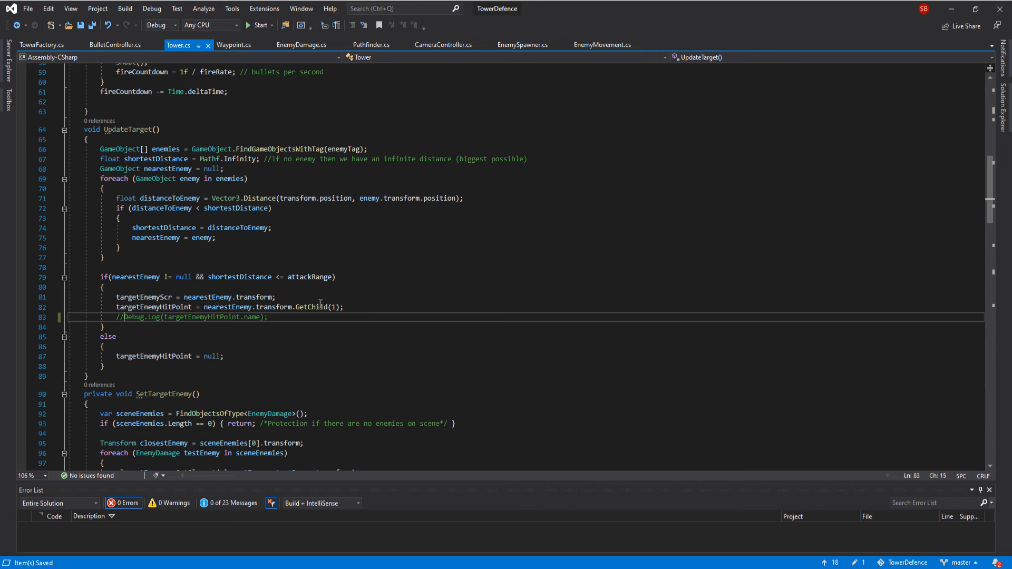
Review the remaining methods of Tower.cs, from SetTargetEnemy and GetClosest through TowerLookAt and FireAtEnemy to Shoot.
scroll(308, 302, down, 8)
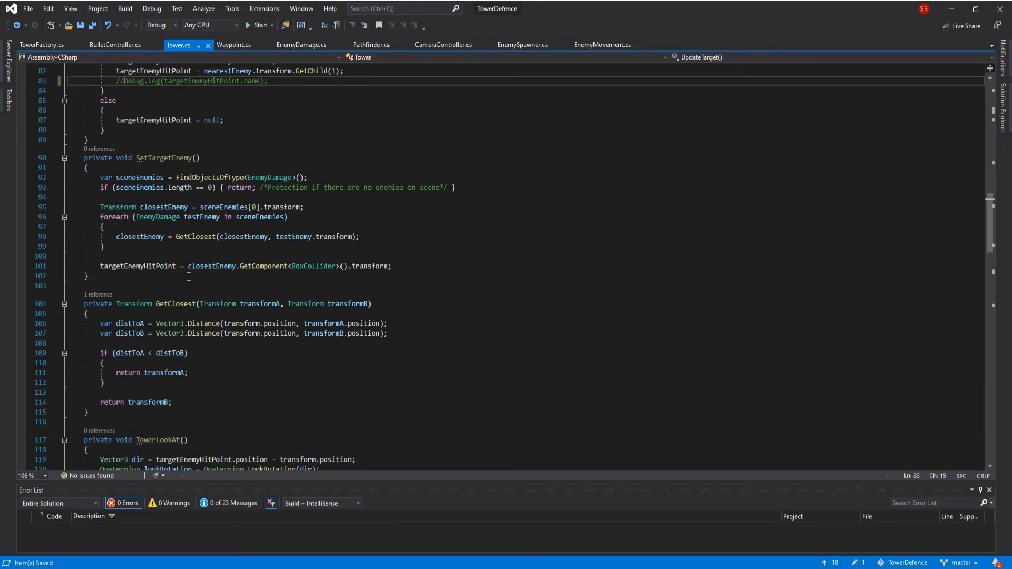
scroll(188, 277, up, 2)
scroll(124, 363, down, 10)
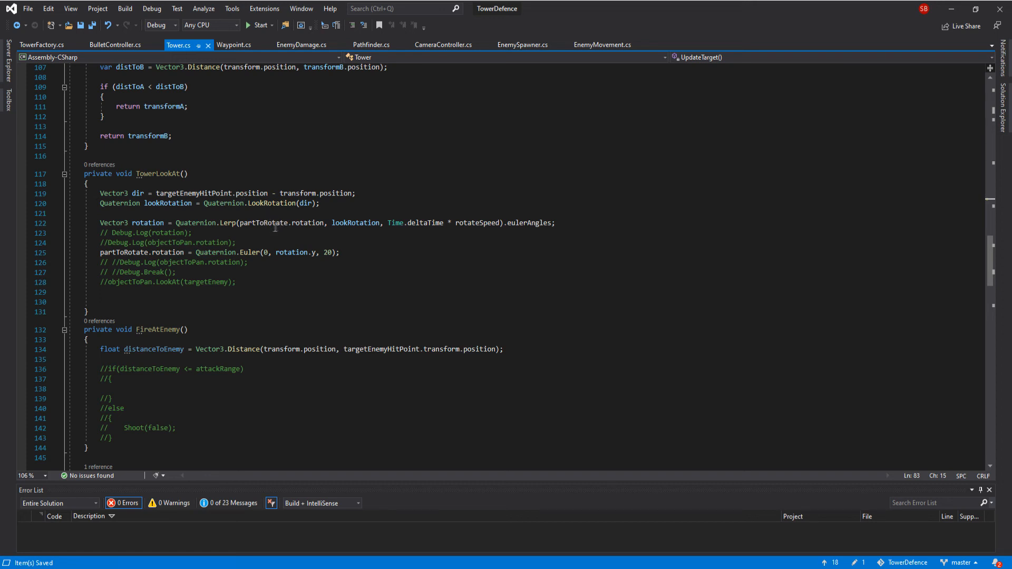
scroll(267, 233, down, 10)
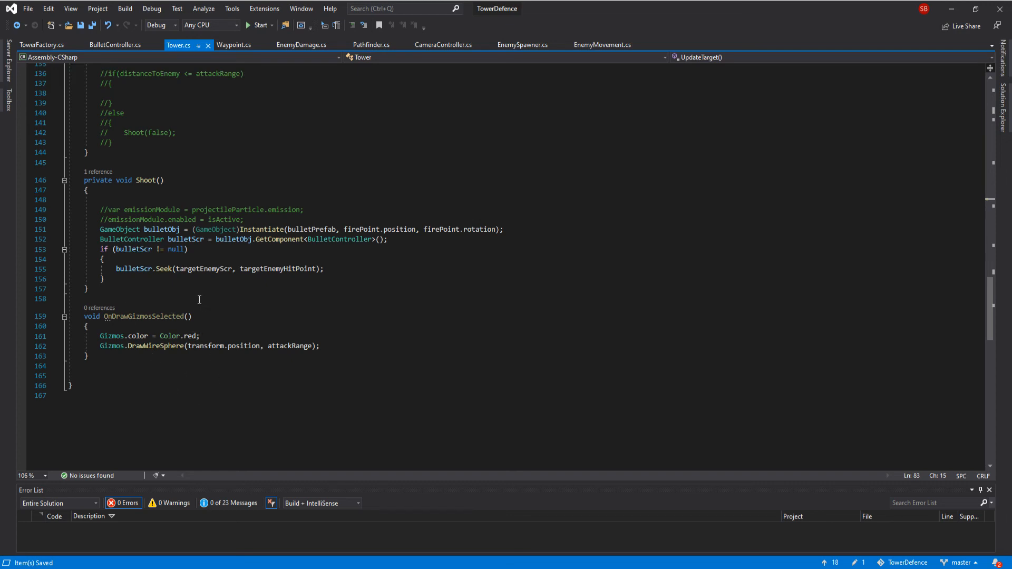
Review Seek, Update and HitTarget in BulletController.cs, and check ProcessHit and KillEnemy in EnemyDamage.cs.
key(ctrl+Tab)
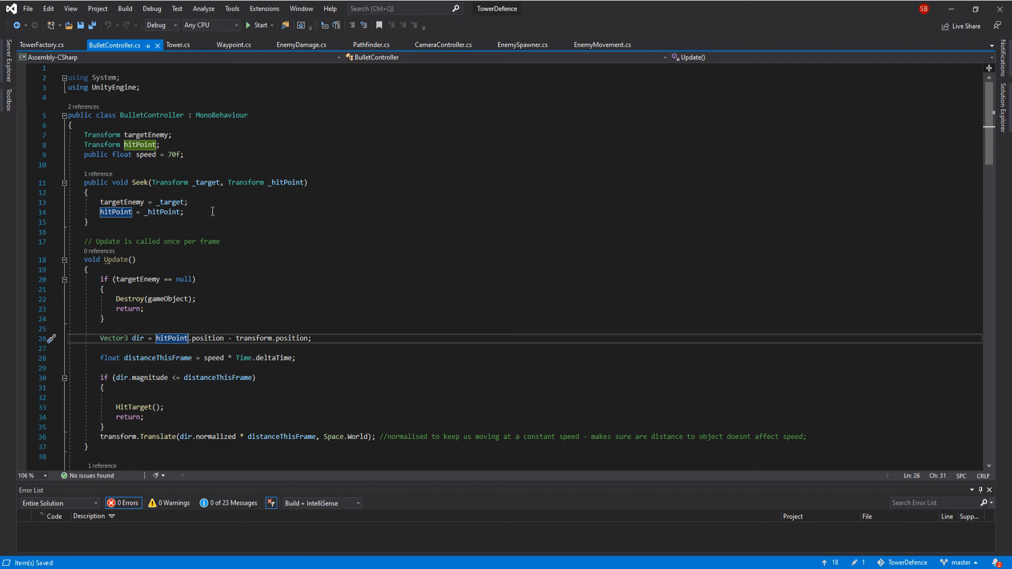
scroll(177, 194, down, 2)
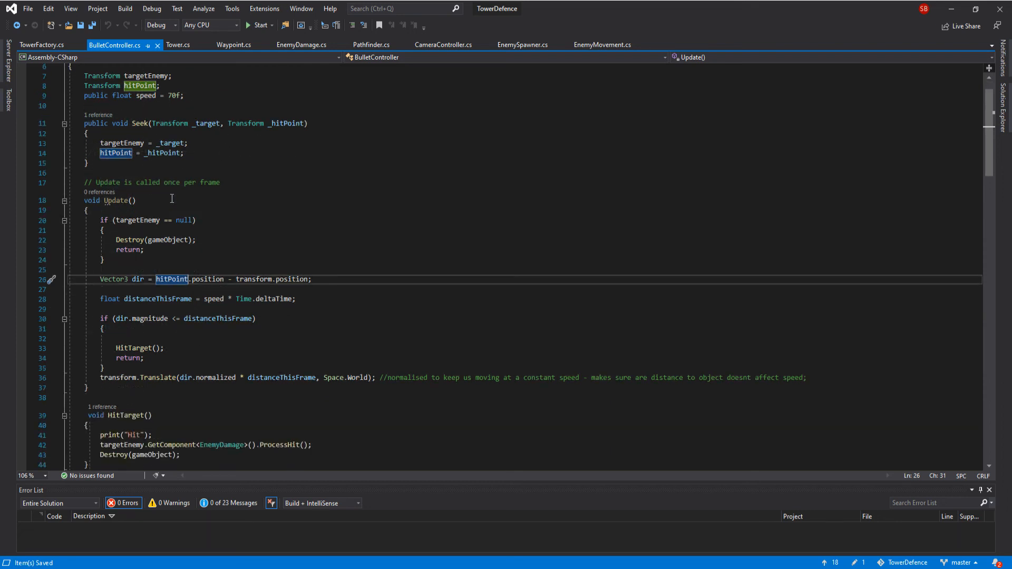
scroll(179, 206, down, 1)
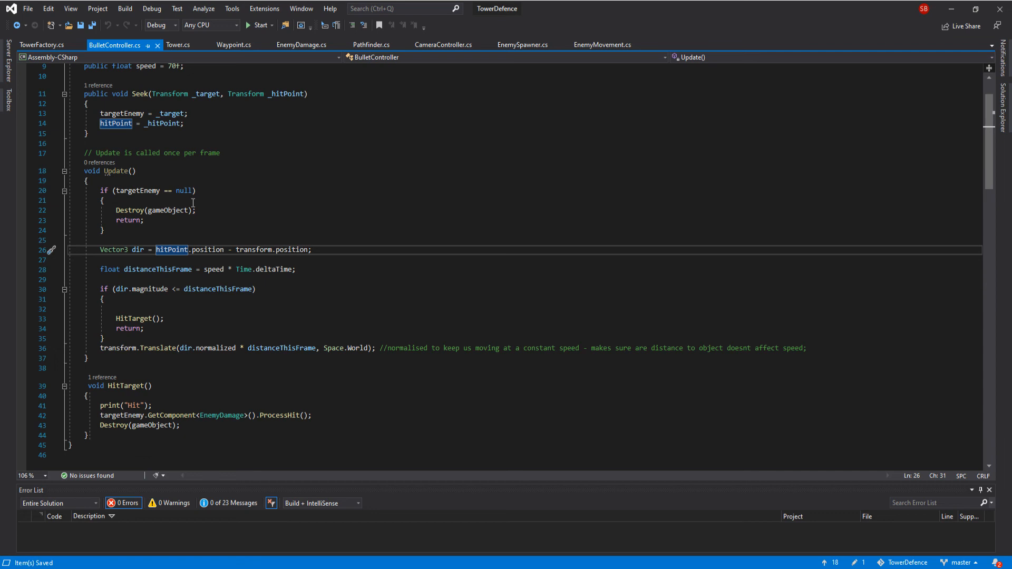
scroll(193, 203, down, 2)
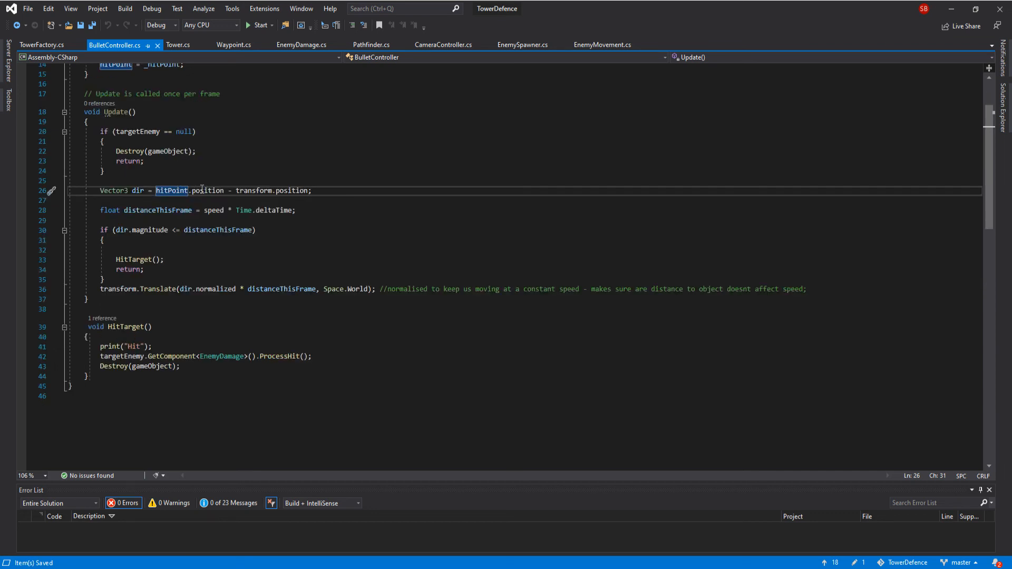
scroll(300, 228, down, 2)
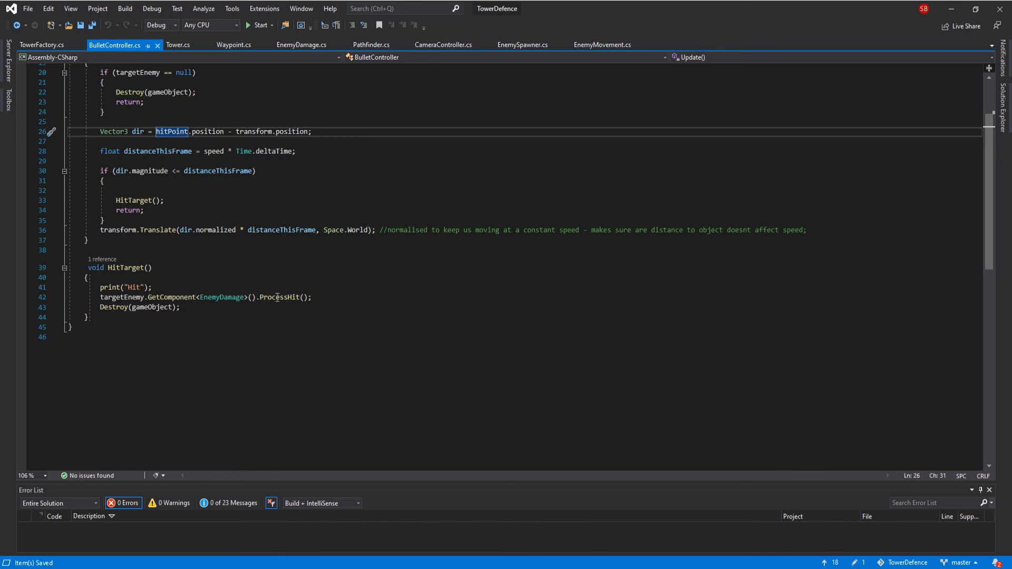
click(302, 46)
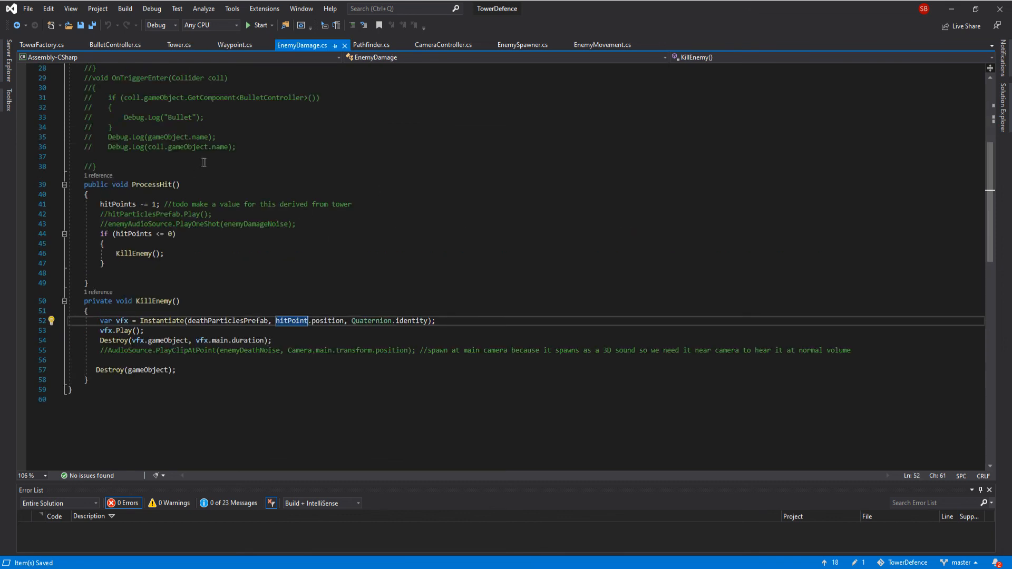
Switch to Unity, place a tower on the 4,-1 tile during play, and watch it attack the goblin from several scene angles.
click(952, 6)
click(589, 236)
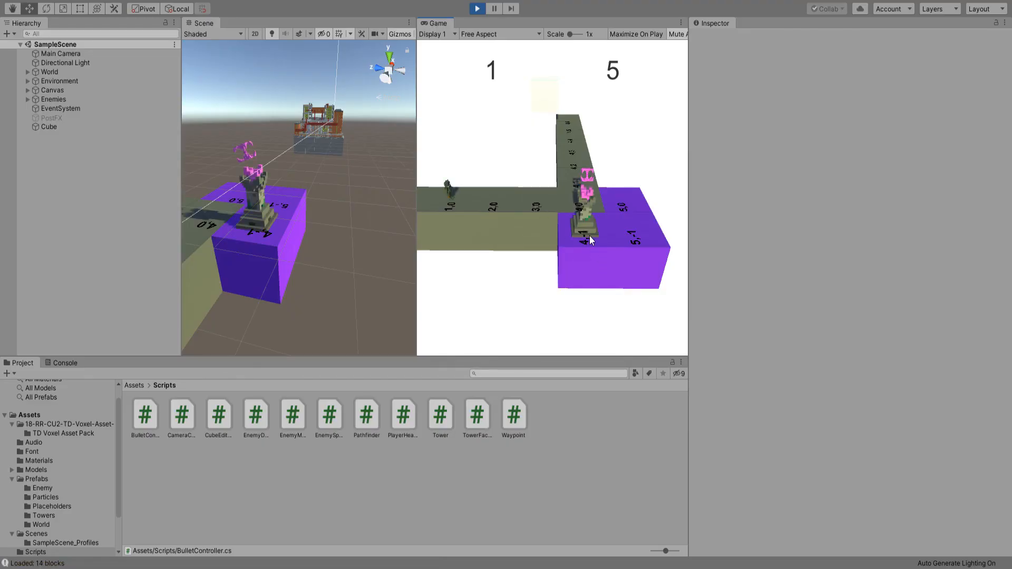
right_drag(302, 232, 215, 224)
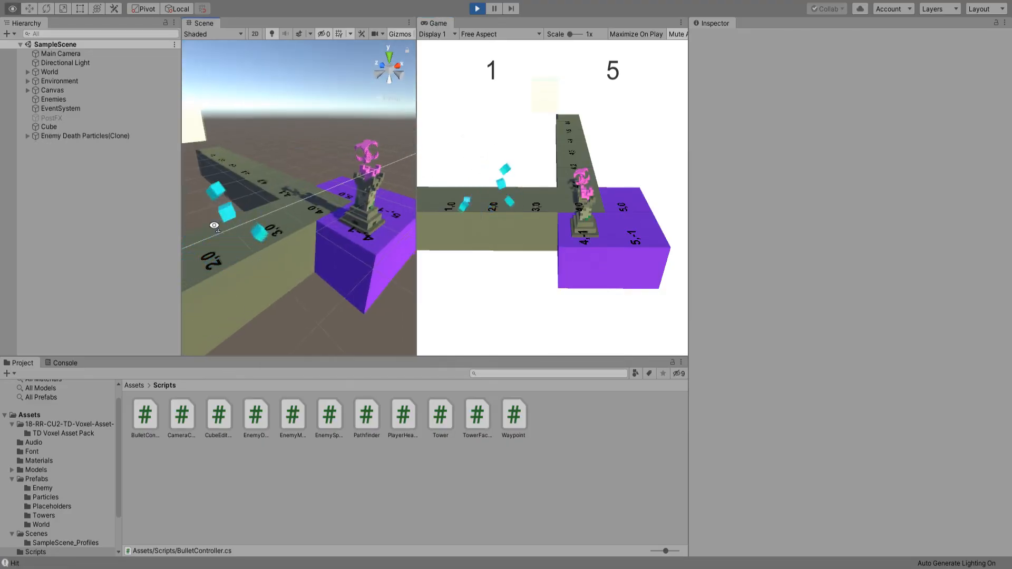
right_drag(372, 240, 246, 237)
scroll(267, 233, down, 5)
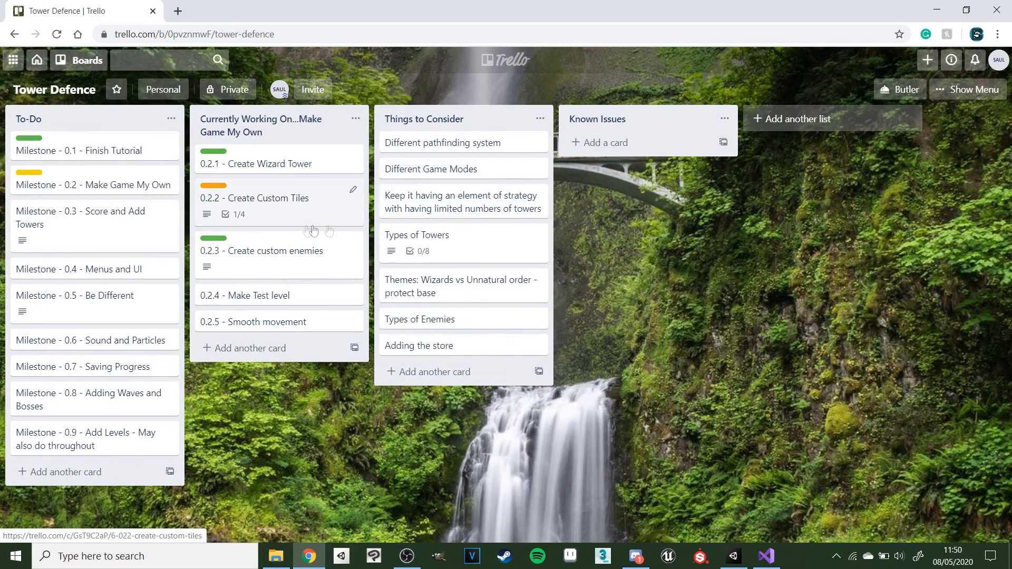
On the Trello Tower Defence board, review the description and checklist of the 0.2.2 - Create Custom Tiles card, and close it.
click(303, 221)
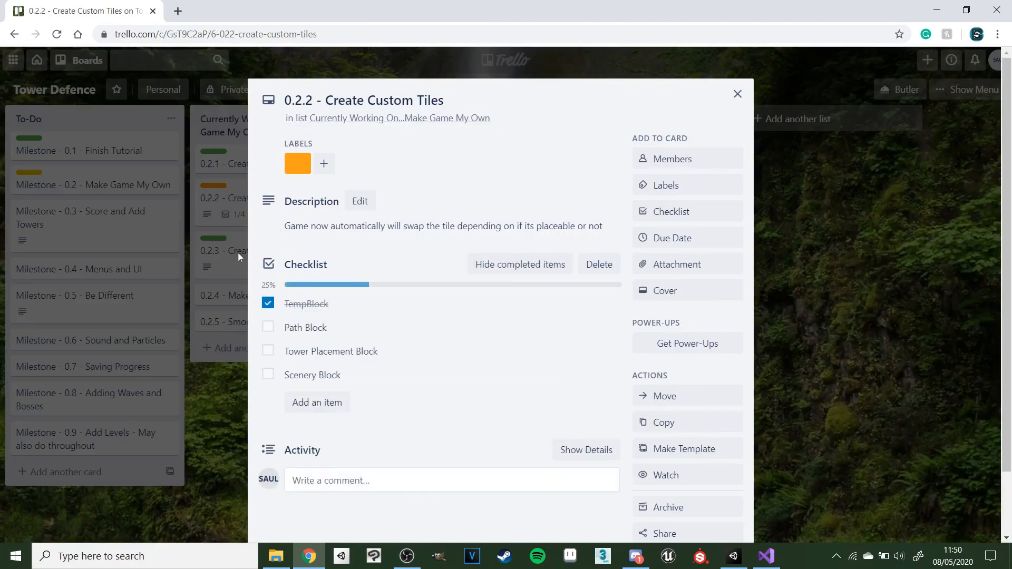
key(Escape)
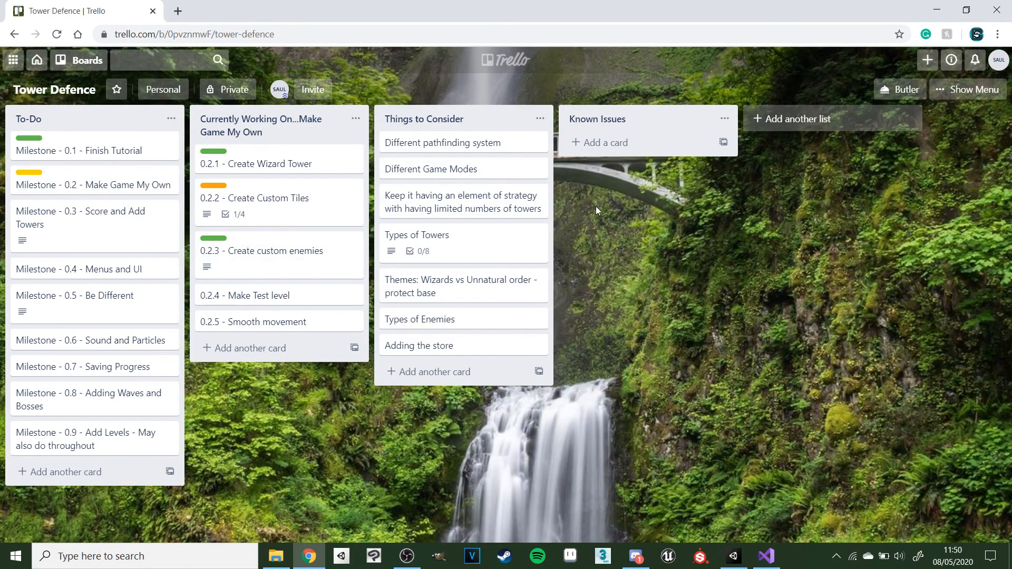
click(298, 199)
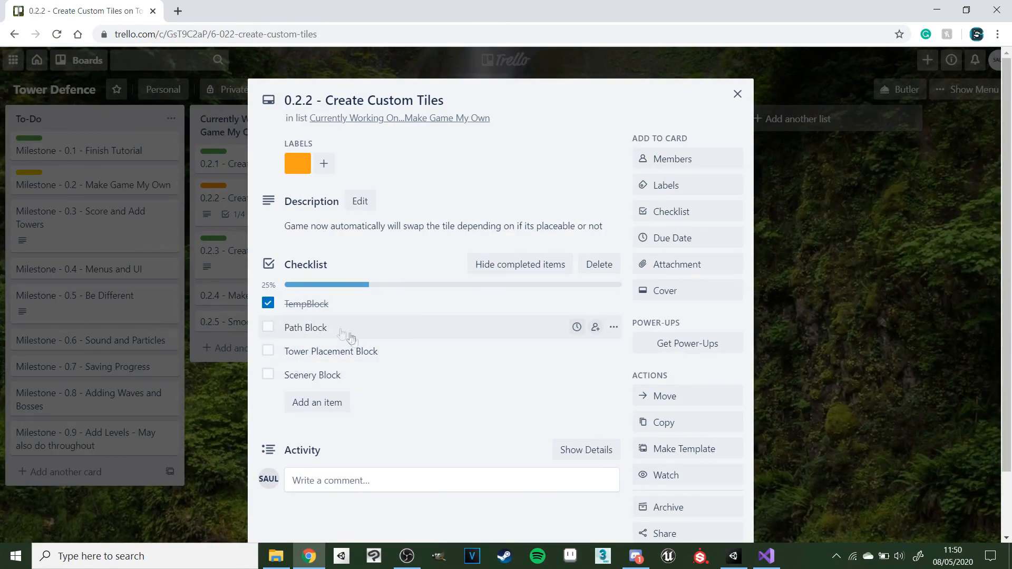
click(229, 311)
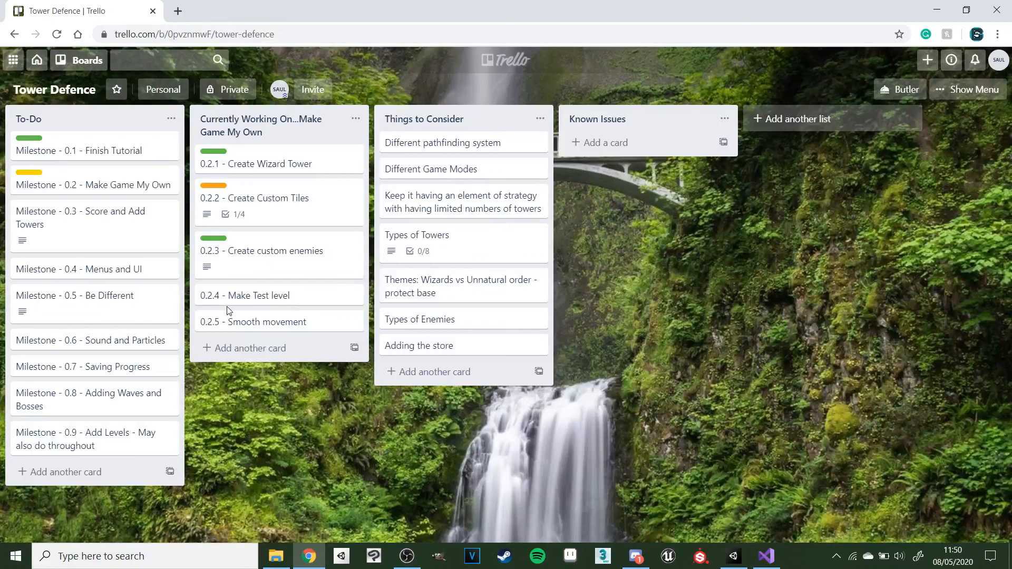